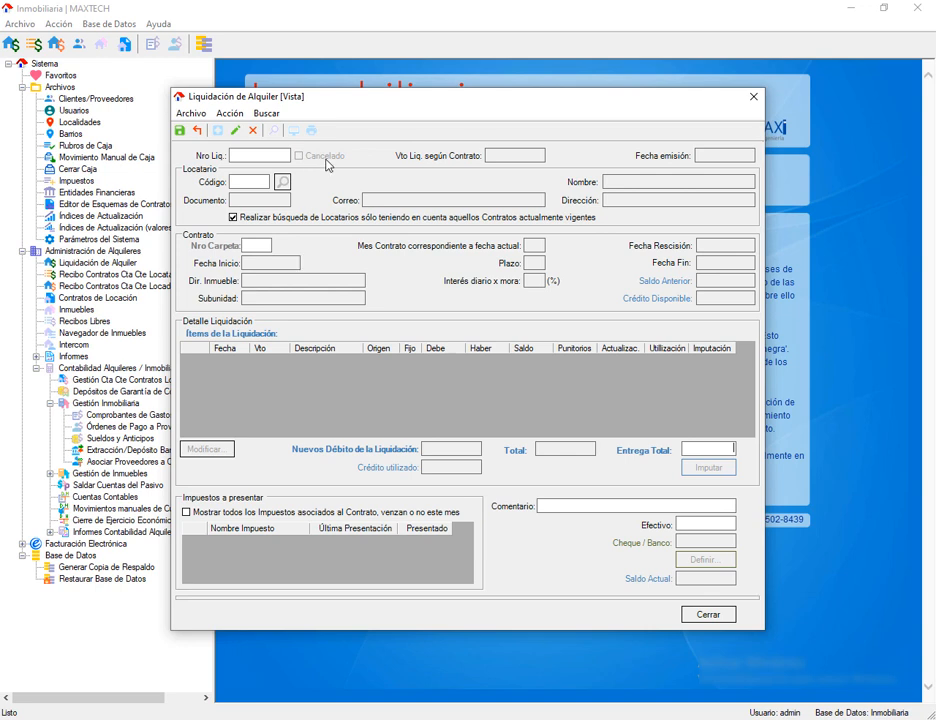
{"action": "left_click", "coordinate": [229, 113]}
{"action": "left_click", "coordinate": [255, 205]}
{"action": "left_click", "coordinate": [731, 448]}
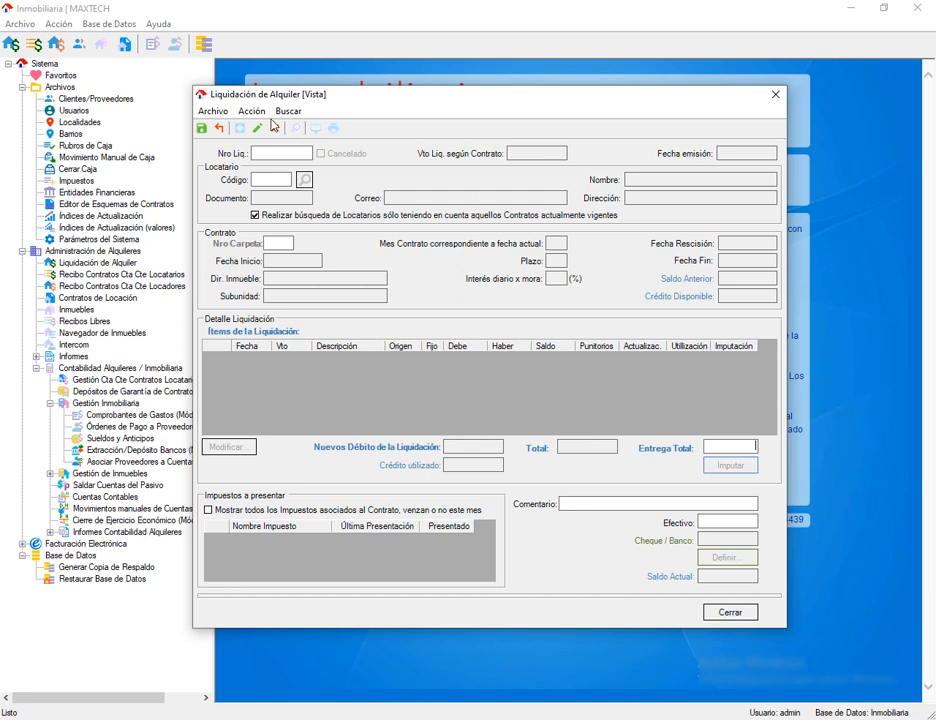
{"action": "left_click", "coordinate": [101, 291]}
{"action": "key", "text": "Return"}
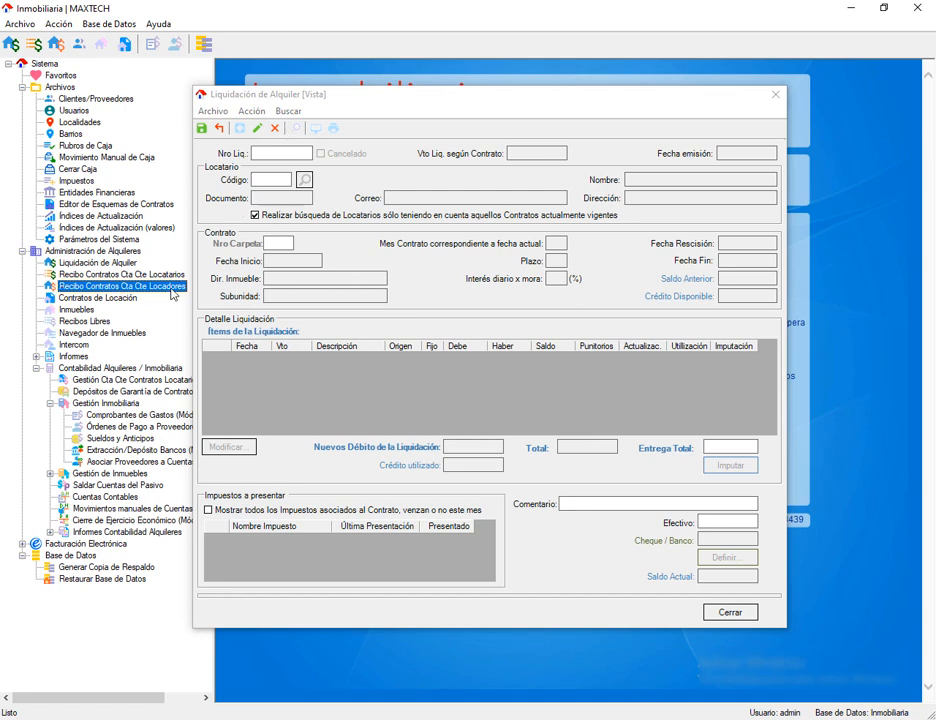
Start a new rental settlement and load the first tenant listed under folder number 2 through the tenant search.
{"action": "left_click", "coordinate": [239, 128]}
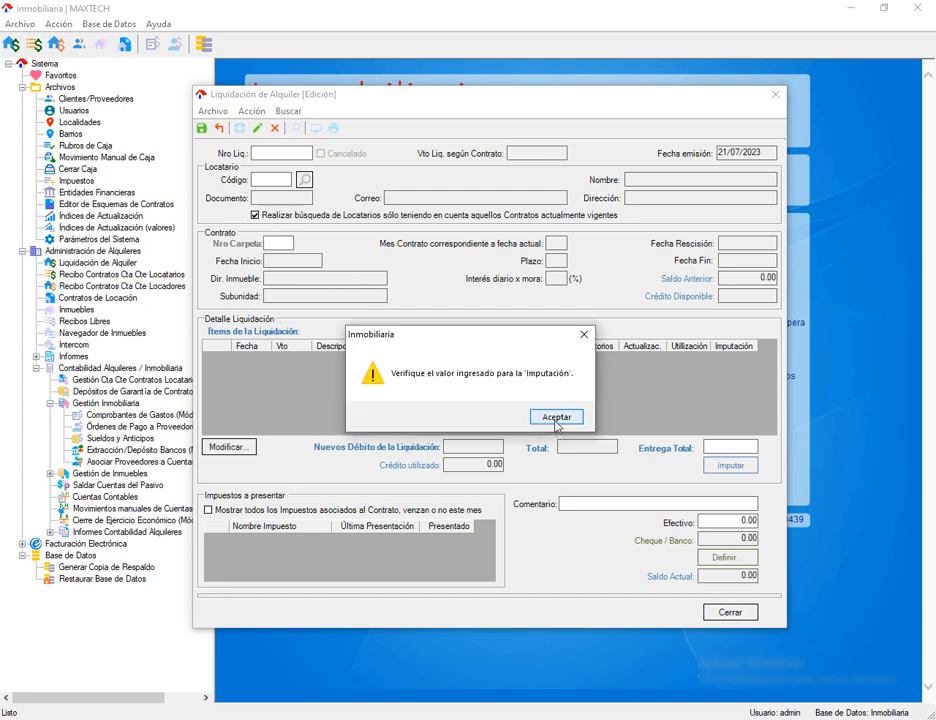
{"action": "left_click", "coordinate": [557, 420]}
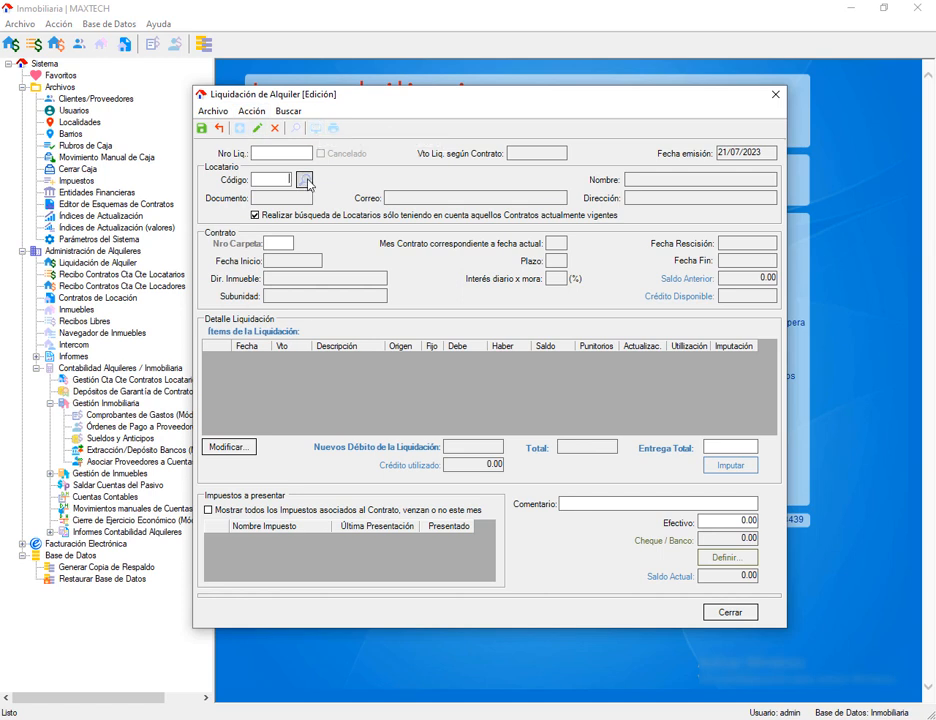
{"action": "left_click", "coordinate": [305, 180]}
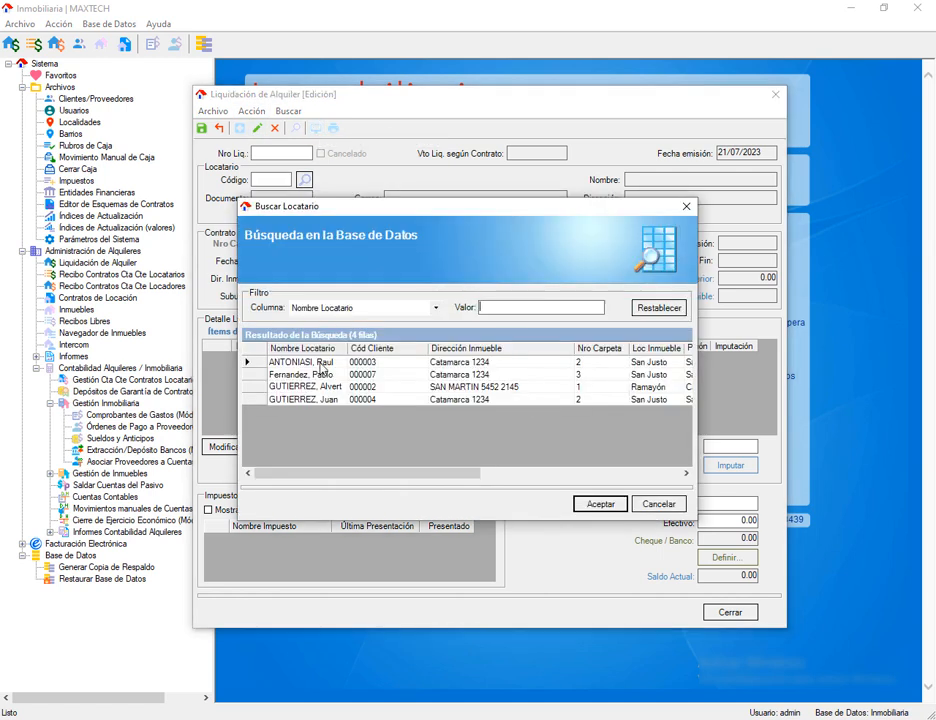
{"action": "left_click", "coordinate": [590, 363]}
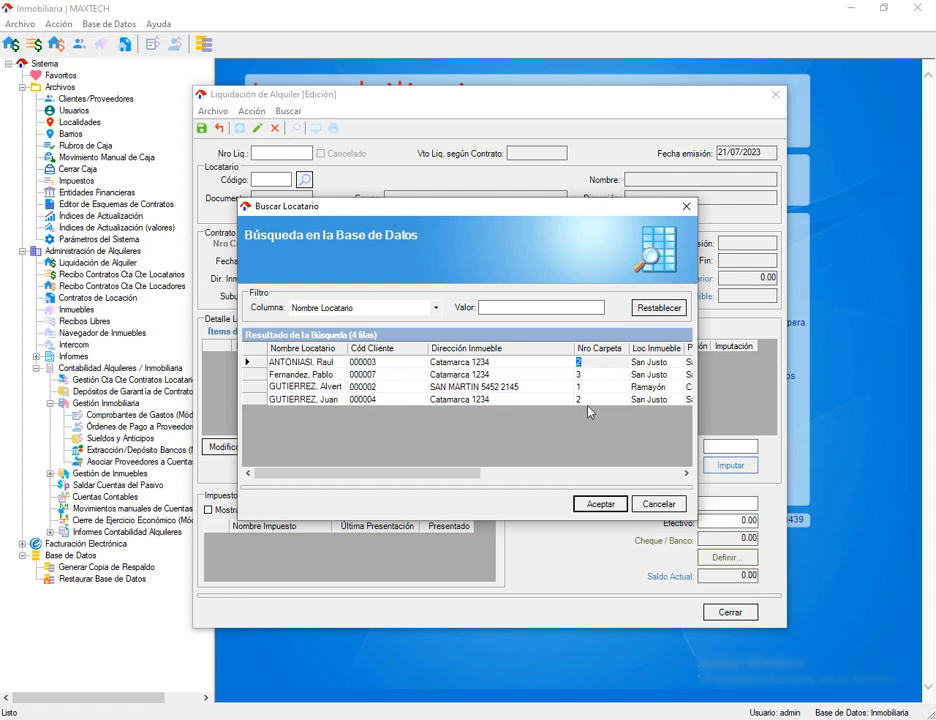
{"action": "left_click", "coordinate": [590, 398]}
{"action": "left_click", "coordinate": [590, 363]}
{"action": "left_click", "coordinate": [499, 400]}
{"action": "left_click", "coordinate": [513, 362]}
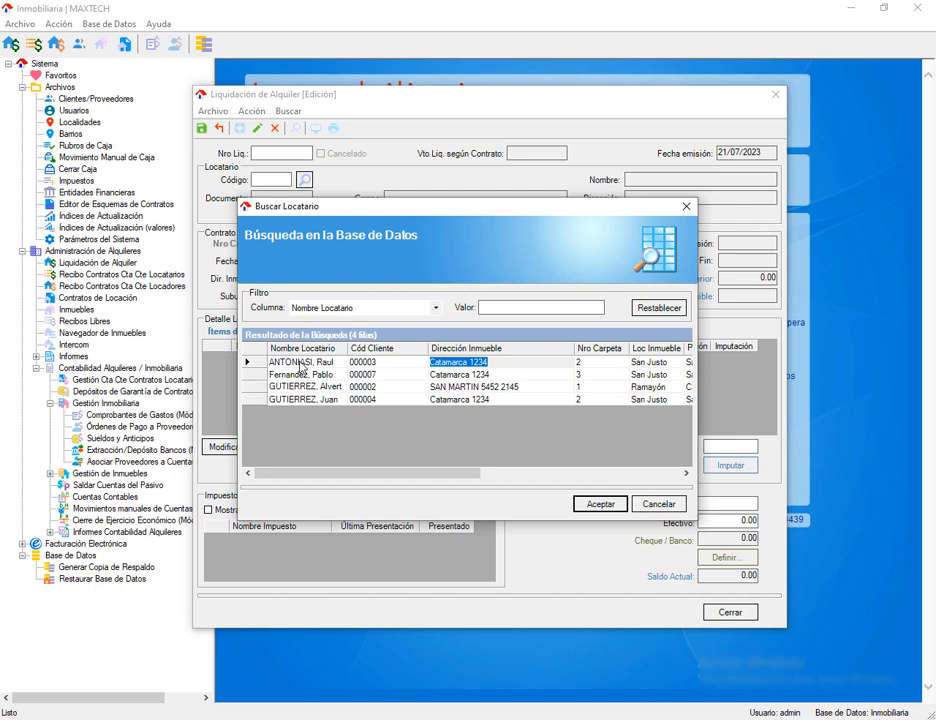
{"action": "left_click", "coordinate": [600, 503]}
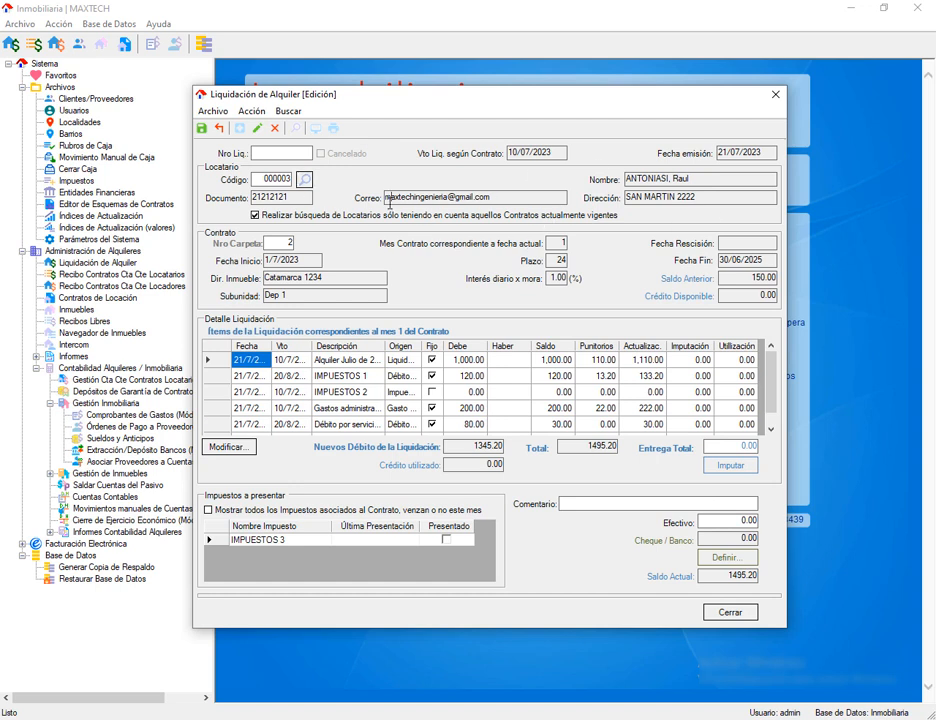
Review the tenant's e-mail field and the available actions for sending the settlement by mail.
{"action": "left_click_drag", "start_coordinate": [501, 196], "coordinate": [385, 197]}
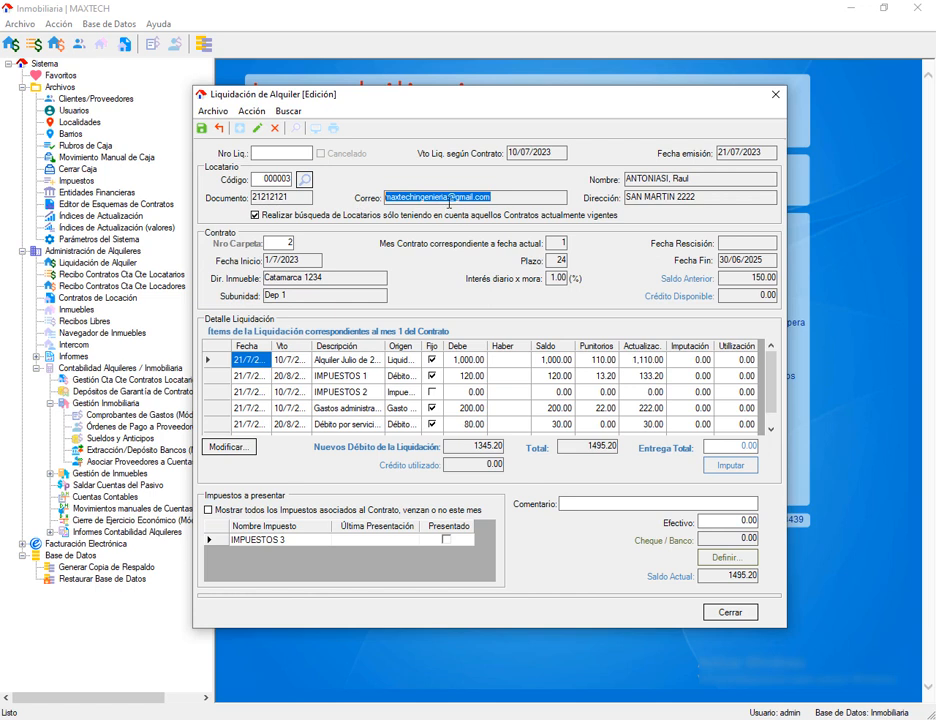
{"action": "left_click", "coordinate": [251, 111]}
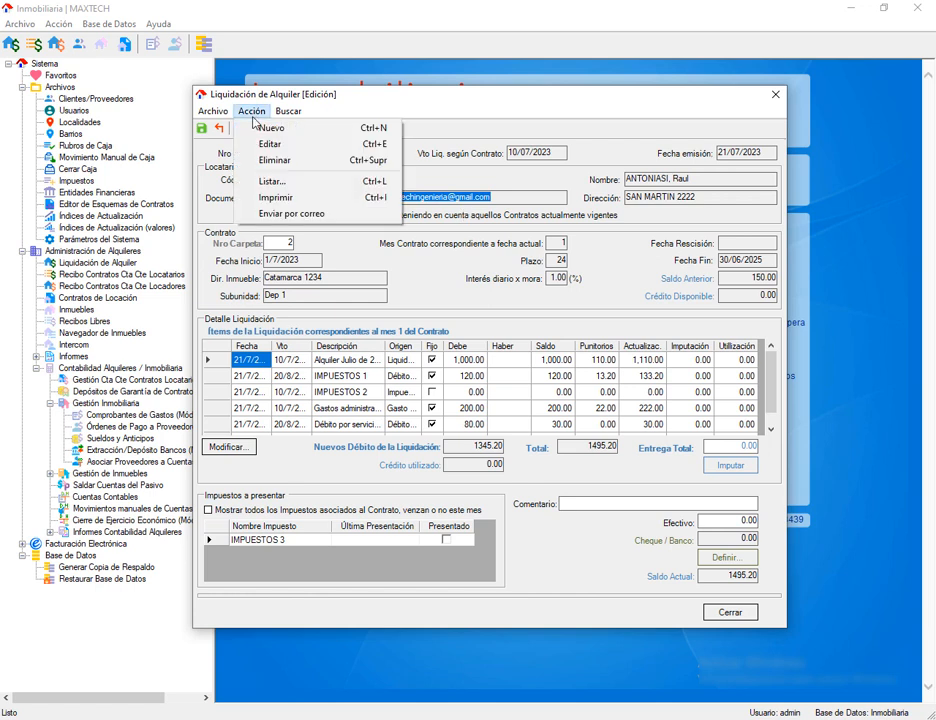
{"action": "left_click", "coordinate": [478, 185]}
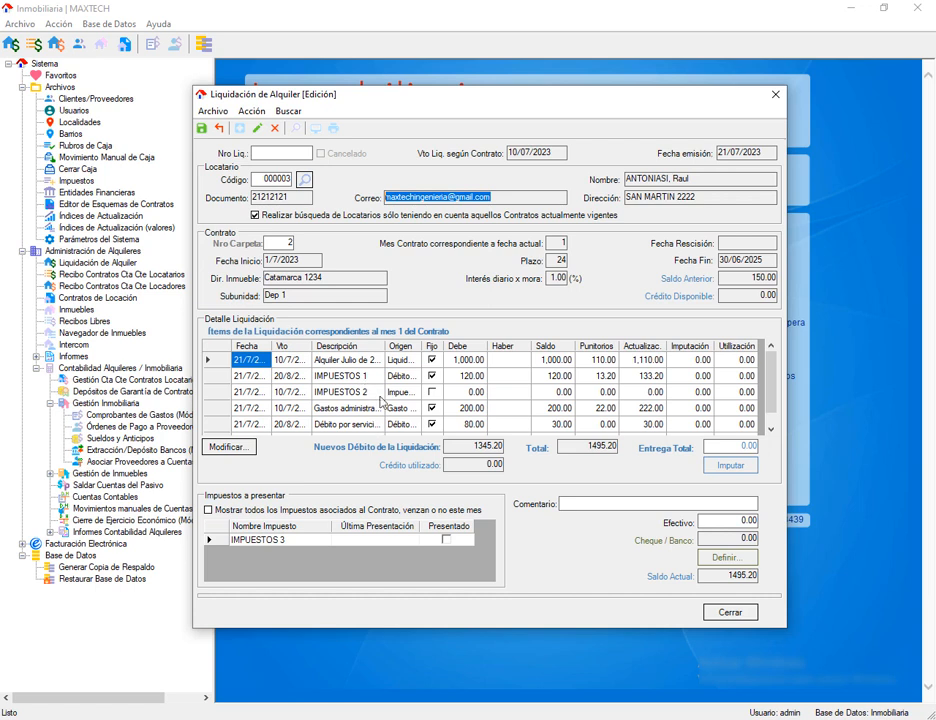
Check the July rent item's description against the contract's property address and review the origin of the IMPUESTOS 1 item.
{"action": "left_click", "coordinate": [125, 381]}
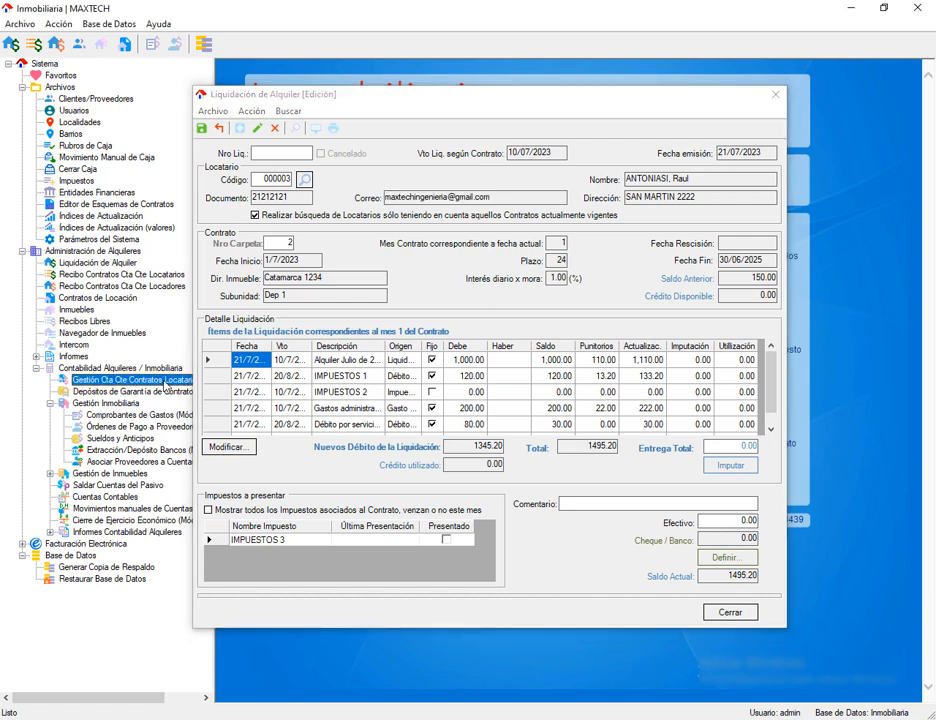
{"action": "left_click", "coordinate": [352, 362]}
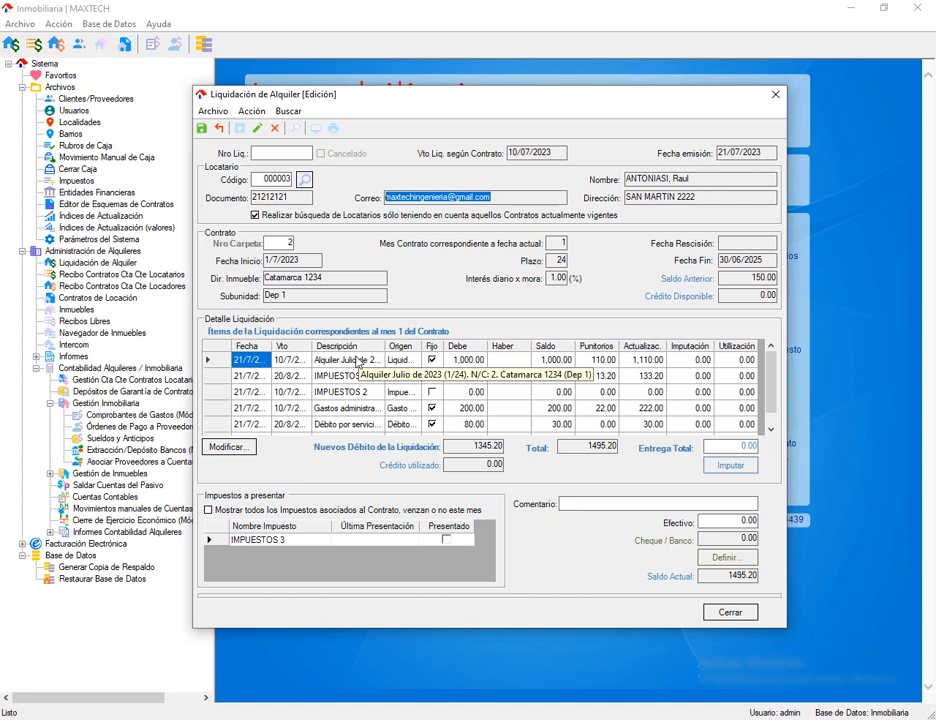
{"action": "left_click_drag", "start_coordinate": [331, 277], "coordinate": [272, 279]}
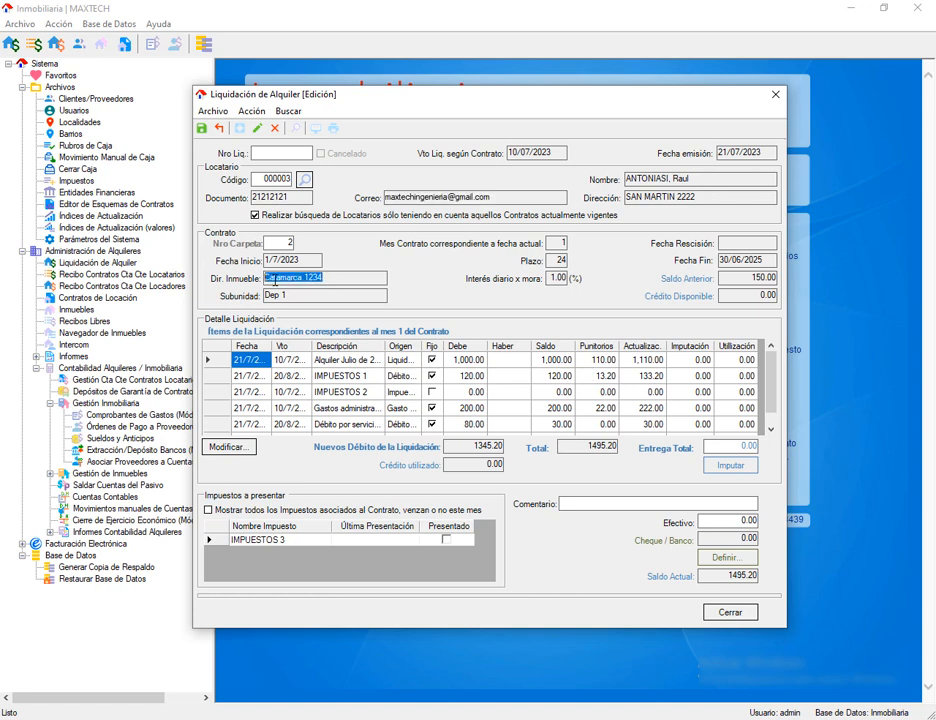
{"action": "left_click", "coordinate": [341, 281]}
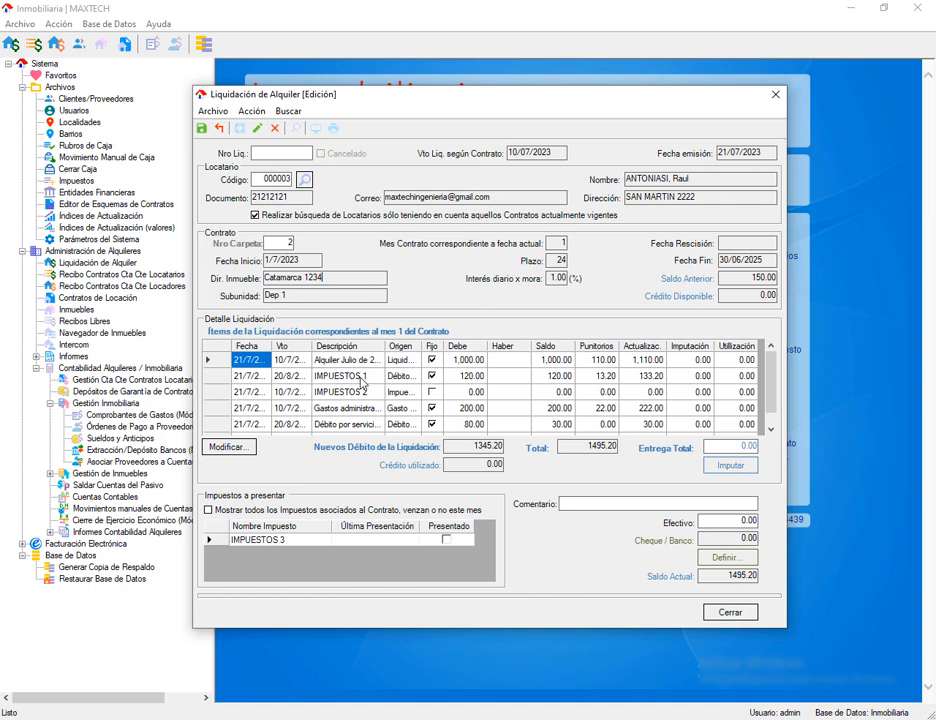
{"action": "left_click", "coordinate": [113, 384]}
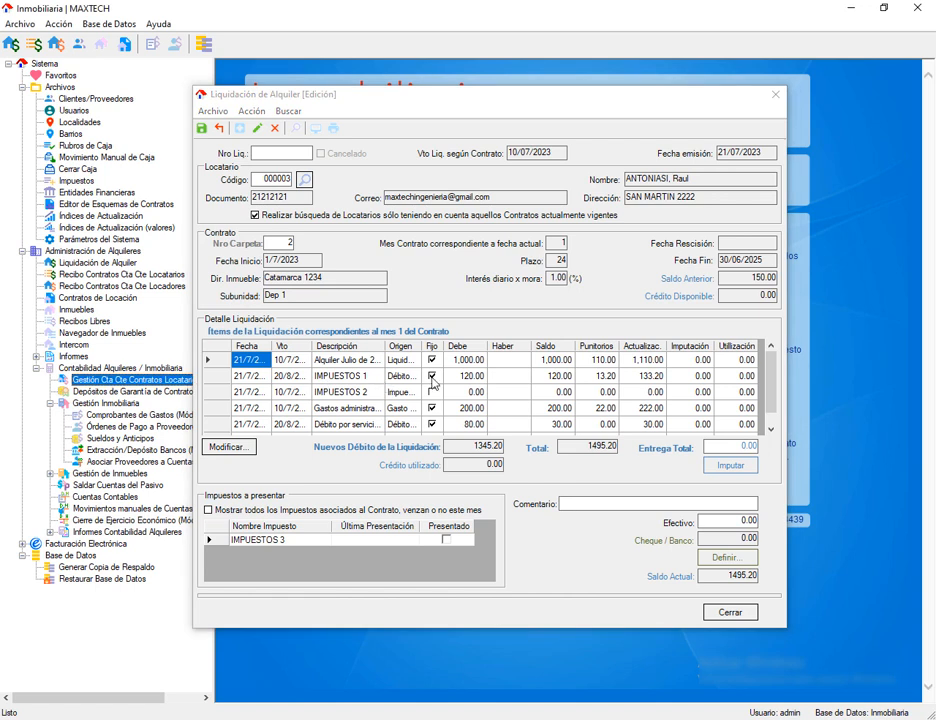
Open the tenant's rental contract for folder 2 at its definition data and move its window aside.
{"action": "left_click", "coordinate": [91, 299]}
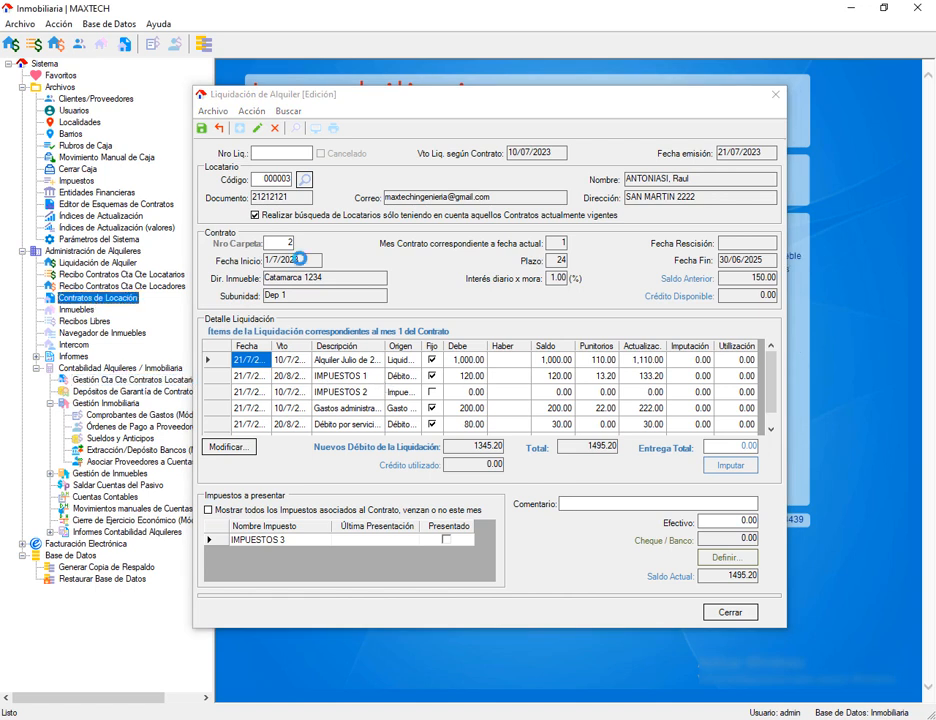
{"action": "left_click", "coordinate": [588, 421]}
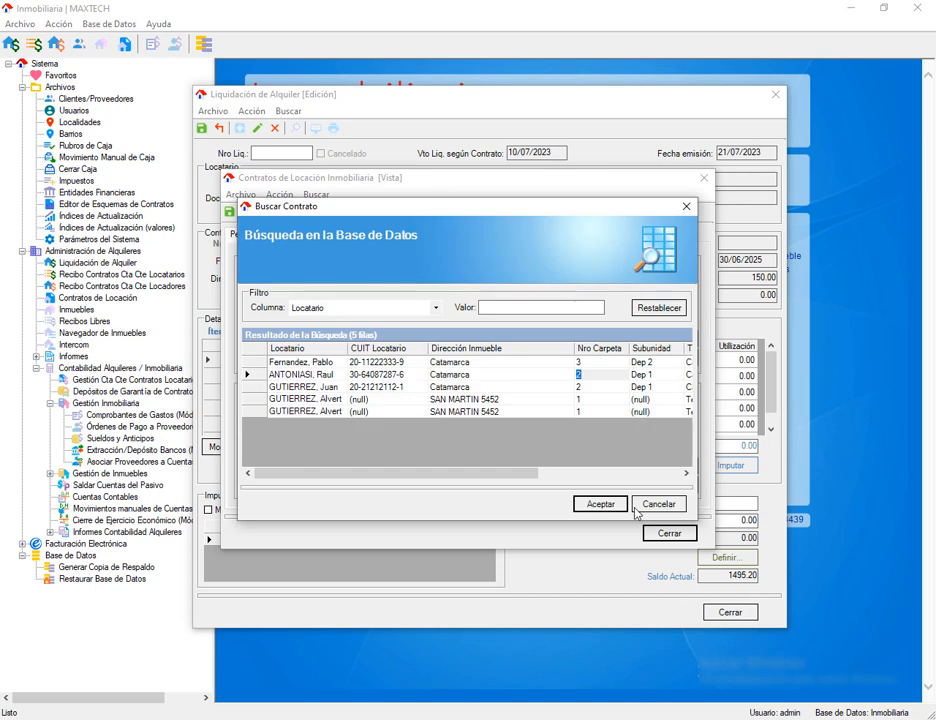
{"action": "left_click", "coordinate": [600, 503]}
{"action": "left_click", "coordinate": [287, 236]}
{"action": "left_click", "coordinate": [330, 237]}
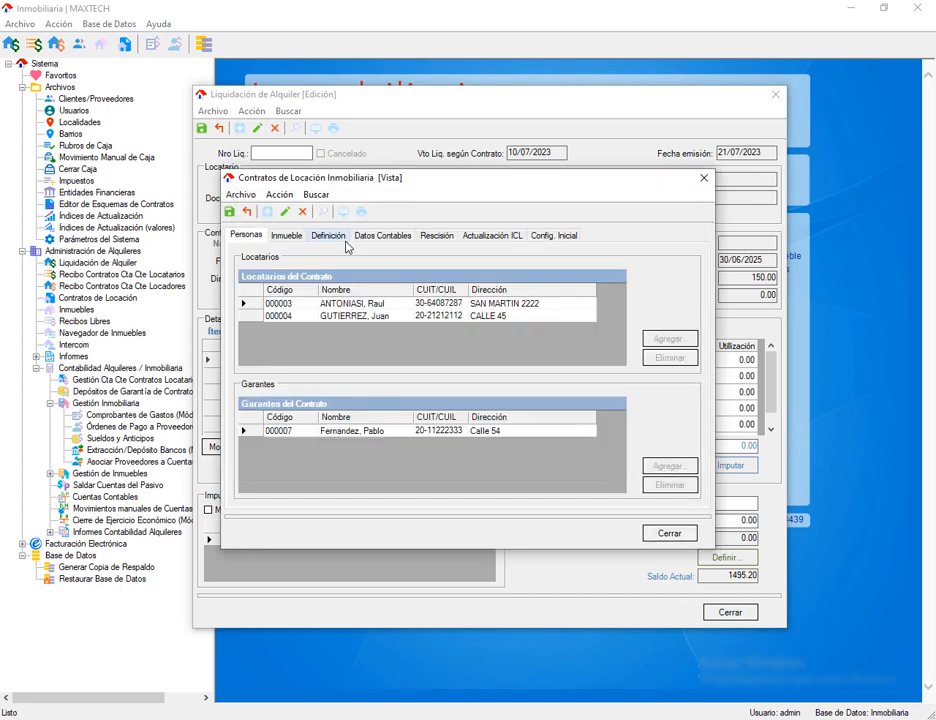
{"action": "left_click_drag", "start_coordinate": [369, 178], "coordinate": [504, 179]}
Compare the IMPUESTOS 1 and IMPUESTOS 2 items of the settlement with the taxes defined in the contract.
{"action": "left_click", "coordinate": [516, 104]}
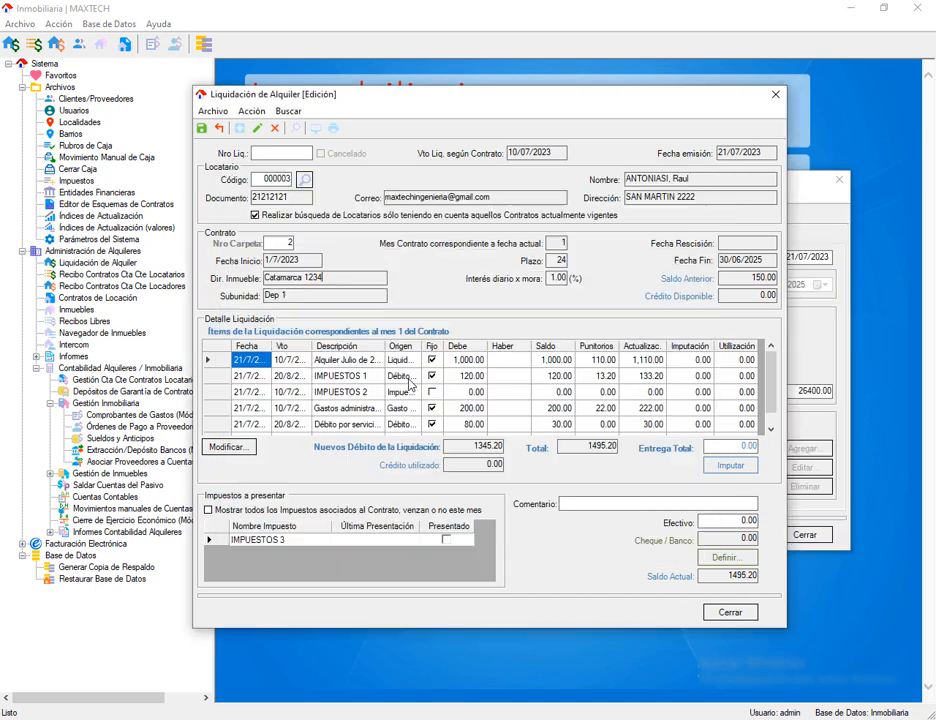
{"action": "left_click", "coordinate": [827, 214]}
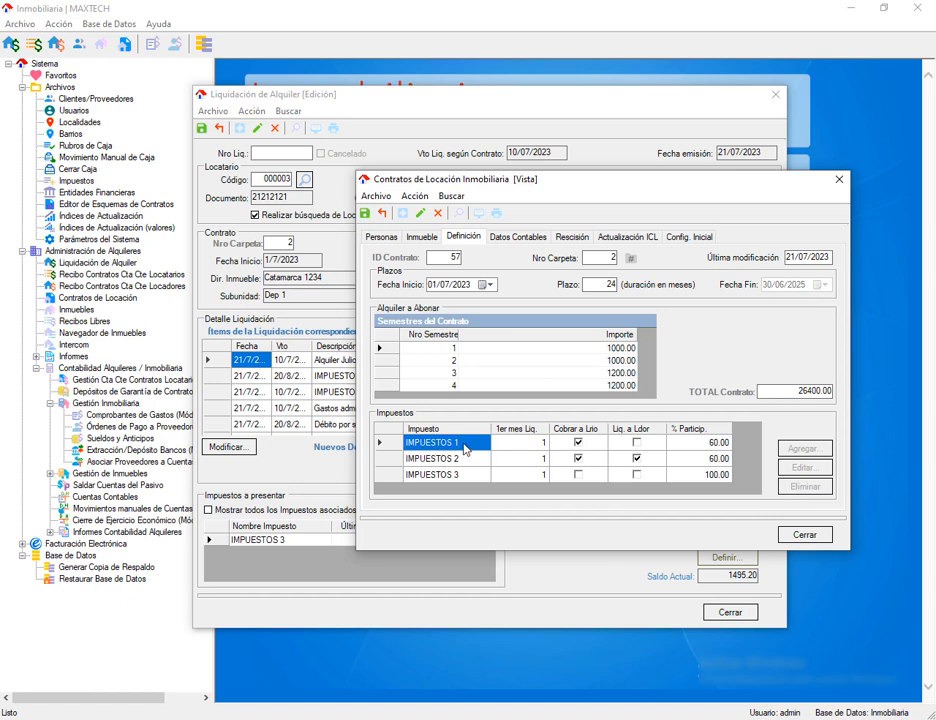
{"action": "left_click", "coordinate": [571, 108]}
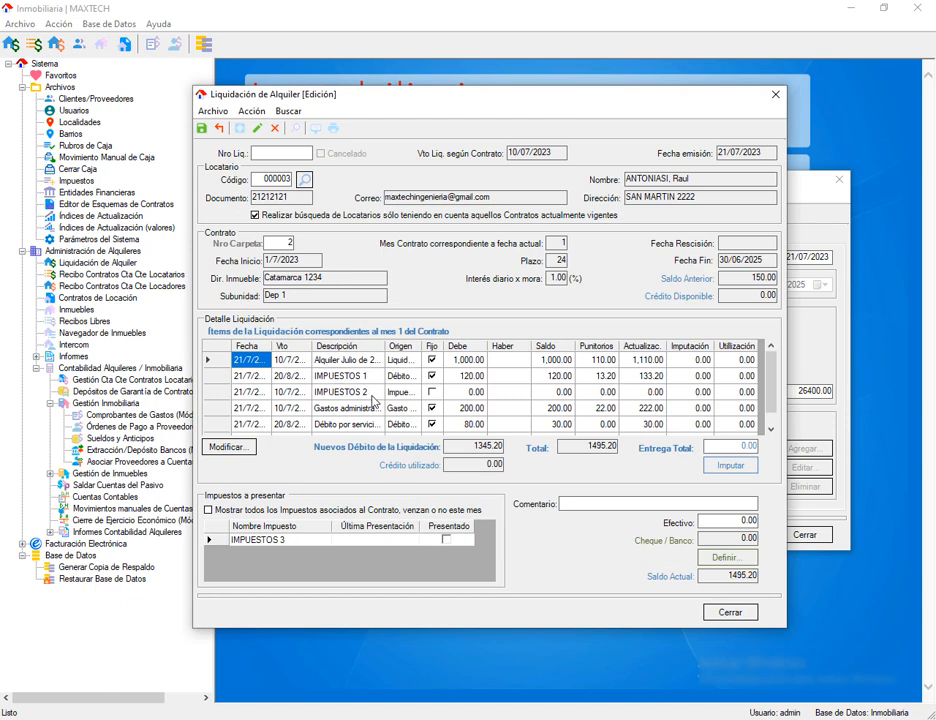
{"action": "left_click", "coordinate": [811, 325]}
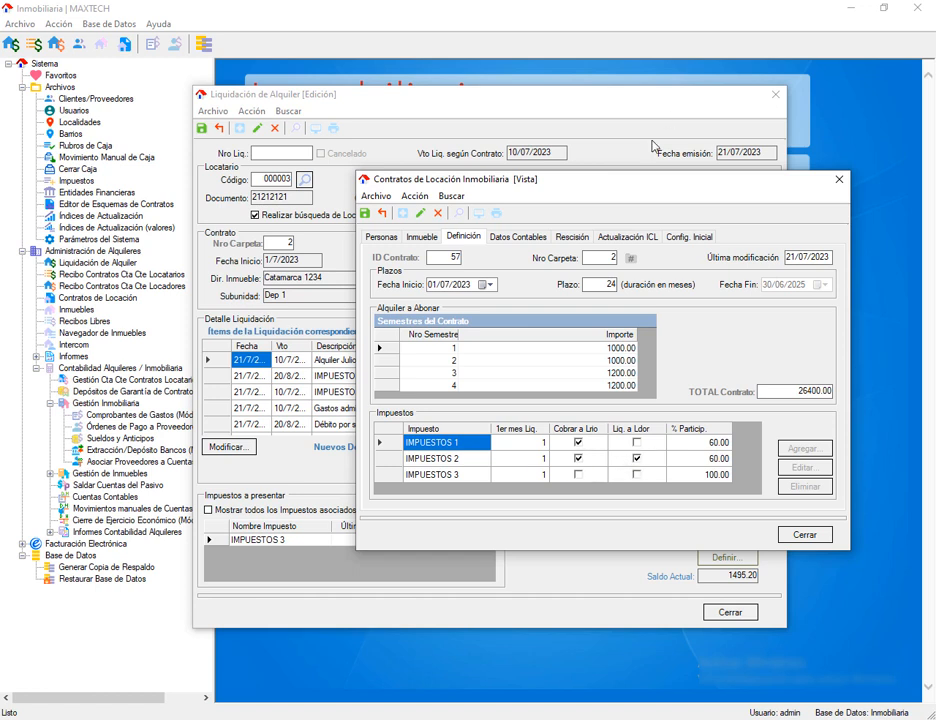
{"action": "left_click", "coordinate": [116, 381]}
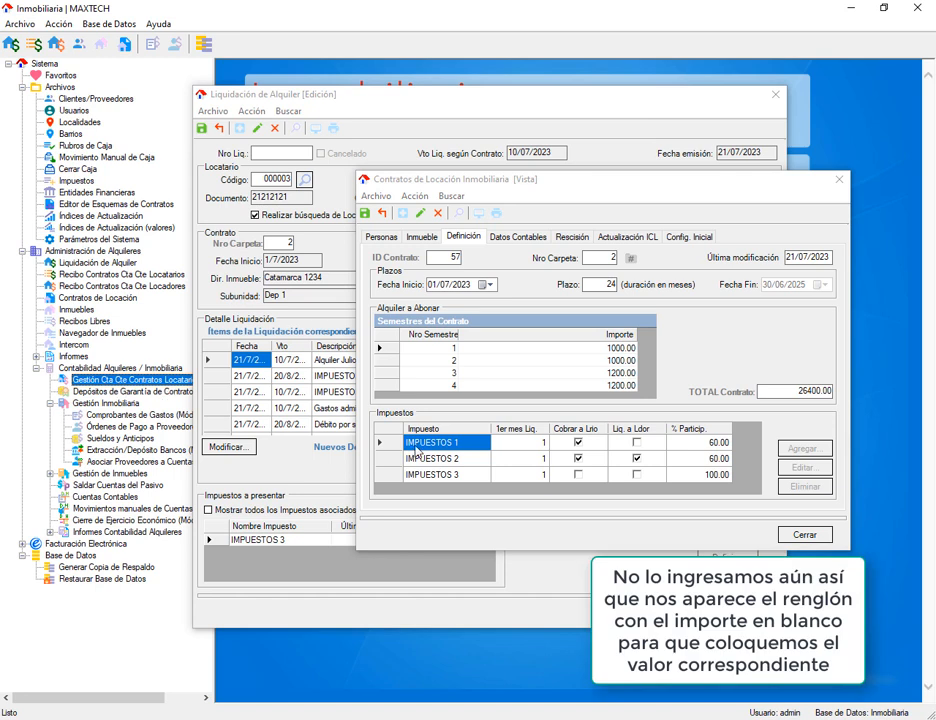
{"action": "left_click", "coordinate": [352, 276]}
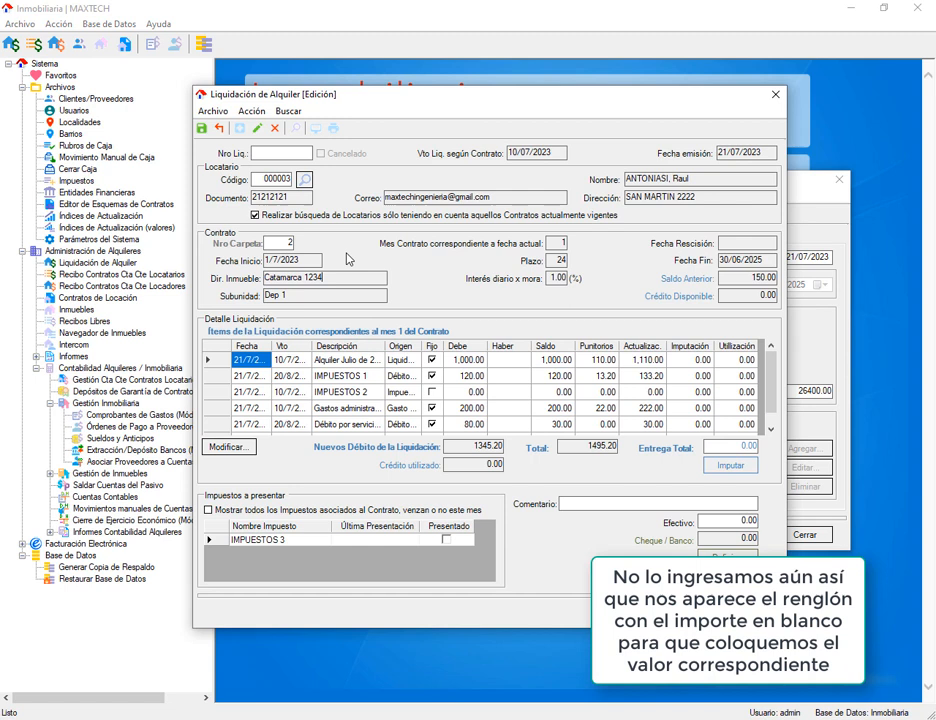
Try to modify the fixed-price July rent item in the settlement detail.
{"action": "left_click", "coordinate": [471, 393]}
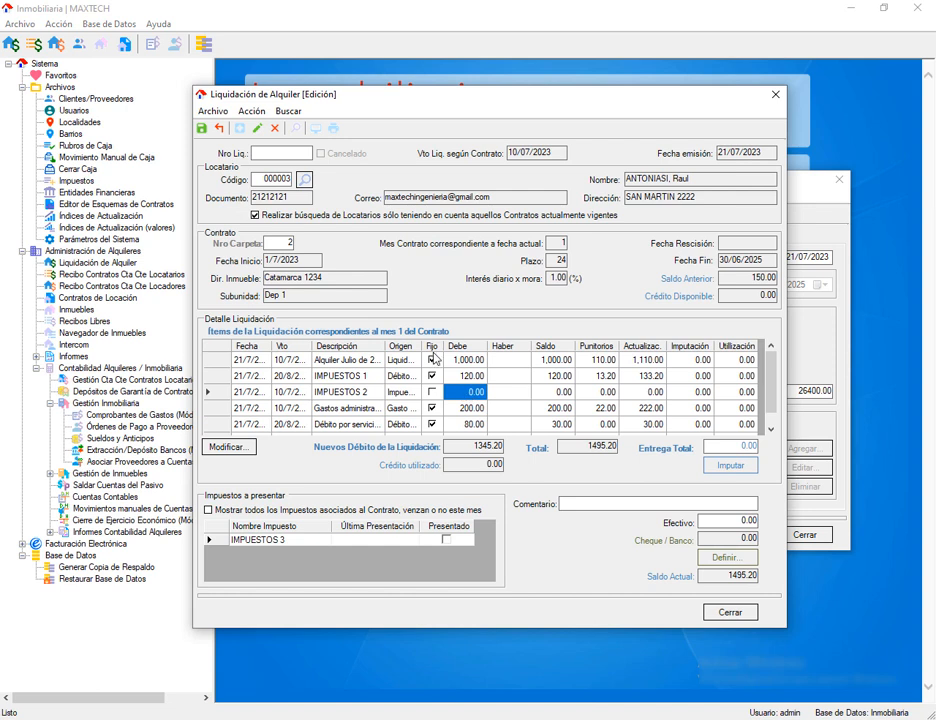
{"action": "left_click", "coordinate": [465, 362]}
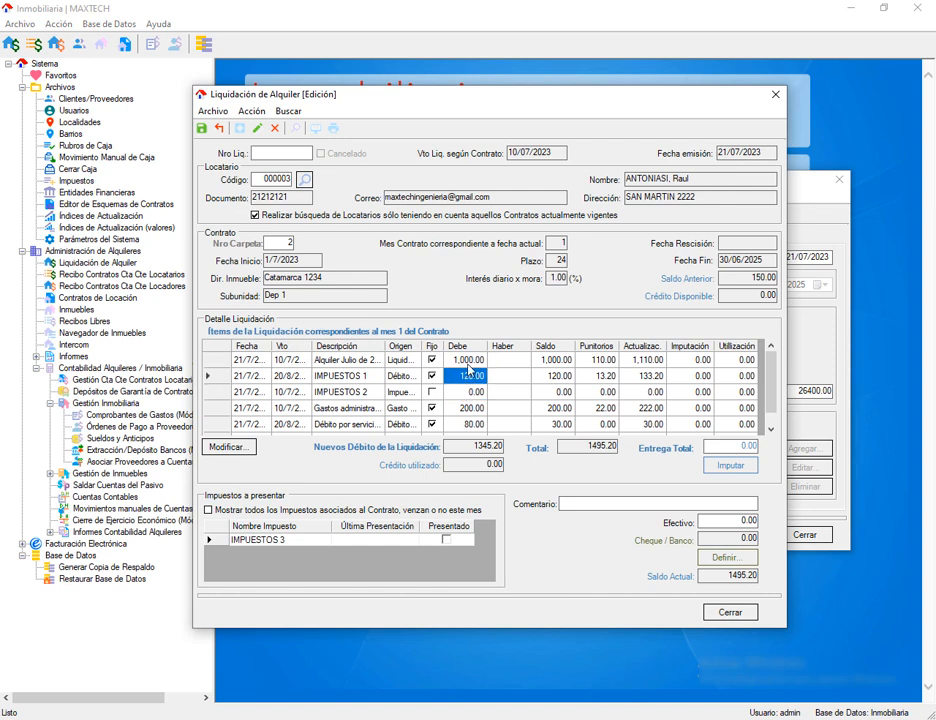
{"action": "left_click", "coordinate": [235, 448]}
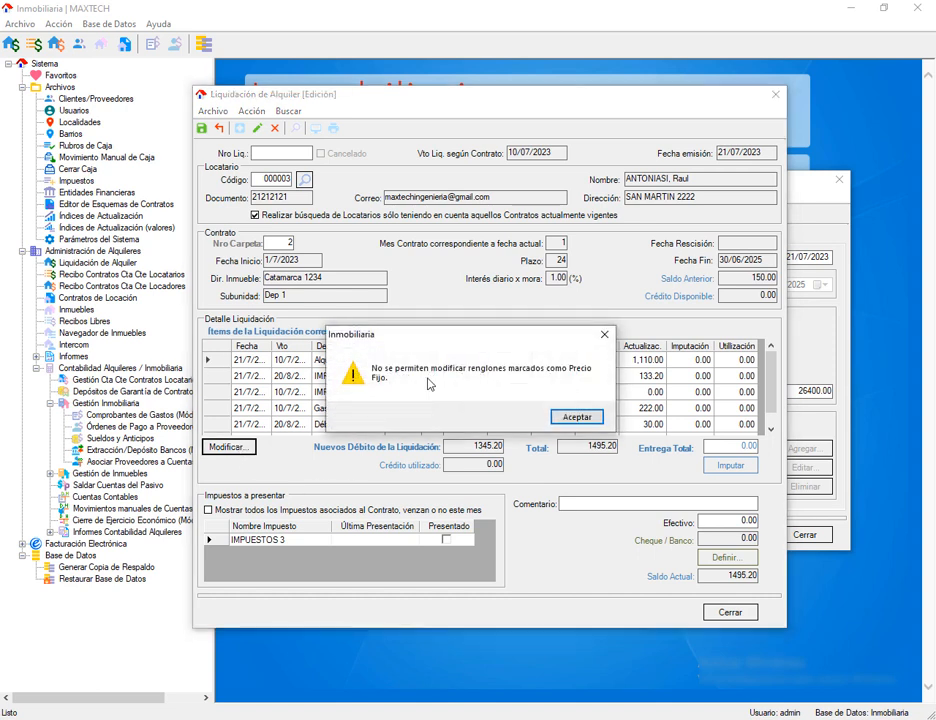
{"action": "left_click", "coordinate": [566, 418]}
Set the price of the IMPUESTOS 2 item in the settlement detail to 70.
{"action": "left_click", "coordinate": [443, 392]}
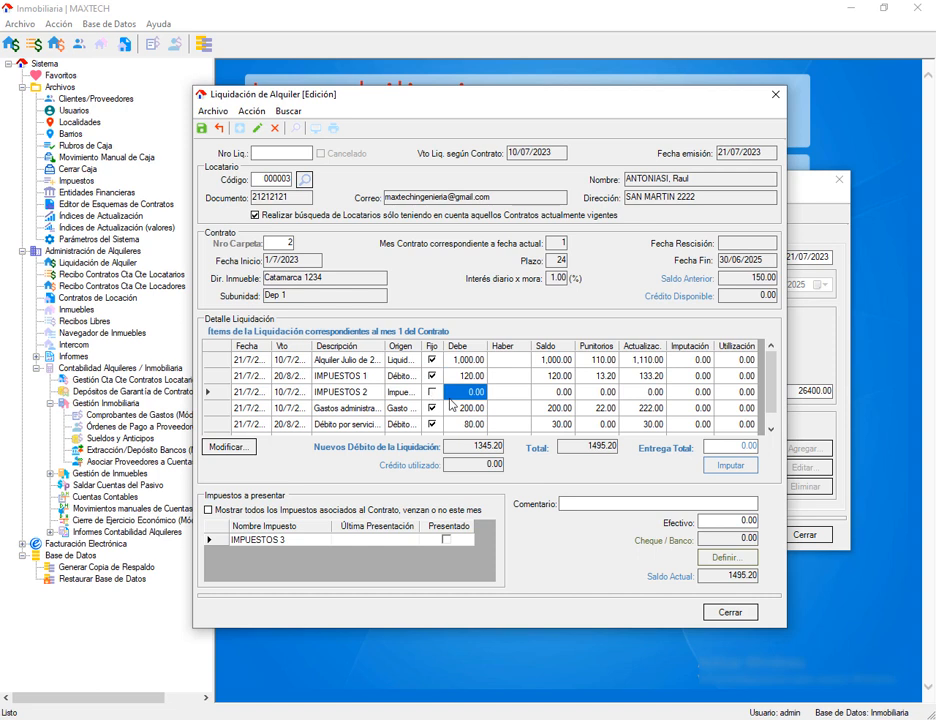
{"action": "left_click", "coordinate": [229, 447]}
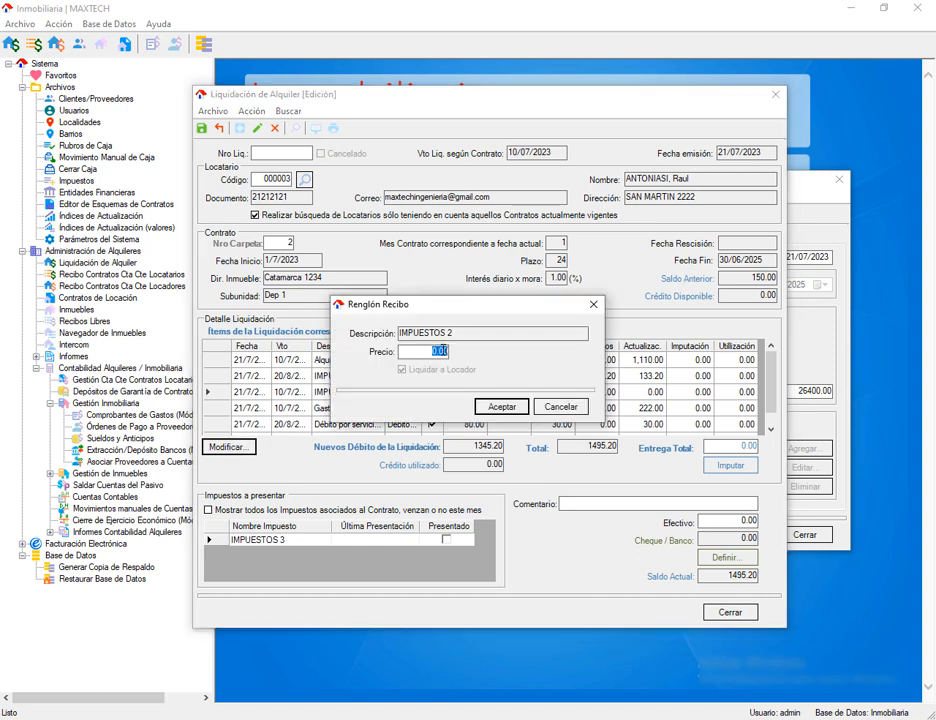
{"action": "type", "text": "70"}
{"action": "left_click", "coordinate": [502, 407]}
Check the landlord settlement option of IMPUESTOS 2 in the contract and return to the rental settlement.
{"action": "left_click", "coordinate": [841, 344]}
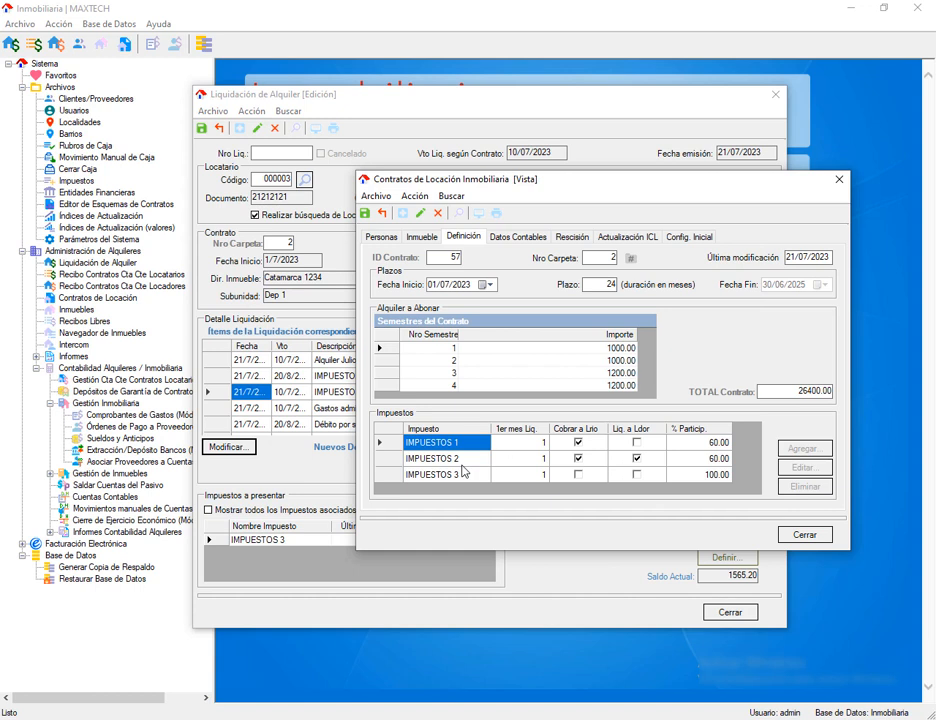
{"action": "left_click", "coordinate": [634, 461]}
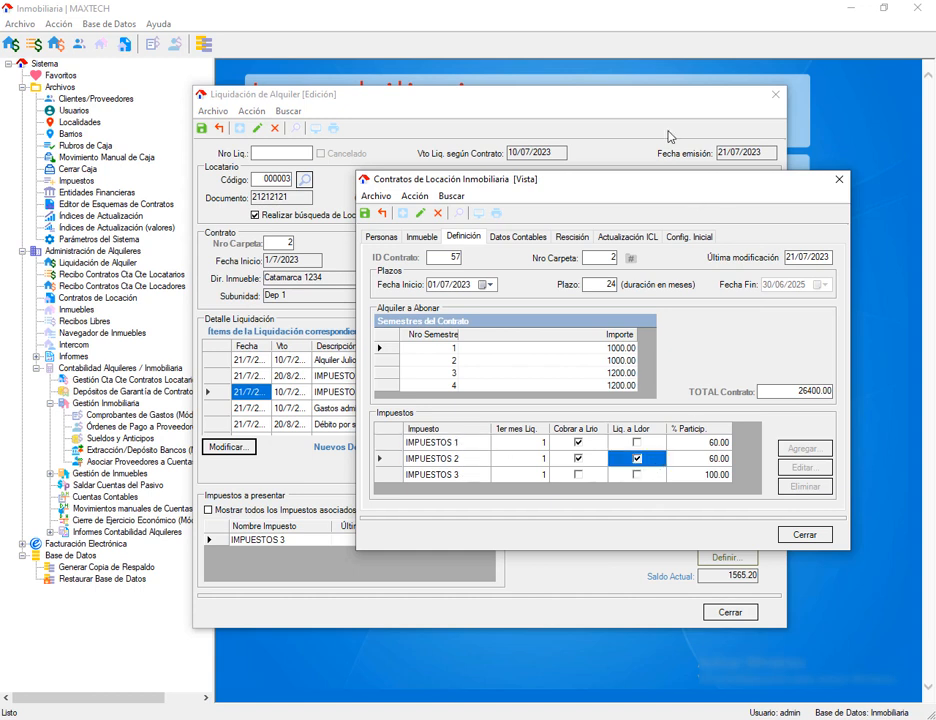
{"action": "left_click", "coordinate": [490, 95]}
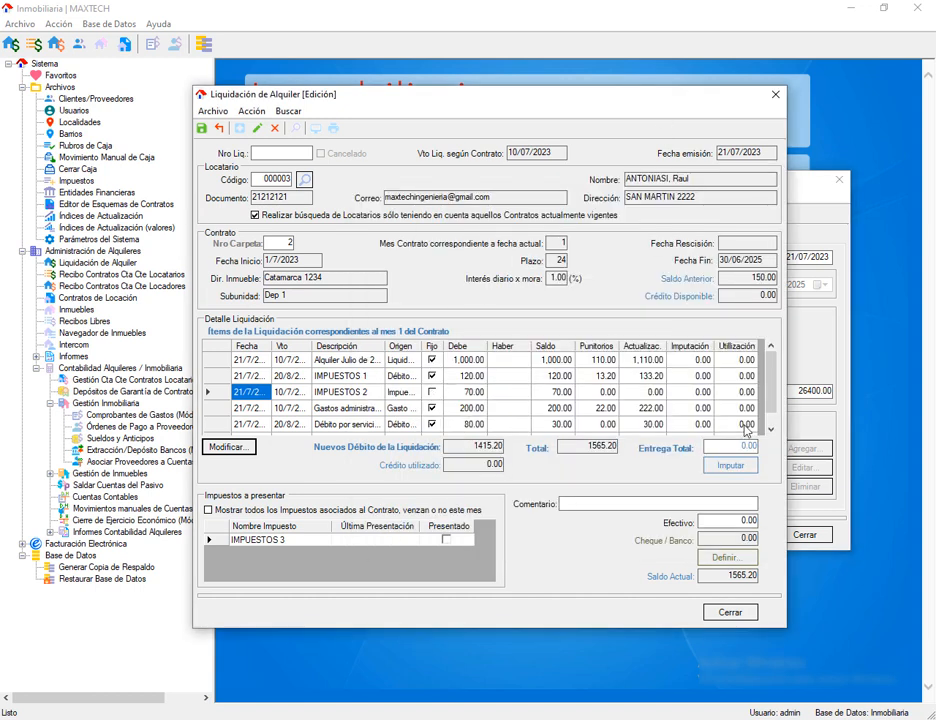
Compare the administrative expenses item of the settlement with the expenses defined in the contract's accounting data.
{"action": "left_click", "coordinate": [817, 319]}
{"action": "left_click", "coordinate": [421, 156]}
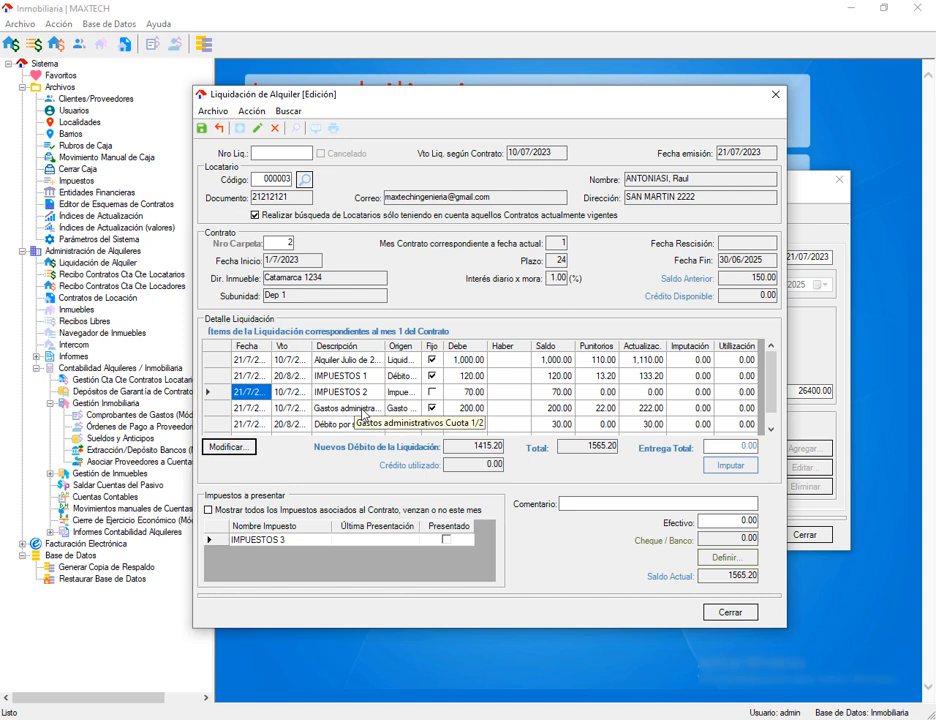
{"action": "left_click", "coordinate": [828, 332]}
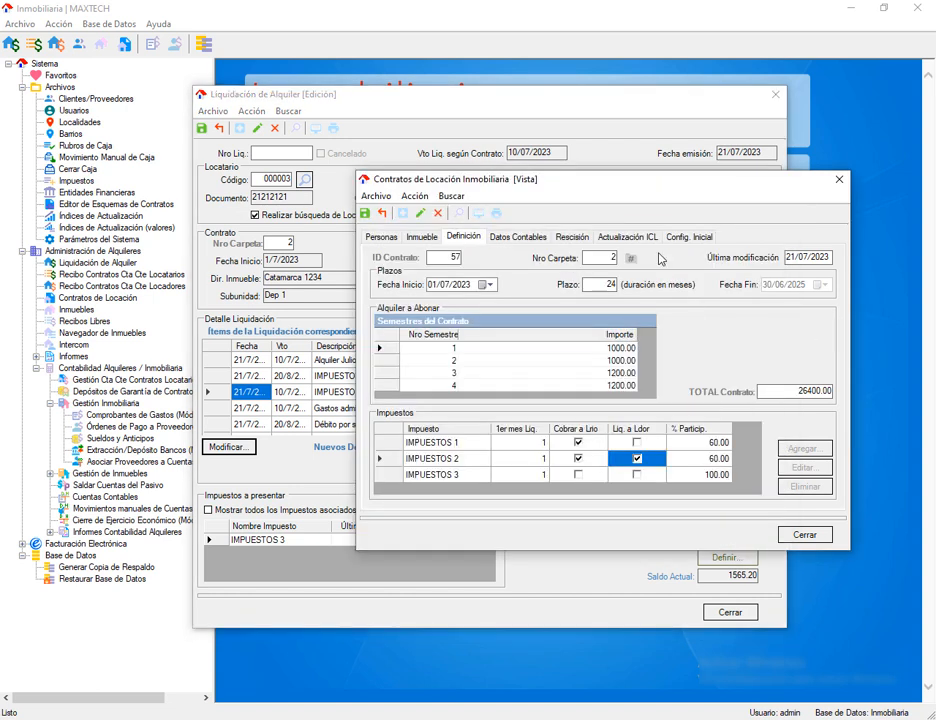
{"action": "left_click", "coordinate": [520, 237]}
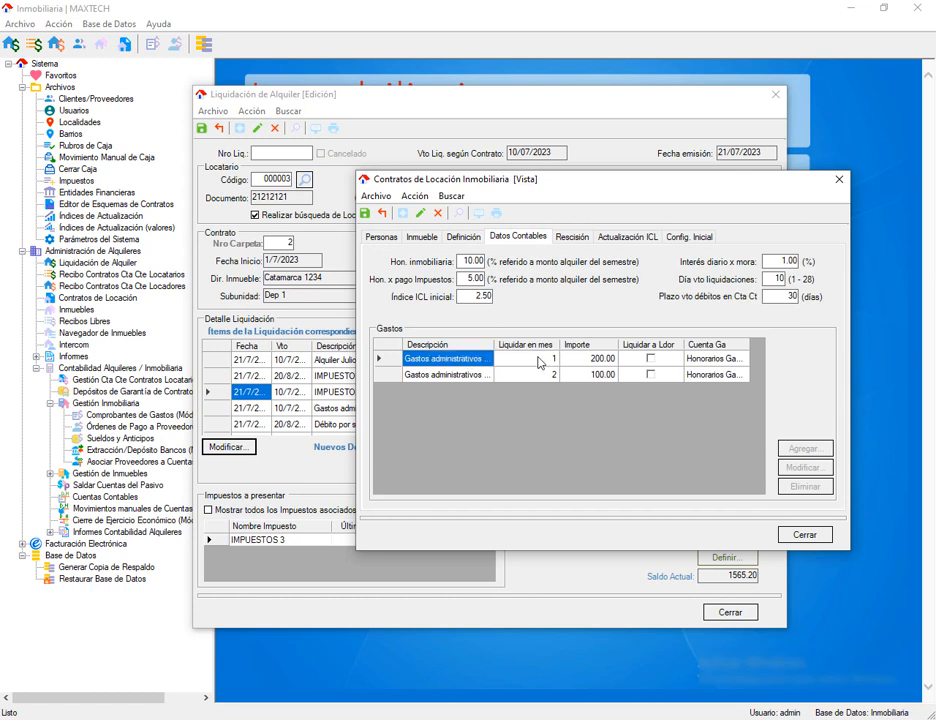
{"action": "left_click", "coordinate": [479, 92]}
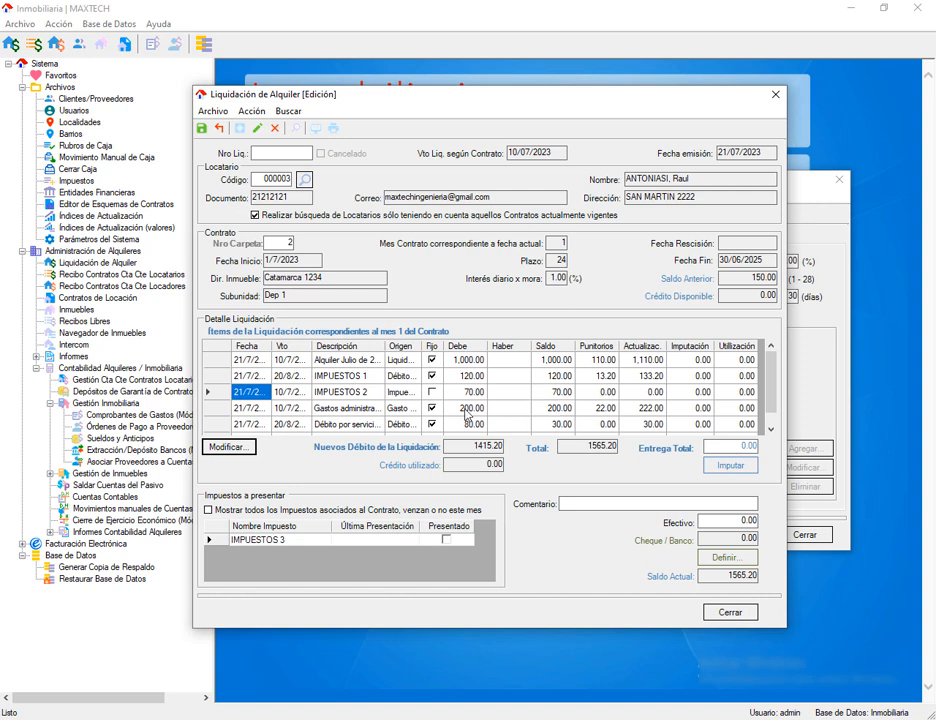
Look up the services debit of the settlement in the current account movements of the tenant's contract, and return to the settlement.
{"action": "scroll", "coordinate": [350, 416], "scroll_direction": "down", "scroll_amount": 1}
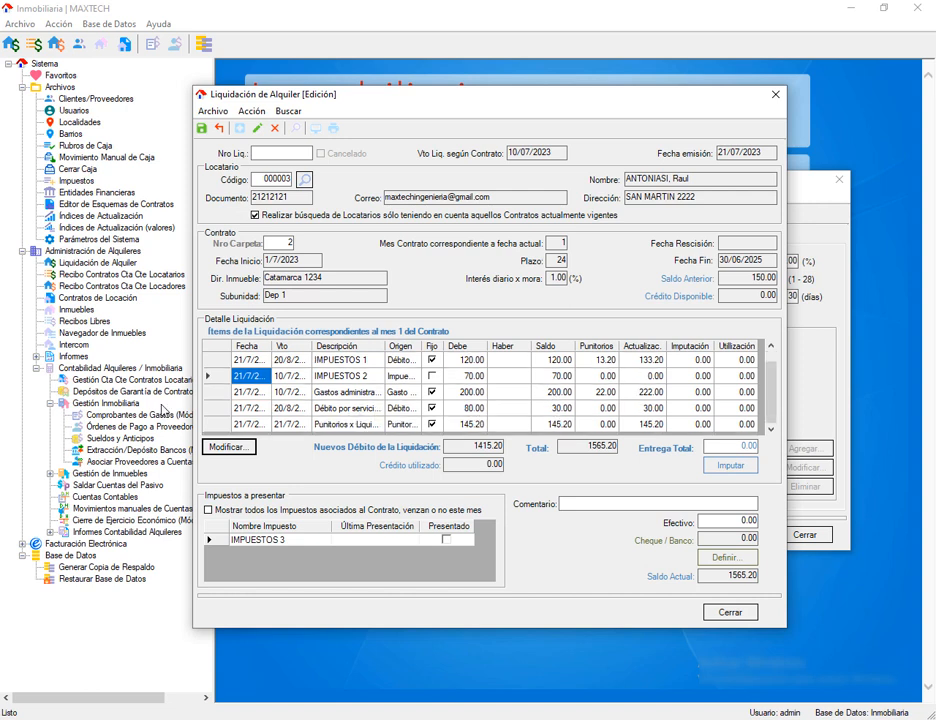
{"action": "left_click", "coordinate": [130, 380]}
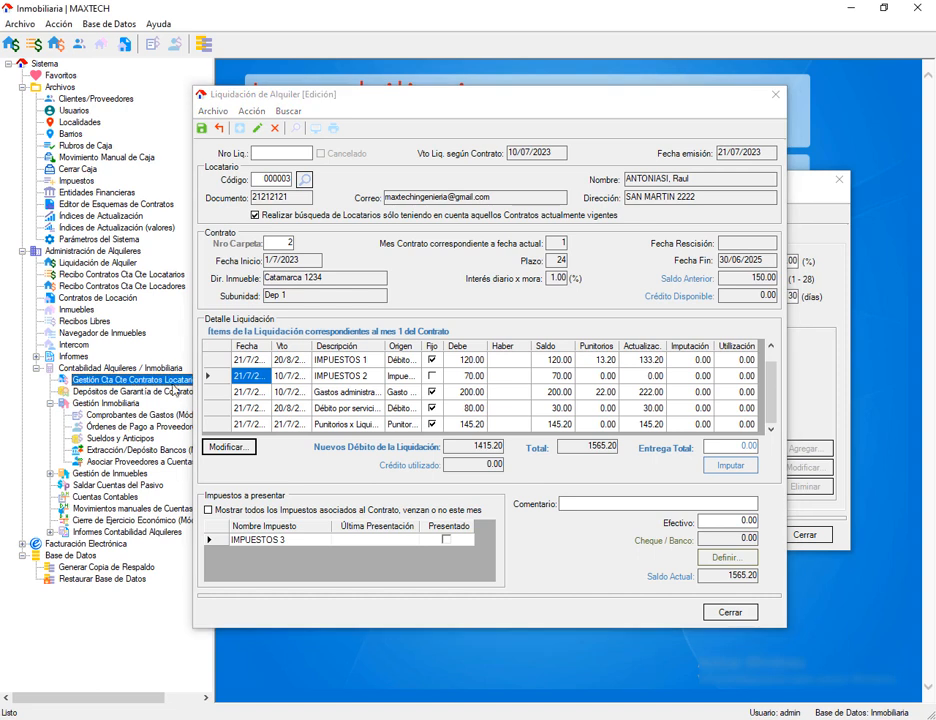
{"action": "left_click", "coordinate": [345, 408]}
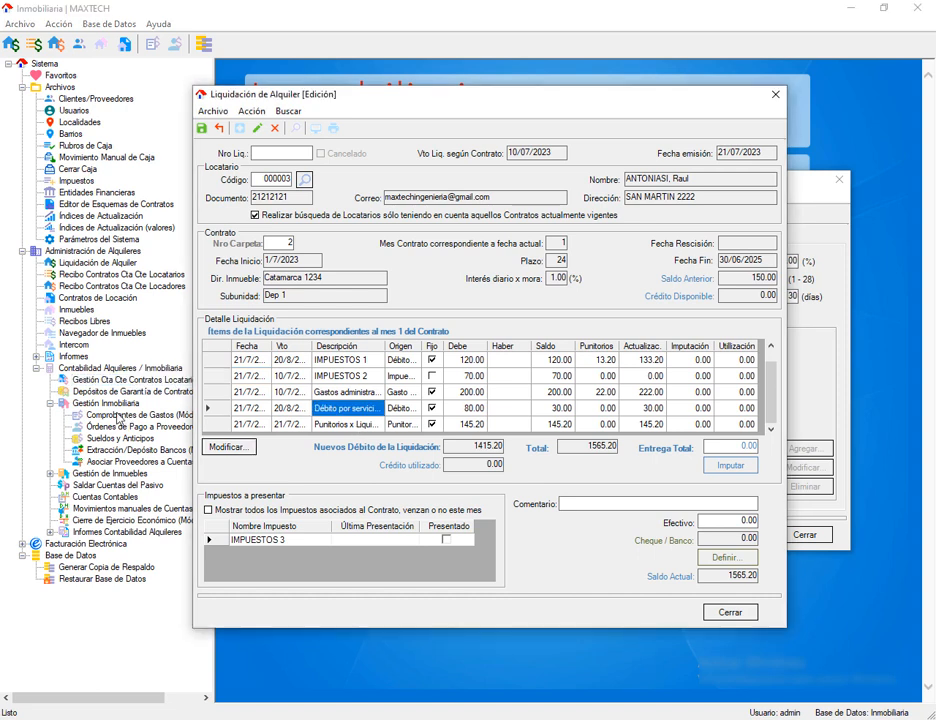
{"action": "left_click", "coordinate": [123, 381]}
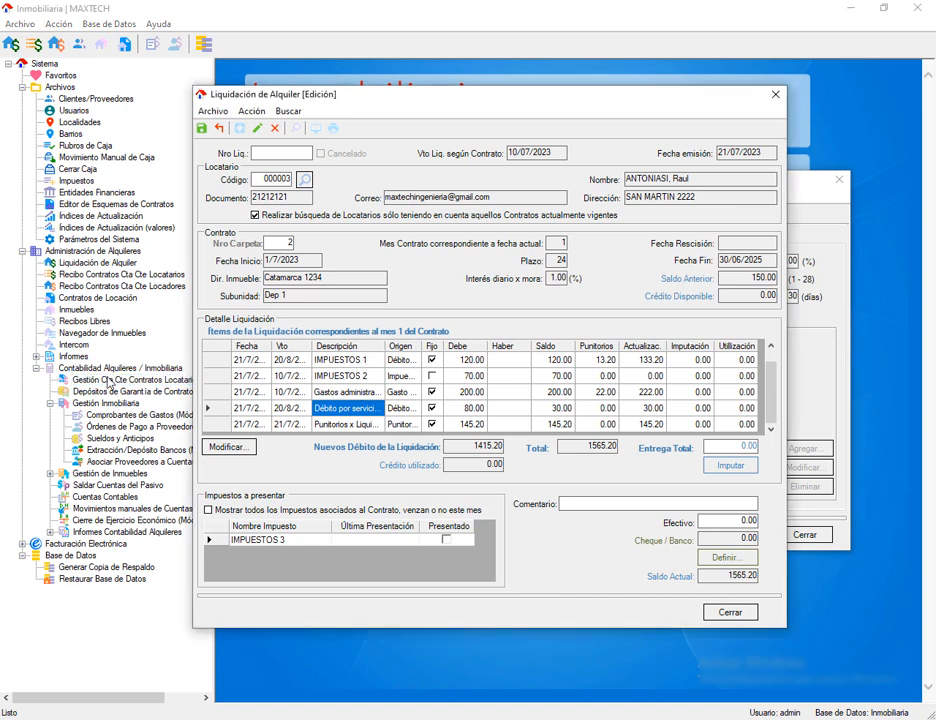
{"action": "left_click", "coordinate": [110, 384]}
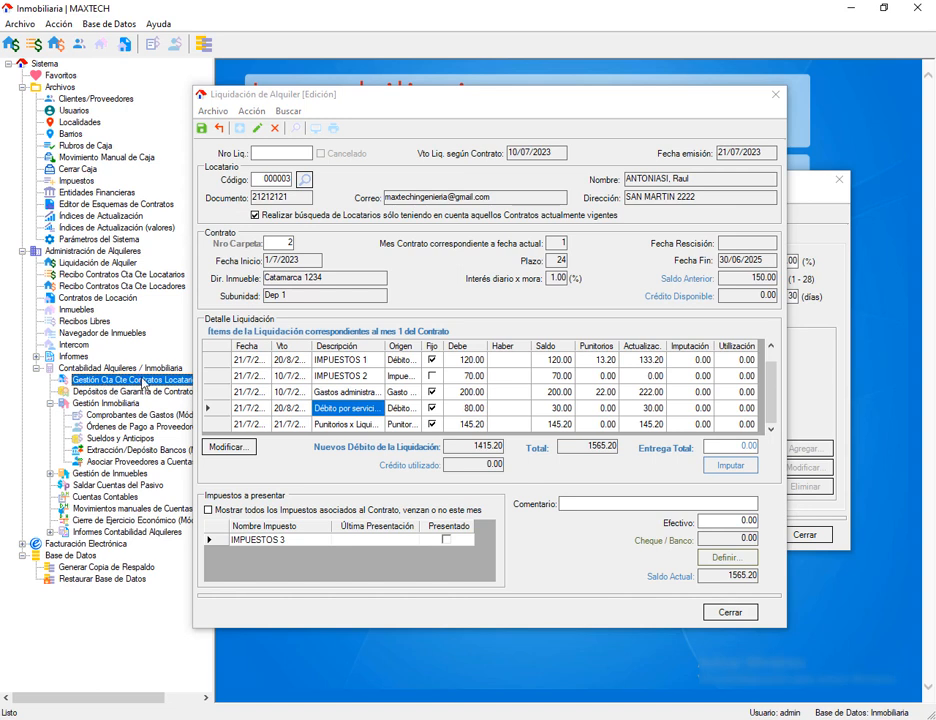
{"action": "double_click", "coordinate": [141, 385]}
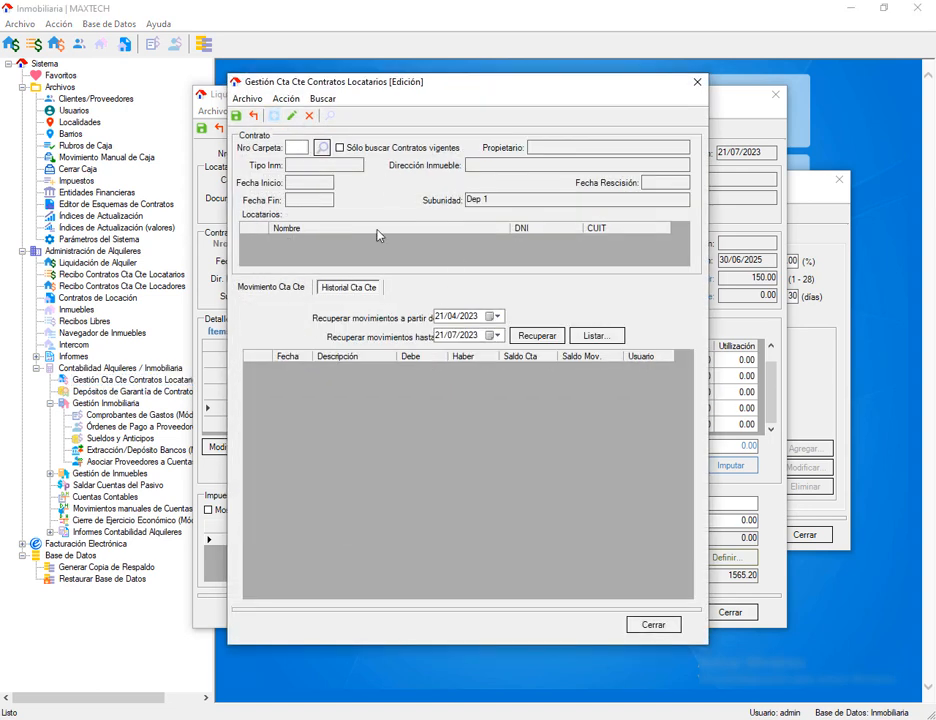
{"action": "double_click", "coordinate": [480, 374]}
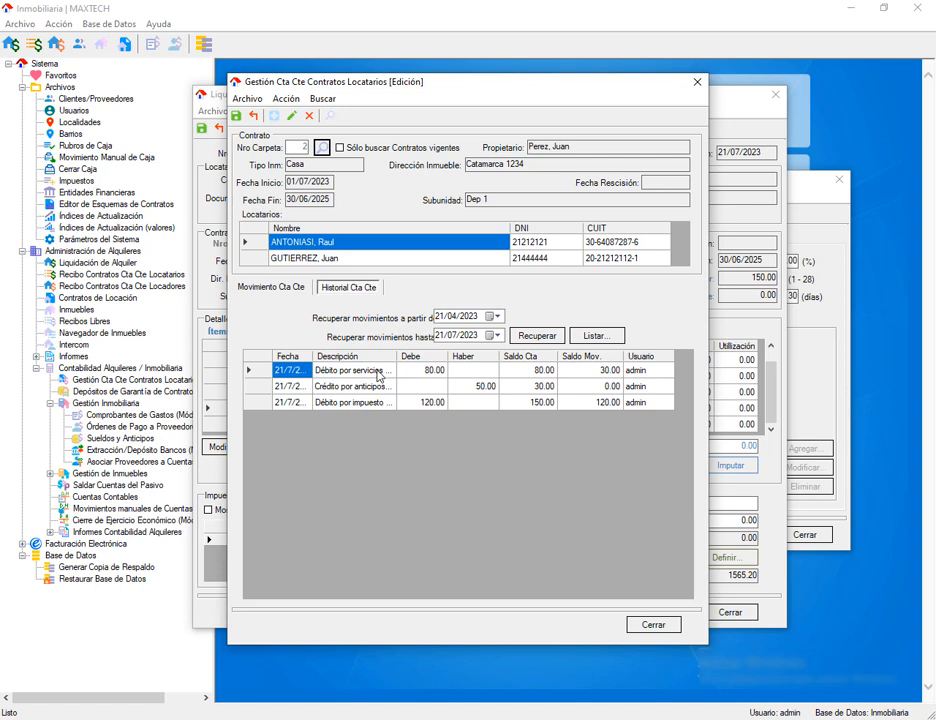
{"action": "left_click", "coordinate": [697, 83]}
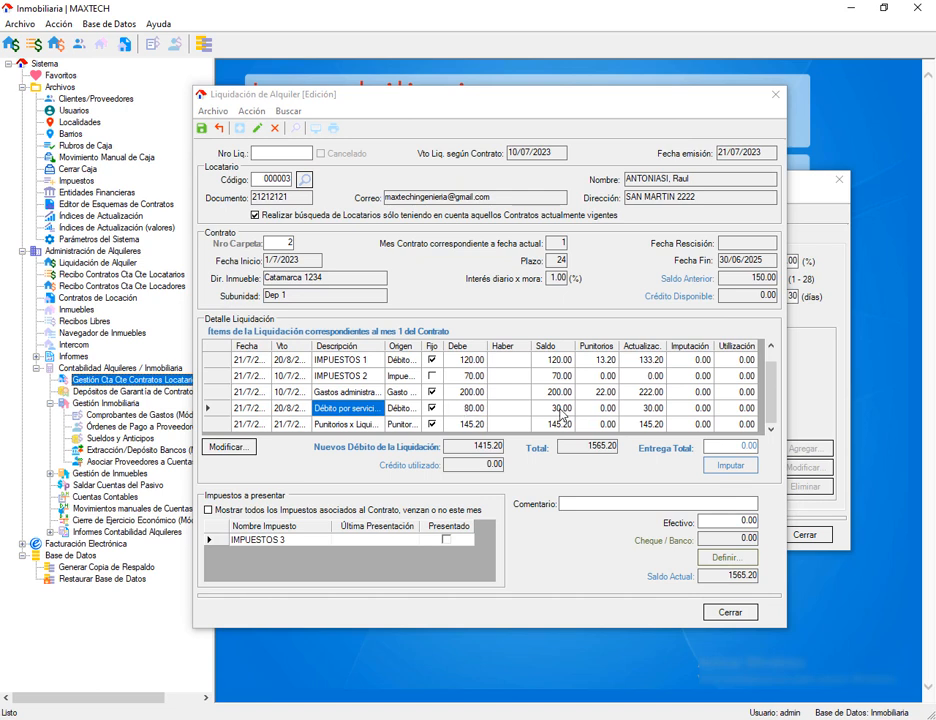
Check the Punitorios x Liquidación item against the contract's start date, daily late interest and settlement due day.
{"action": "left_click", "coordinate": [366, 425]}
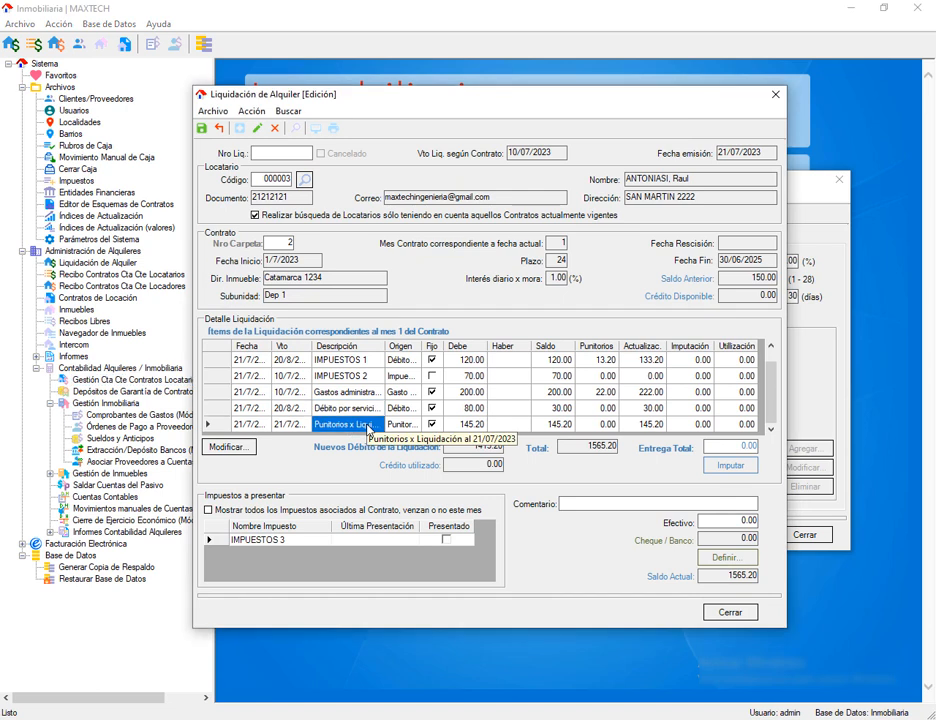
{"action": "left_click", "coordinate": [825, 260]}
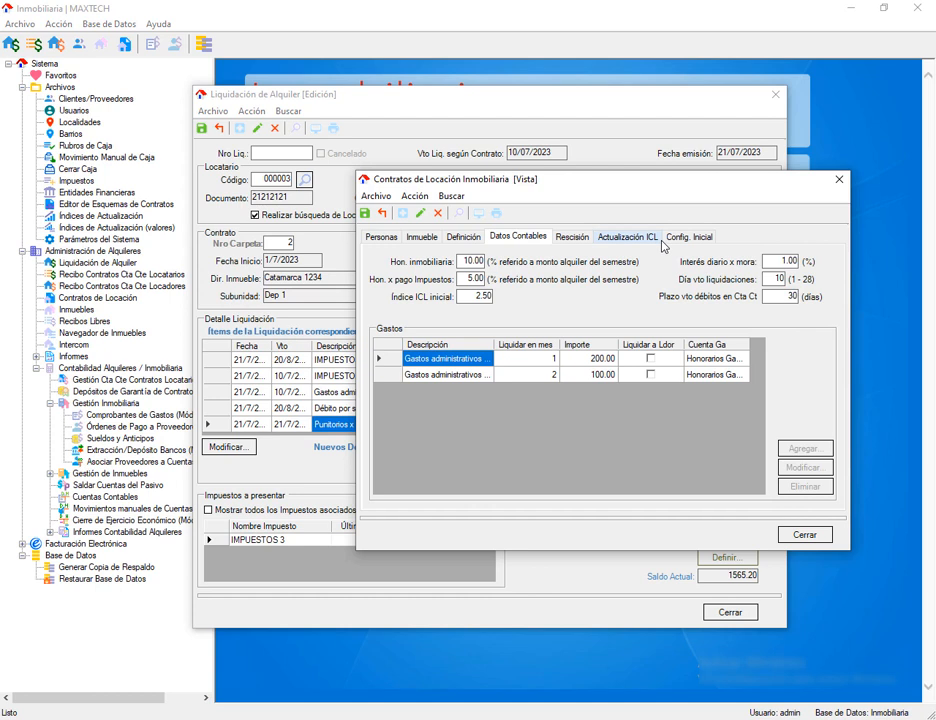
{"action": "left_click_drag", "start_coordinate": [774, 281], "coordinate": [788, 280]}
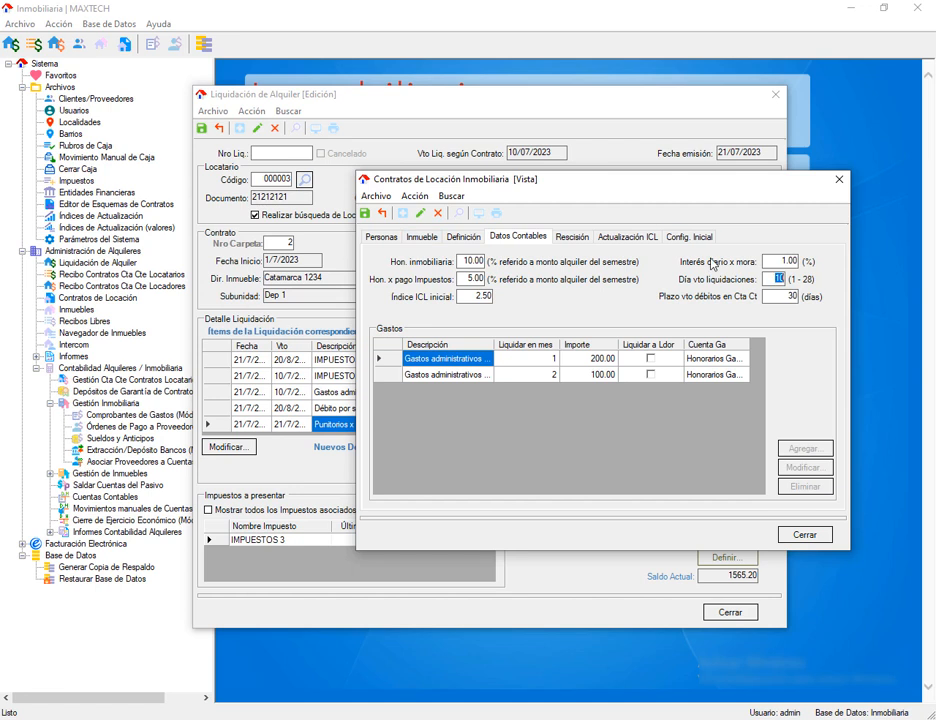
{"action": "left_click", "coordinate": [459, 238]}
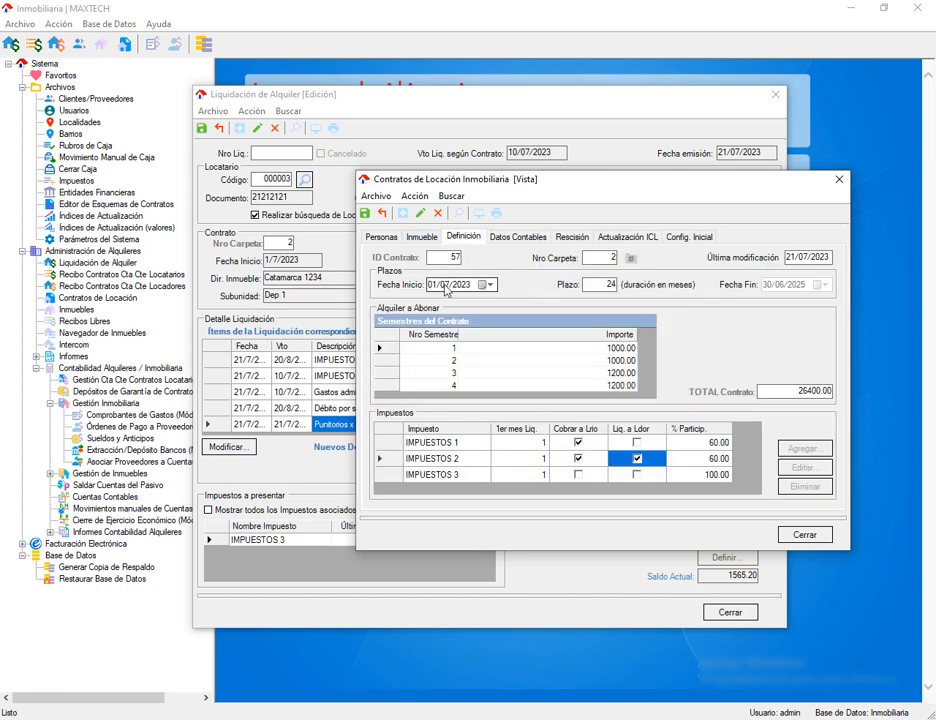
{"action": "left_click", "coordinate": [518, 236]}
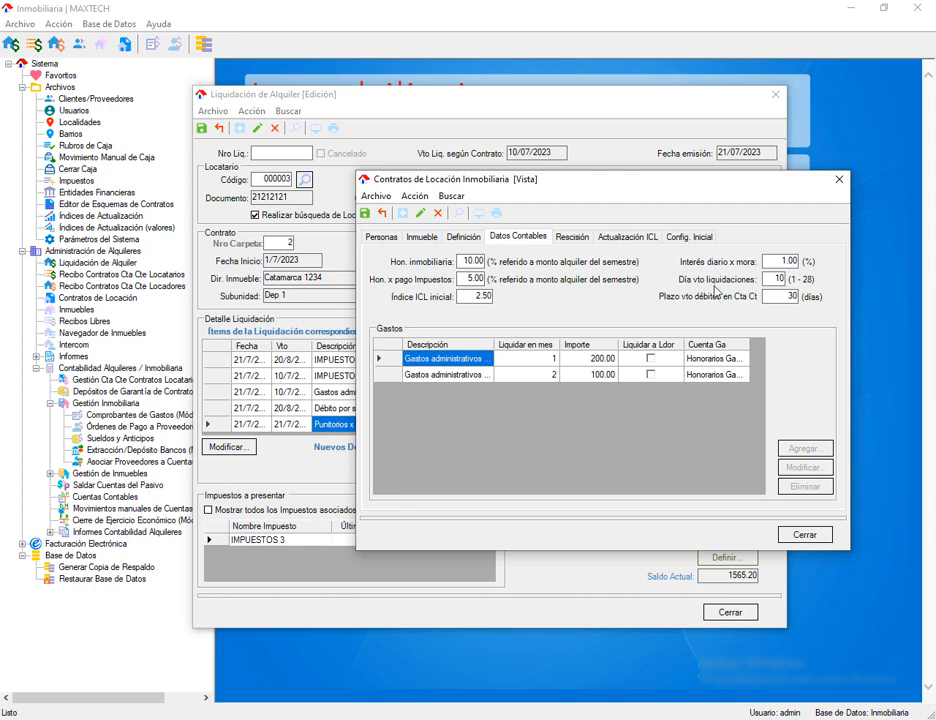
{"action": "left_click", "coordinate": [436, 118]}
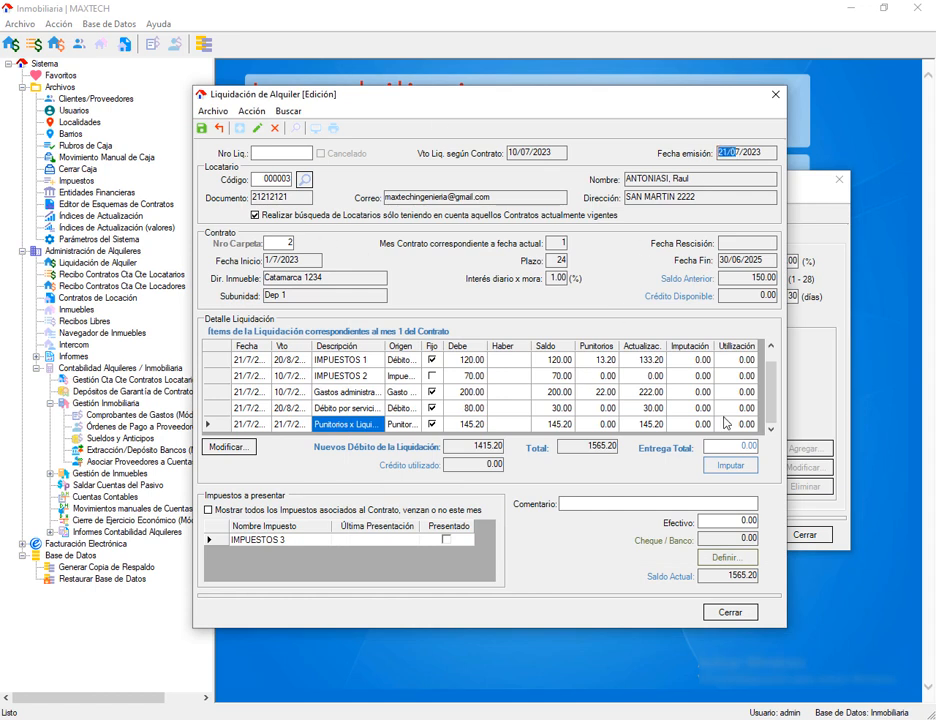
{"action": "left_click", "coordinate": [799, 266]}
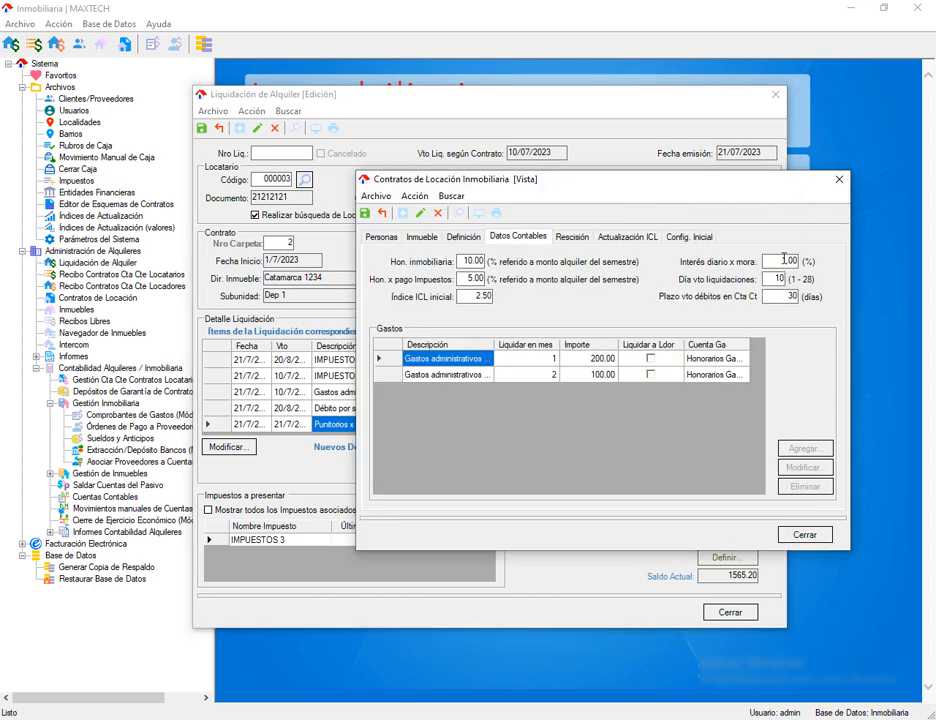
{"action": "left_click", "coordinate": [684, 127]}
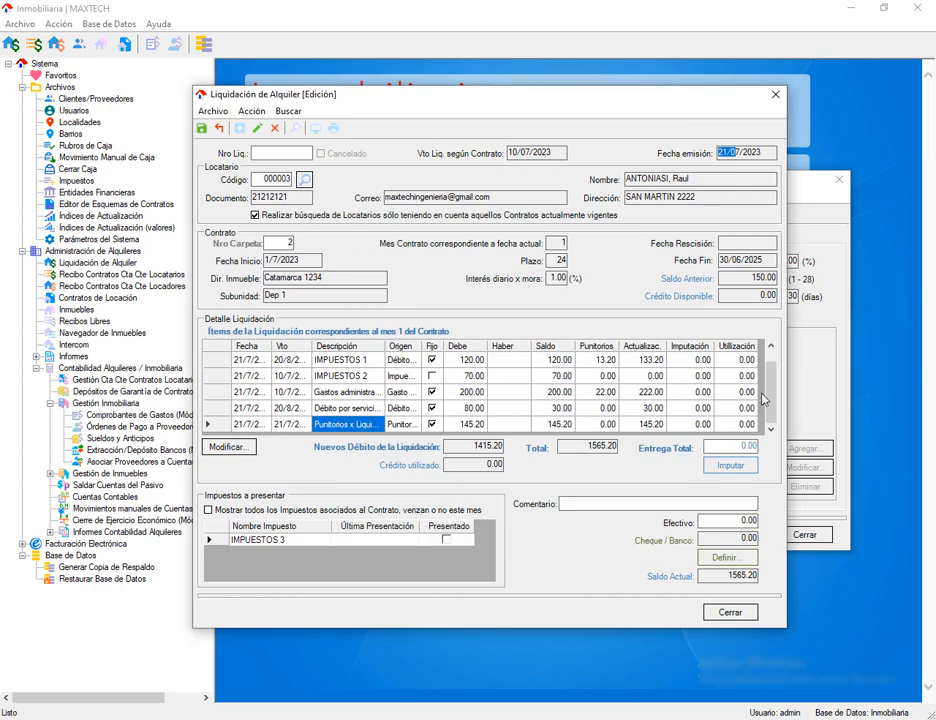
Review the penalty interest of the settlement items, including IMPUESTOS 2 and the administrative expenses.
{"action": "scroll", "coordinate": [545, 368], "scroll_direction": "up", "scroll_amount": 2}
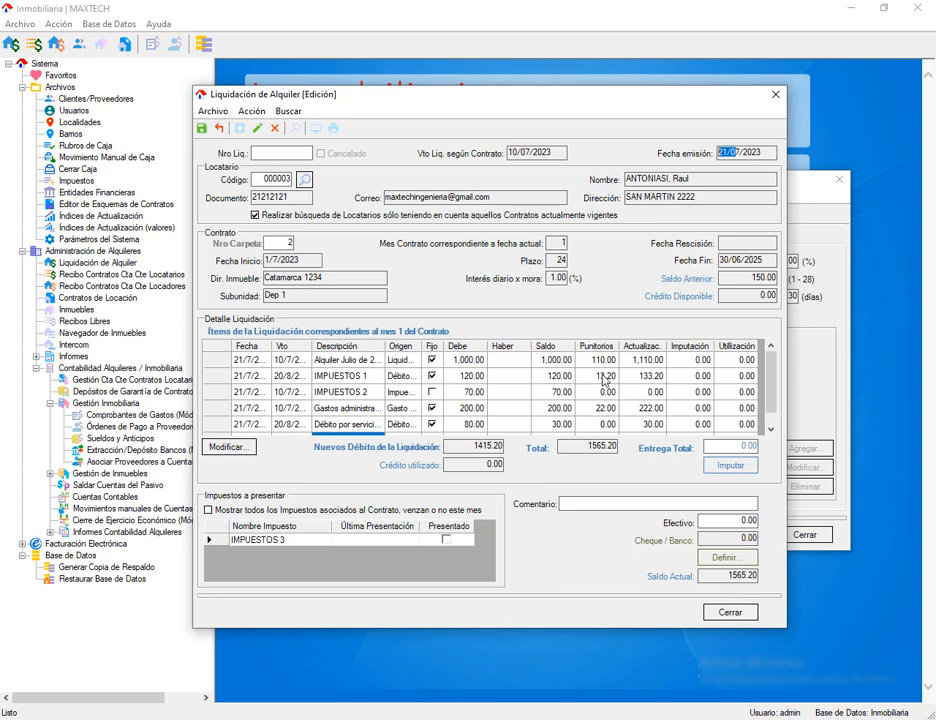
{"action": "left_click", "coordinate": [465, 392]}
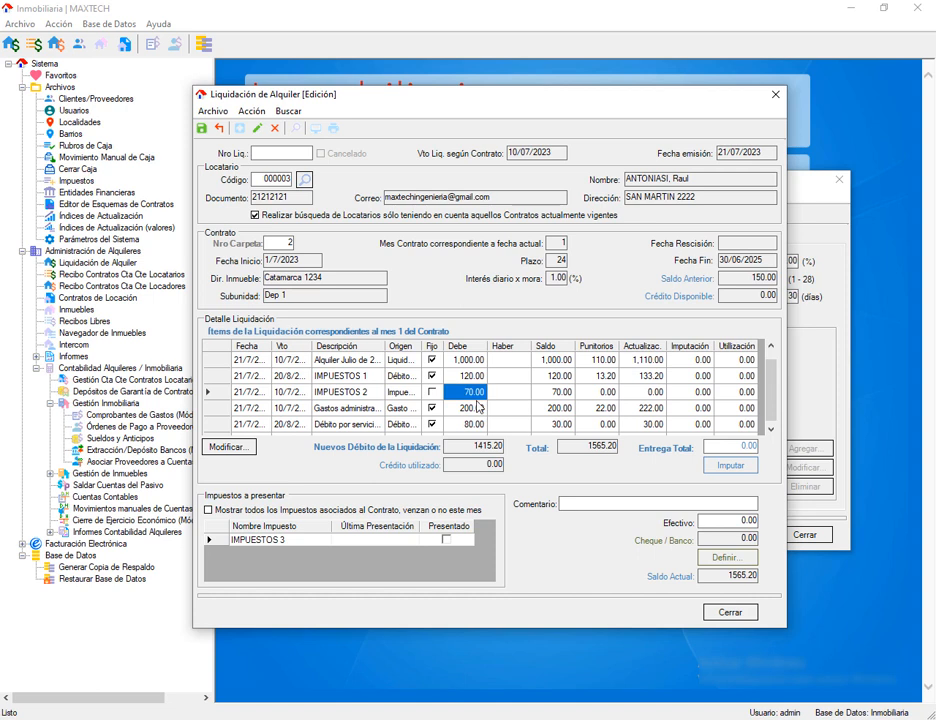
{"action": "scroll", "coordinate": [476, 405], "scroll_direction": "down", "scroll_amount": 1}
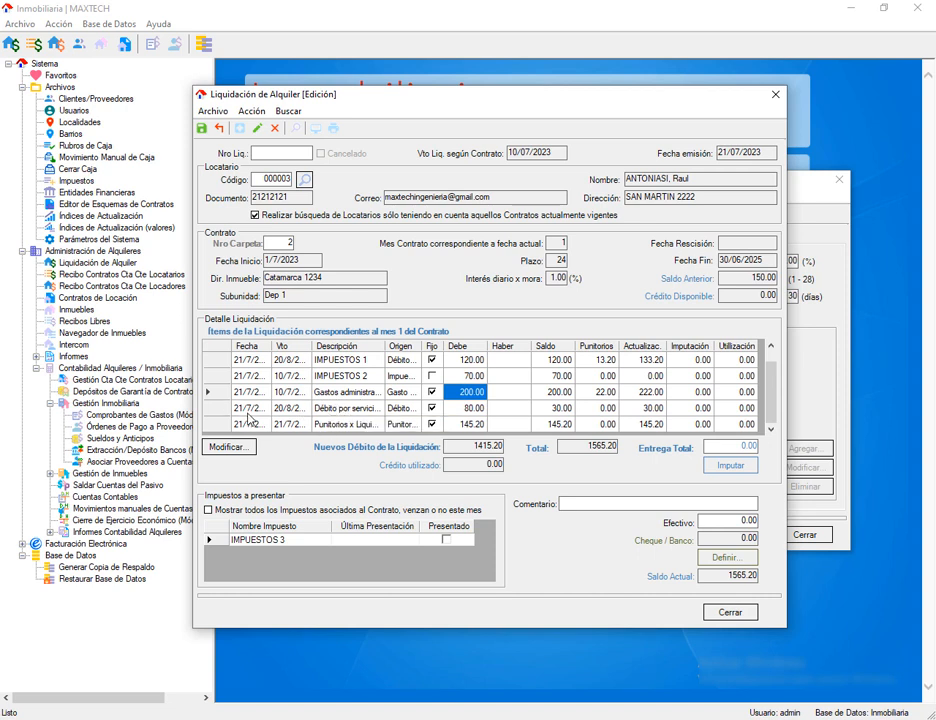
Check the due term for current account debits in the contract's accounting data and return to the settlement.
{"action": "left_click", "coordinate": [826, 305]}
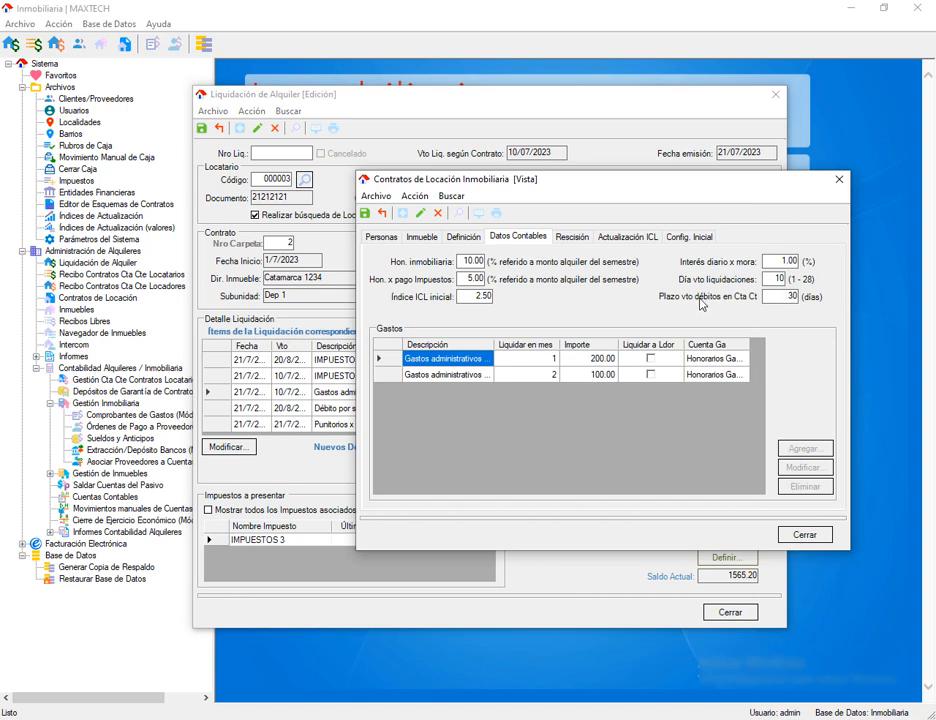
{"action": "left_click", "coordinate": [128, 379]}
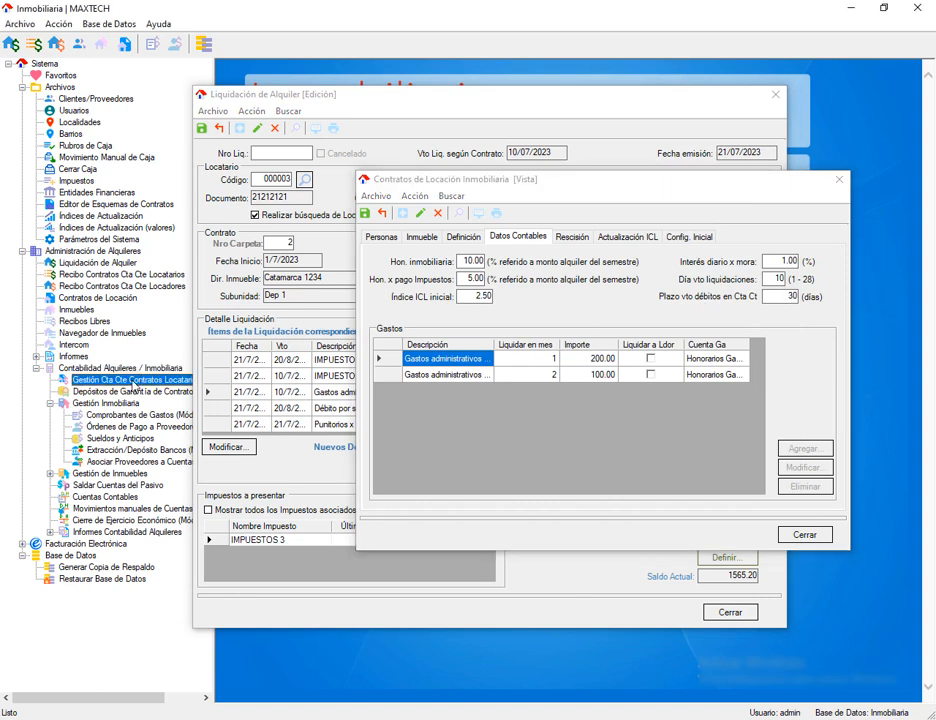
{"action": "left_click", "coordinate": [786, 297]}
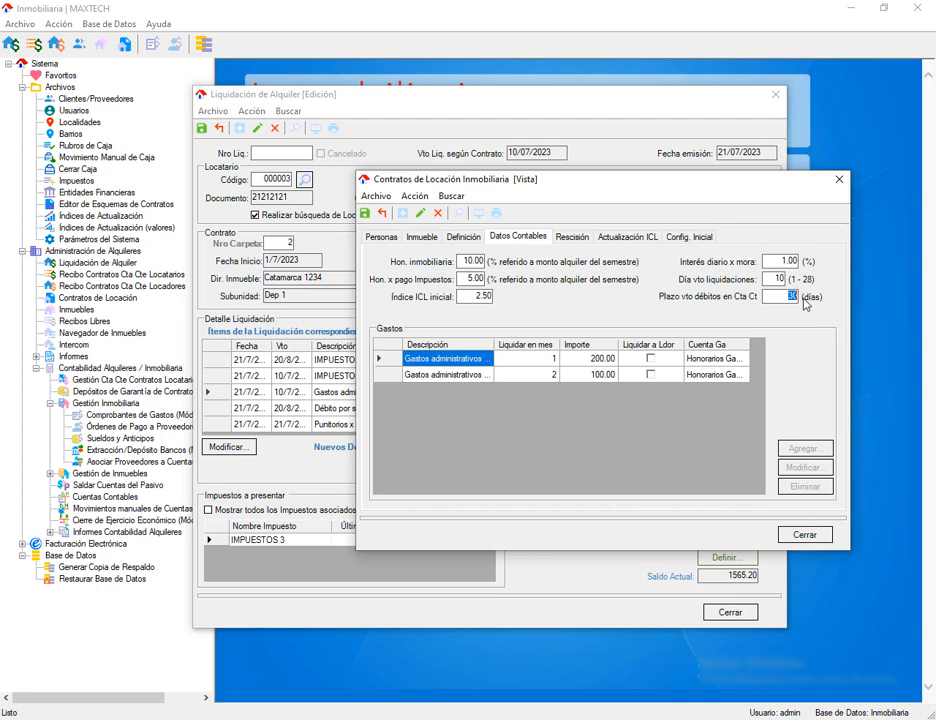
{"action": "left_click", "coordinate": [678, 107]}
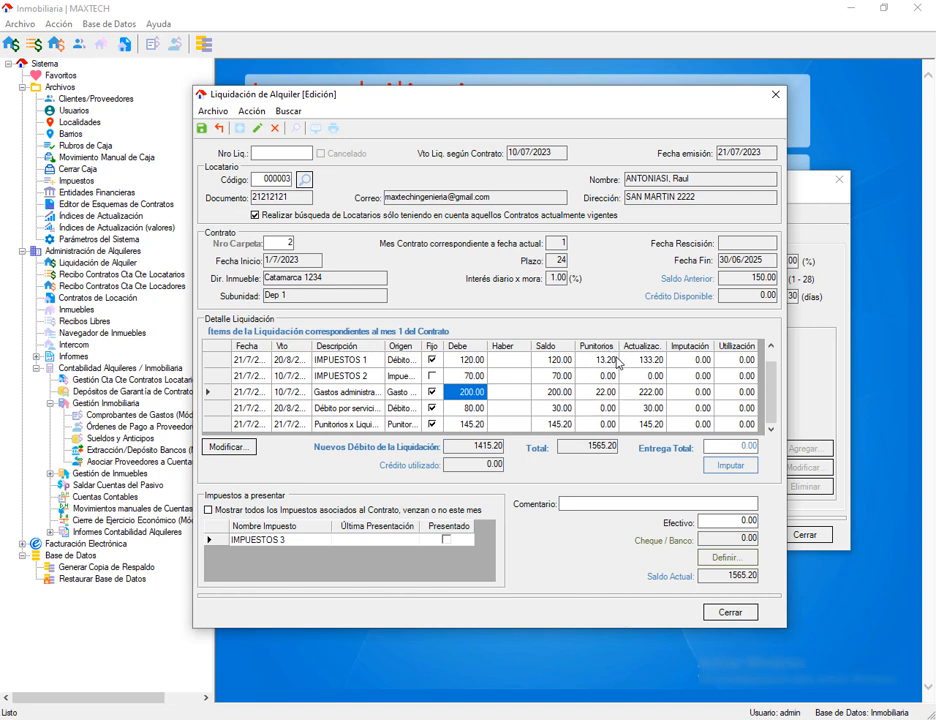
Compare the penalty interest of each settlement item with the balance of the Punitorios x Liquidación item.
{"action": "scroll", "coordinate": [607, 395], "scroll_direction": "up", "scroll_amount": 1}
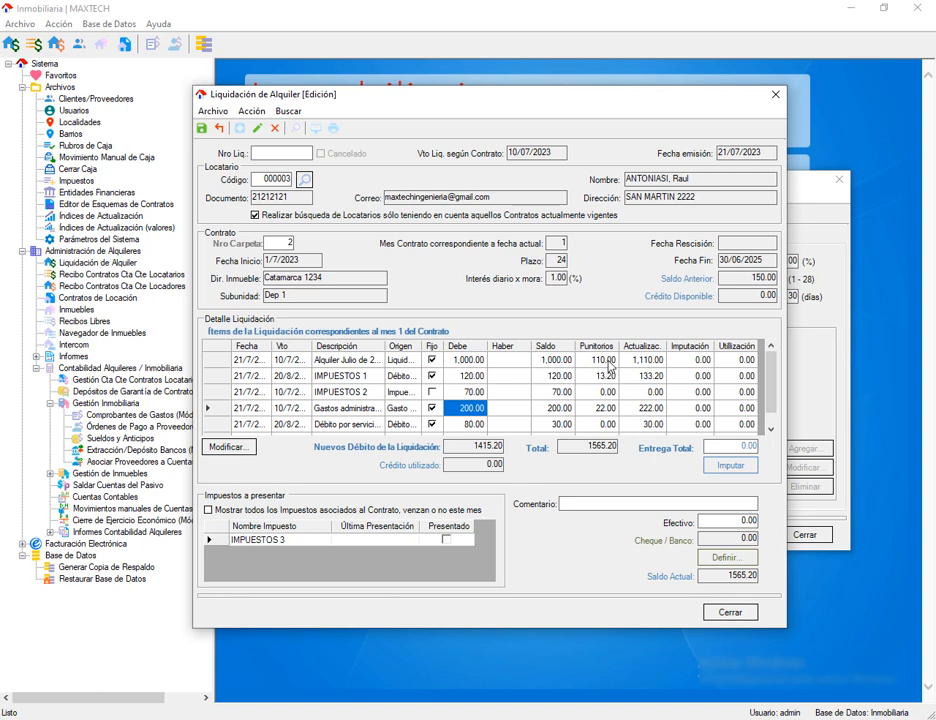
{"action": "left_click", "coordinate": [770, 415]}
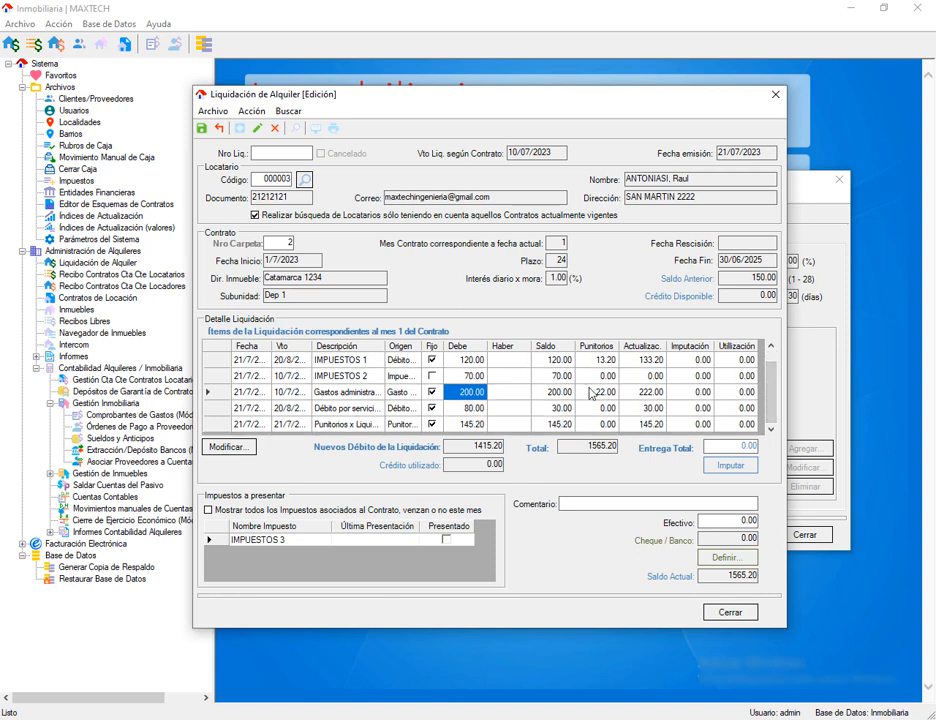
{"action": "left_click", "coordinate": [220, 424]}
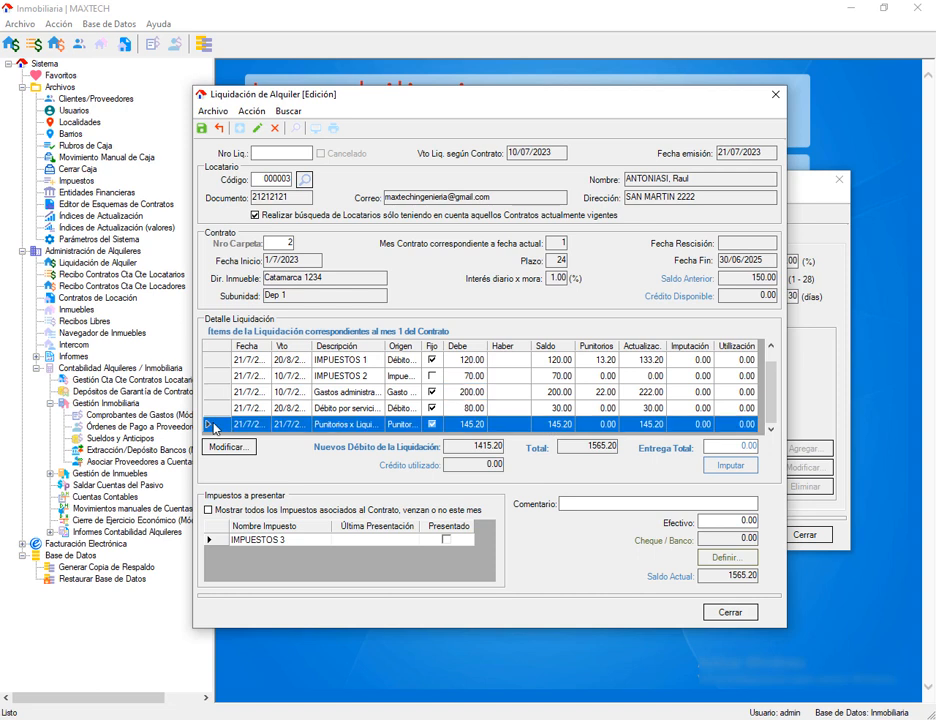
{"action": "left_click", "coordinate": [561, 425]}
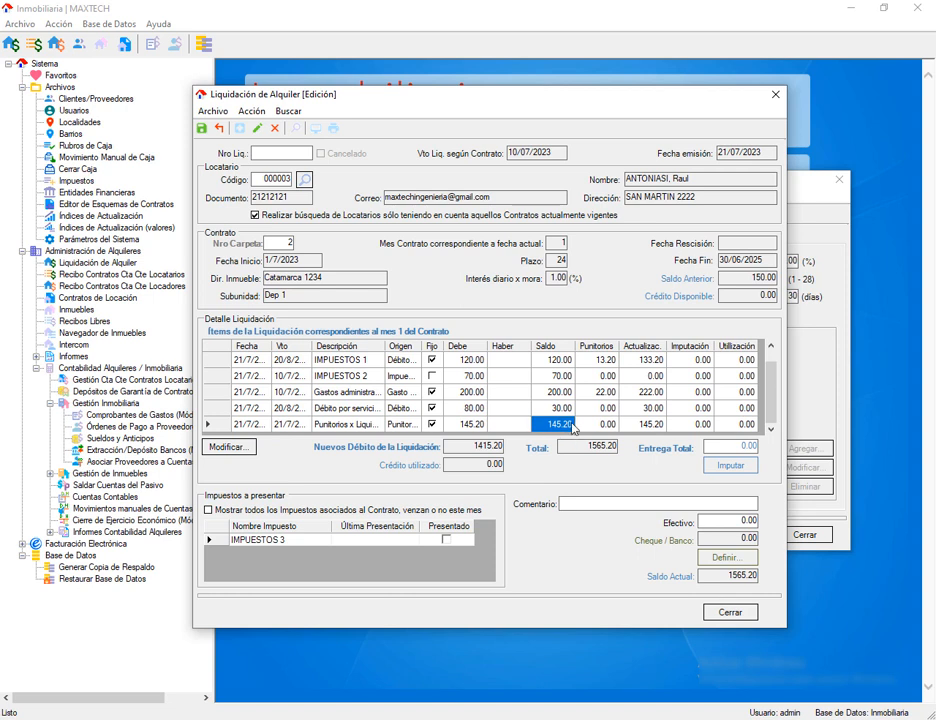
{"action": "left_click", "coordinate": [771, 345]}
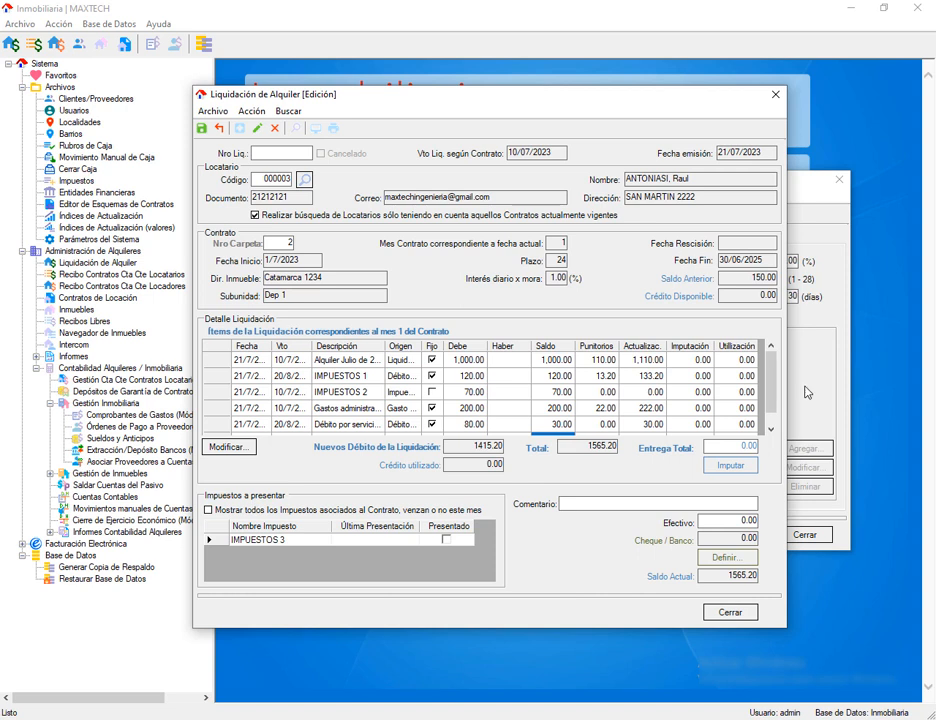
Check the tenant and landlord charge options of IMPUESTOS 3 in the contract and compare with the settlement's taxes to present.
{"action": "left_click", "coordinate": [463, 236]}
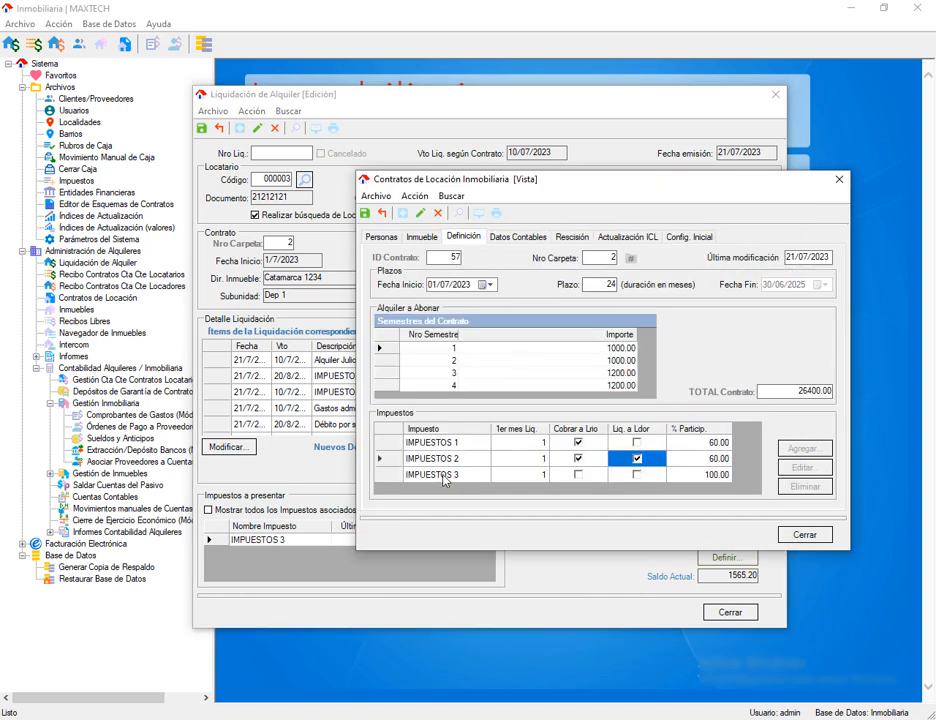
{"action": "left_click", "coordinate": [443, 478]}
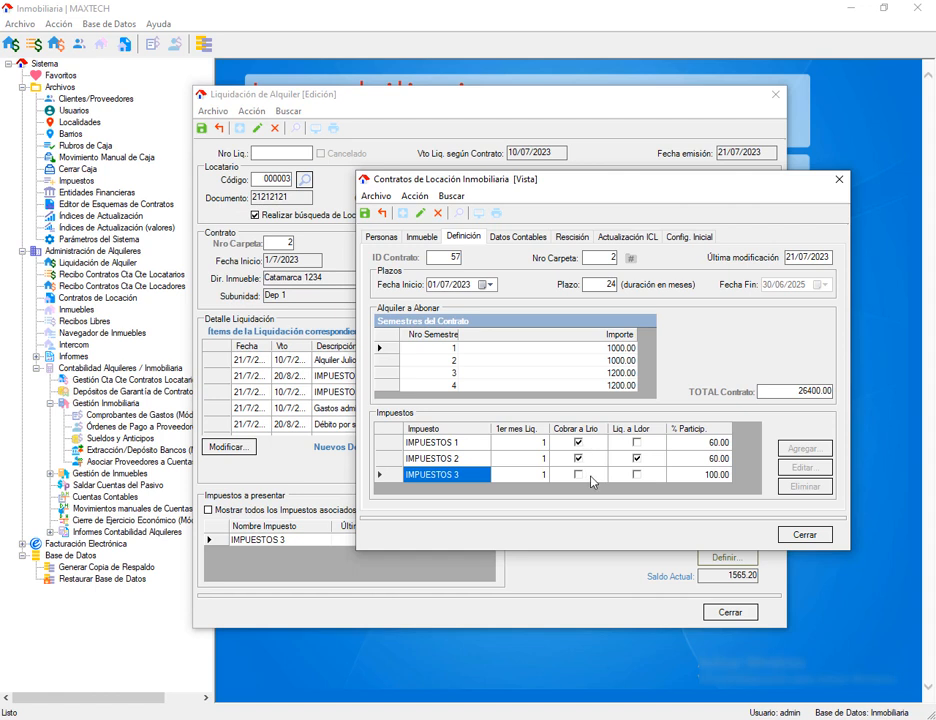
{"action": "left_click", "coordinate": [228, 350]}
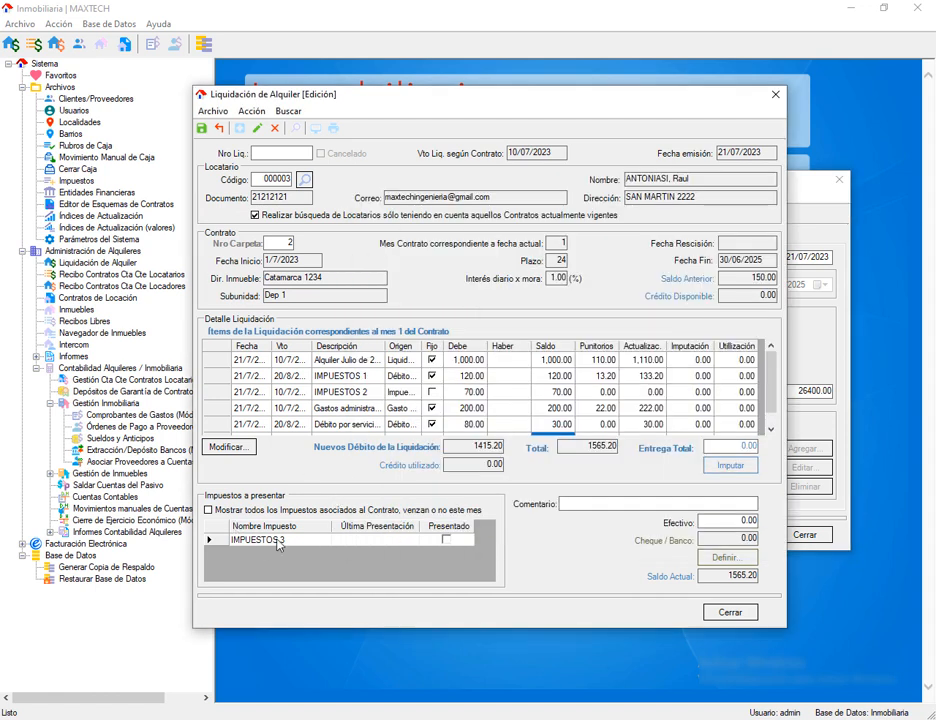
Mark IMPUESTOS 3 as presented in the settlement's taxes to present.
{"action": "left_click", "coordinate": [447, 541]}
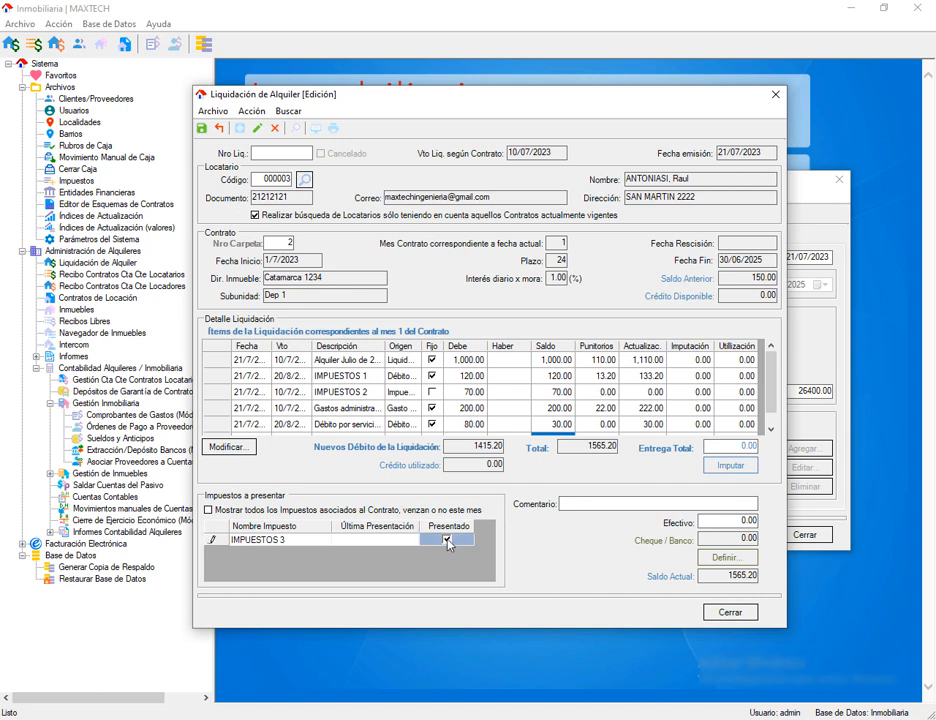
Enter a total delivery of 1000.00 and allocate it to the settlement items.
{"action": "left_click", "coordinate": [740, 447]}
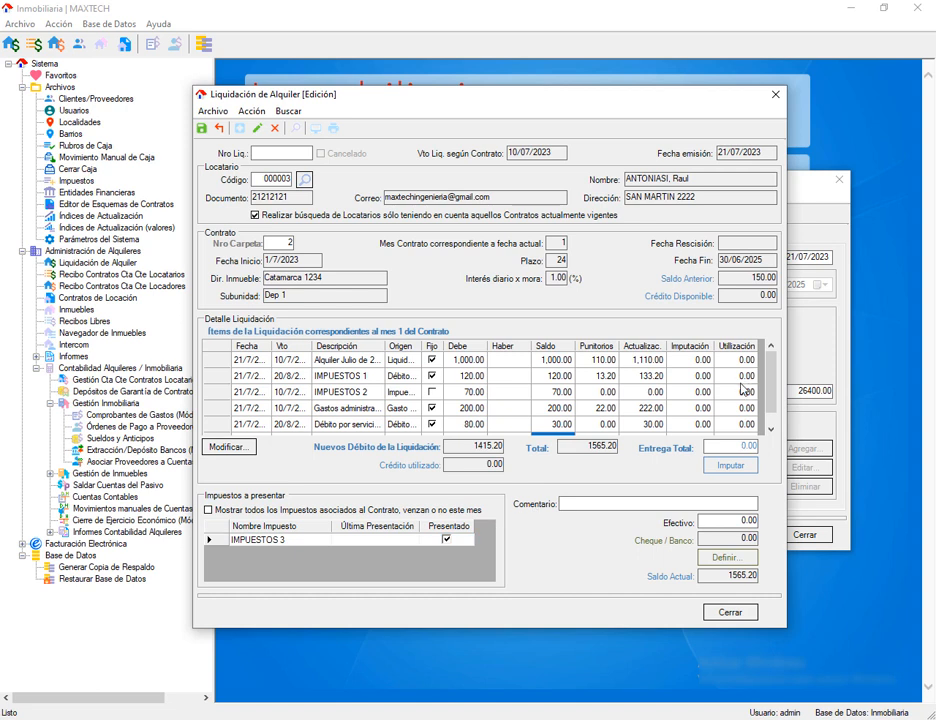
{"action": "left_click", "coordinate": [769, 429]}
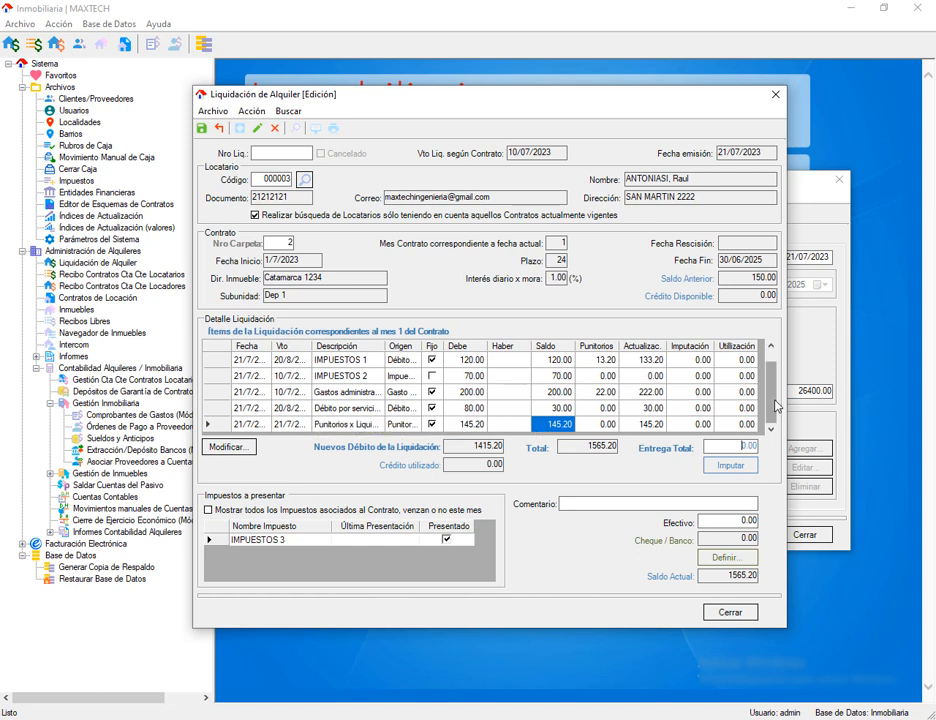
{"action": "scroll", "coordinate": [541, 365], "scroll_direction": "up", "scroll_amount": 1}
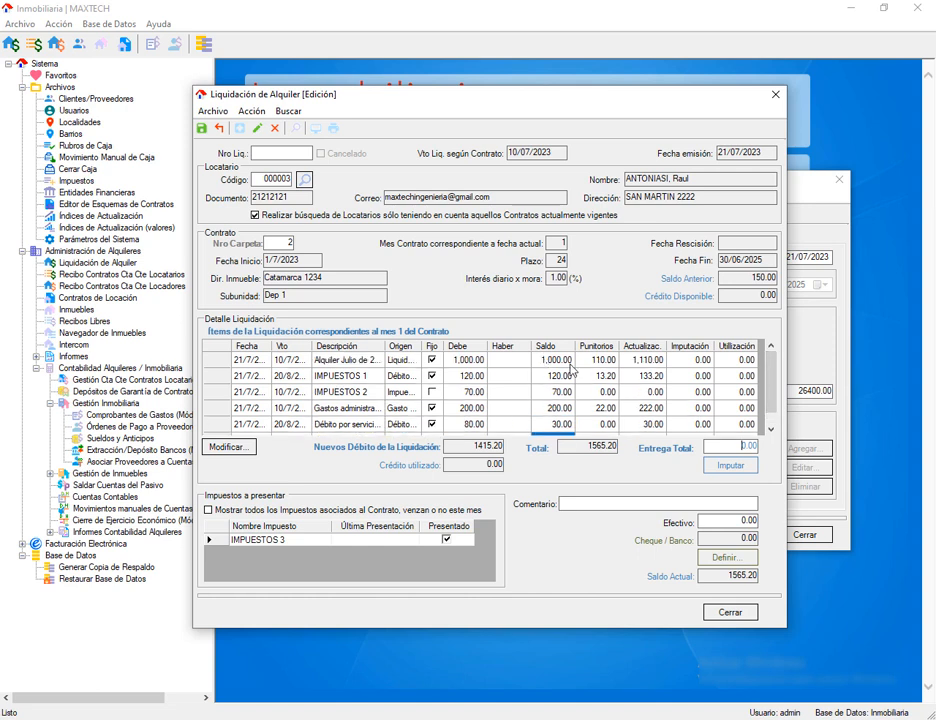
{"action": "scroll", "coordinate": [572, 378], "scroll_direction": "down", "scroll_amount": 1}
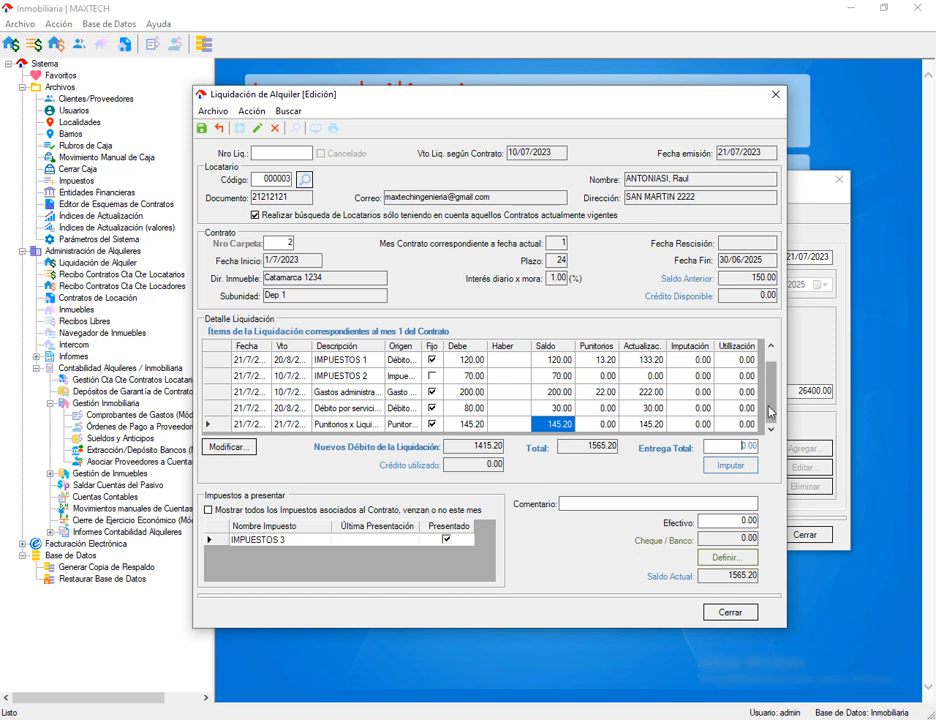
{"action": "scroll", "coordinate": [549, 364], "scroll_direction": "up", "scroll_amount": 1}
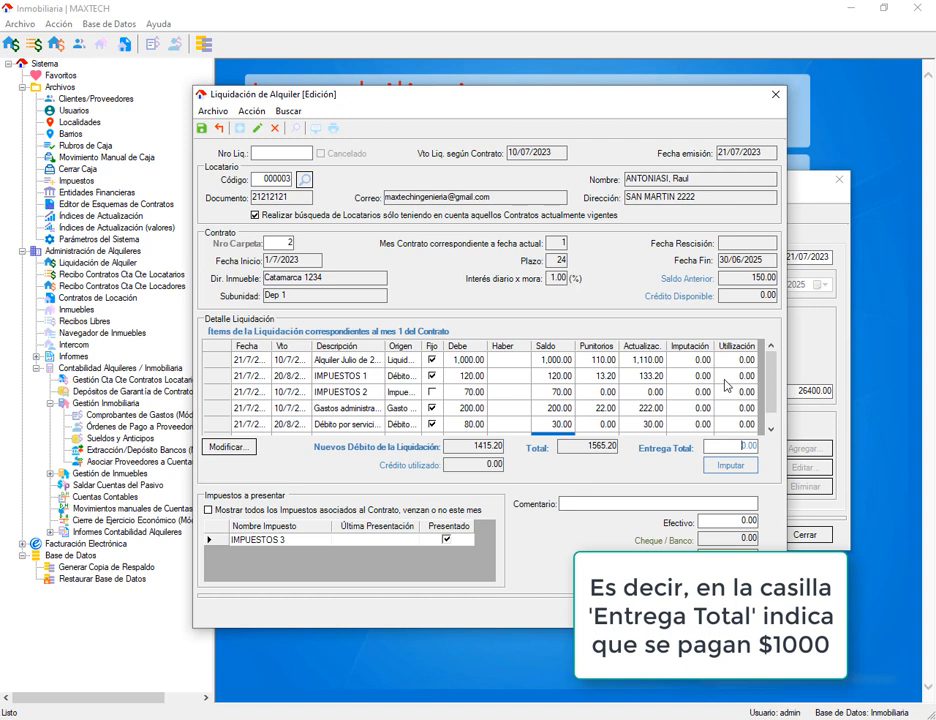
{"action": "scroll", "coordinate": [550, 400], "scroll_direction": "down", "scroll_amount": 1}
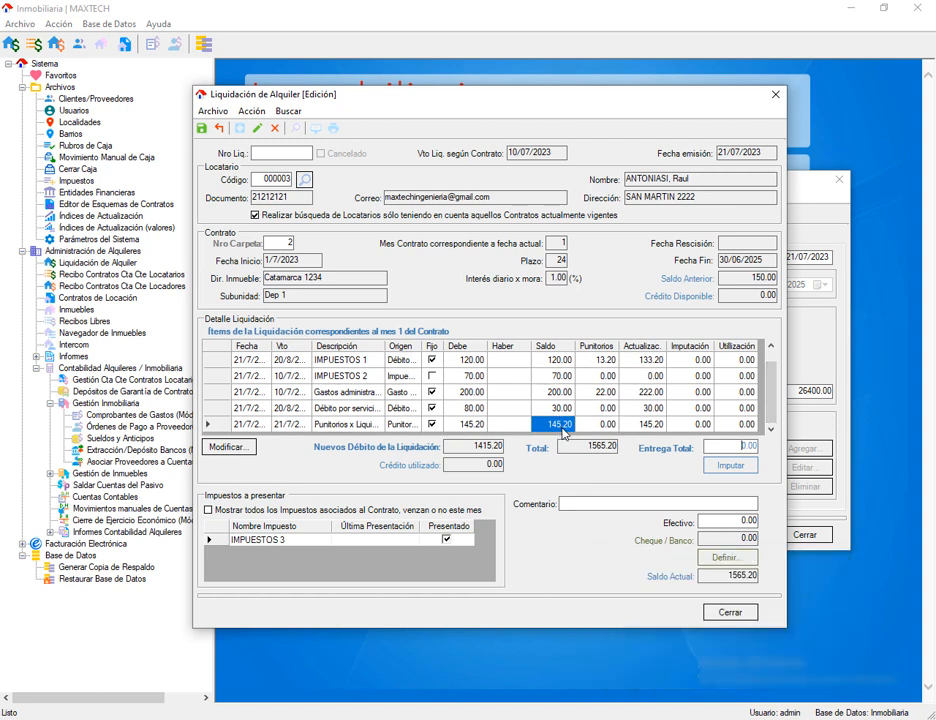
{"action": "scroll", "coordinate": [563, 432], "scroll_direction": "up", "scroll_amount": 1}
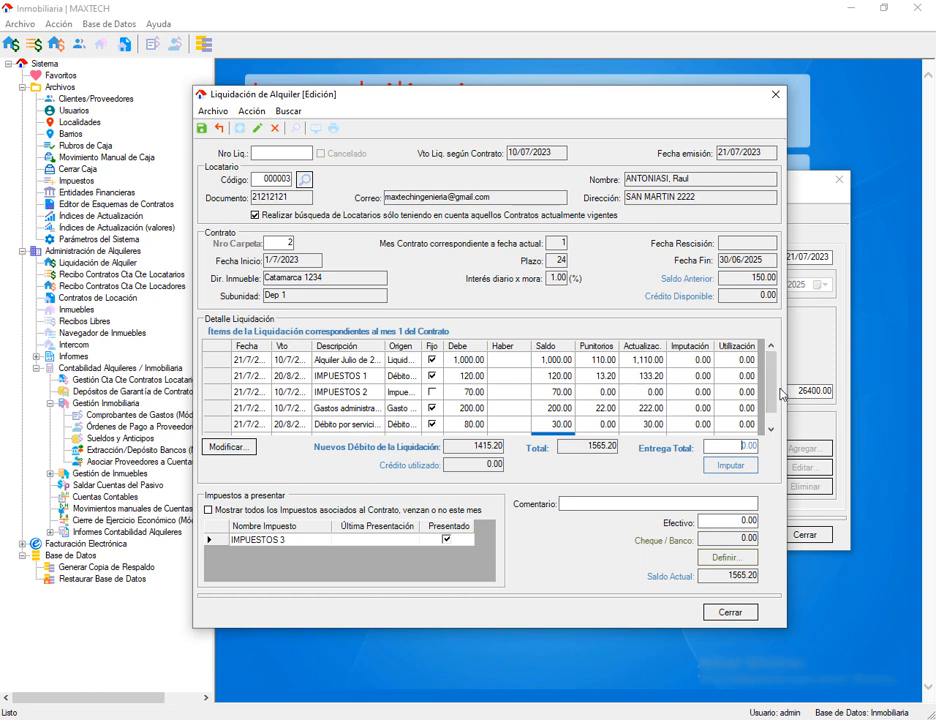
{"action": "scroll", "coordinate": [562, 420], "scroll_direction": "down", "scroll_amount": 1}
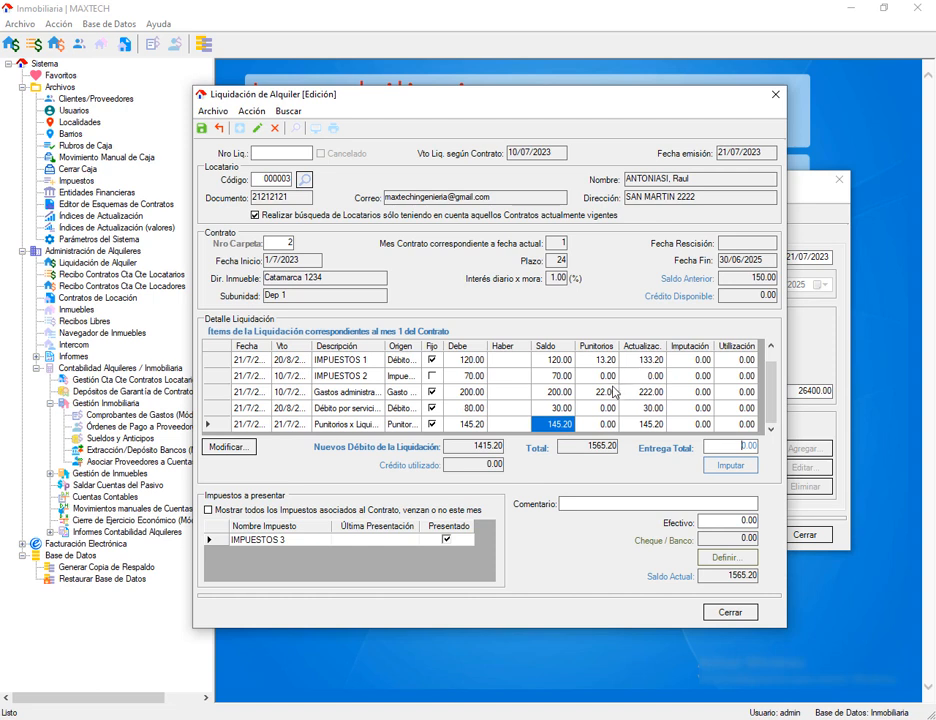
{"action": "scroll", "coordinate": [614, 392], "scroll_direction": "up", "scroll_amount": 1}
{"action": "scroll", "coordinate": [570, 410], "scroll_direction": "down", "scroll_amount": 1}
{"action": "left_click", "coordinate": [731, 466]}
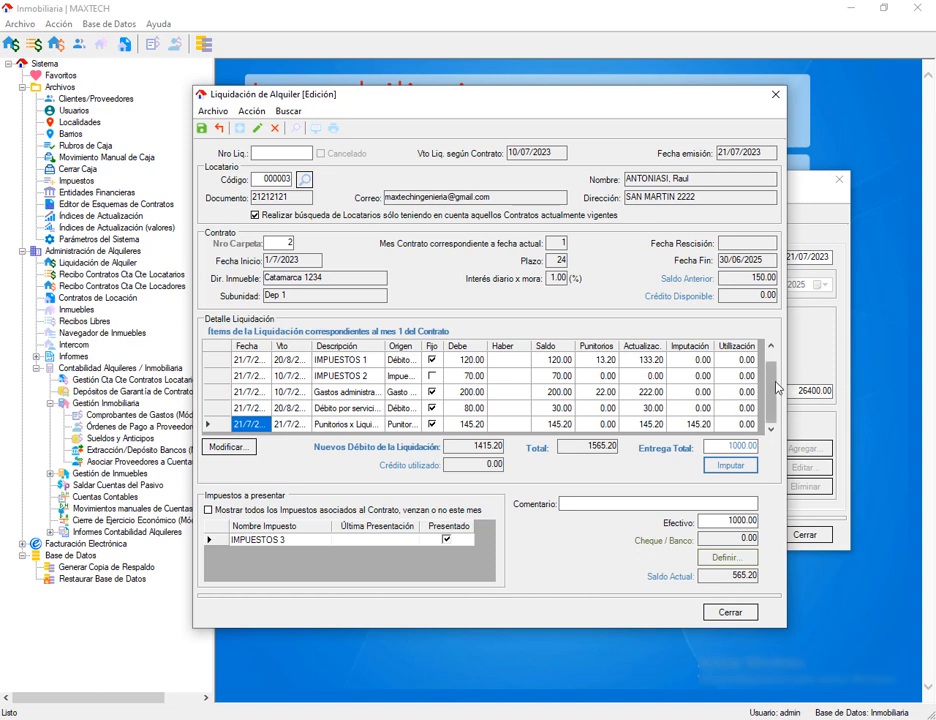
Review how the payment is allocated between the July rent, the taxes and the Punitorios x Liquidación item.
{"action": "scroll", "coordinate": [700, 368], "scroll_direction": "up", "scroll_amount": 1}
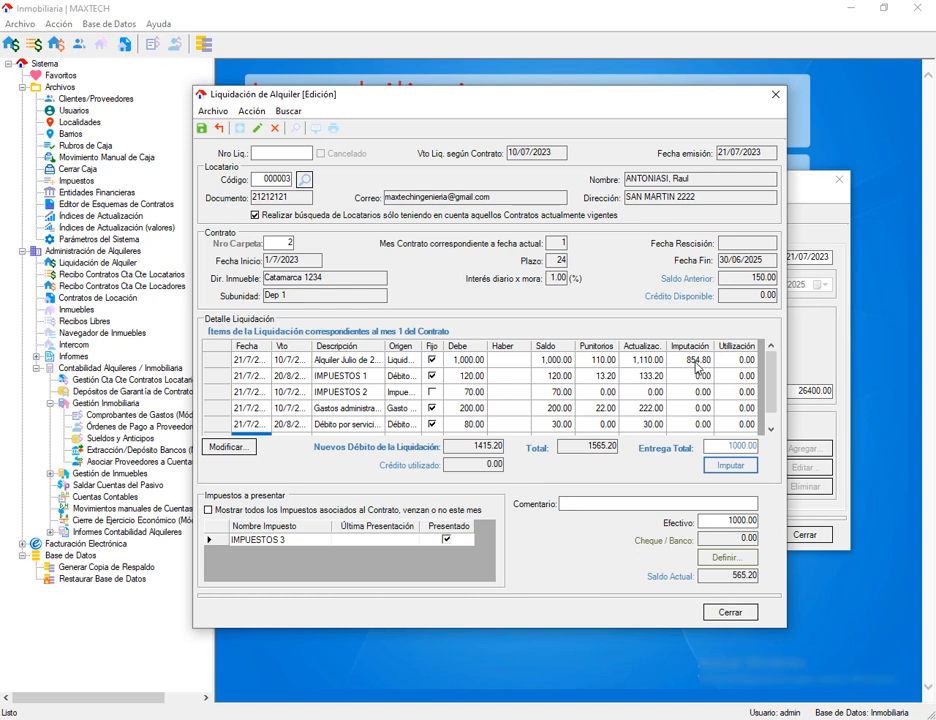
{"action": "scroll", "coordinate": [769, 398], "scroll_direction": "down", "scroll_amount": 1}
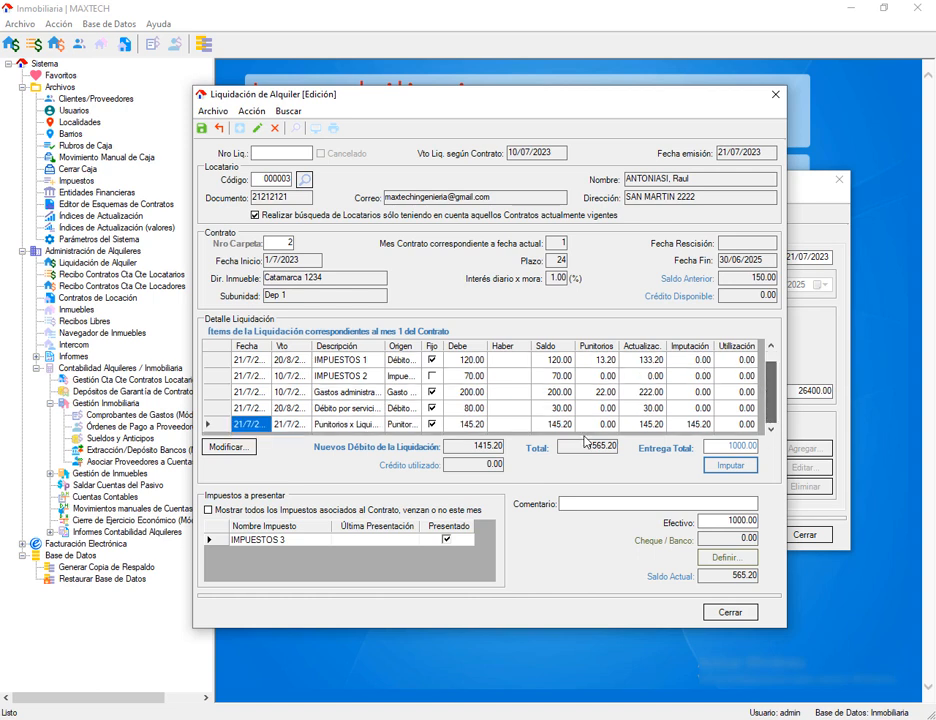
{"action": "scroll", "coordinate": [768, 385], "scroll_direction": "up", "scroll_amount": 1}
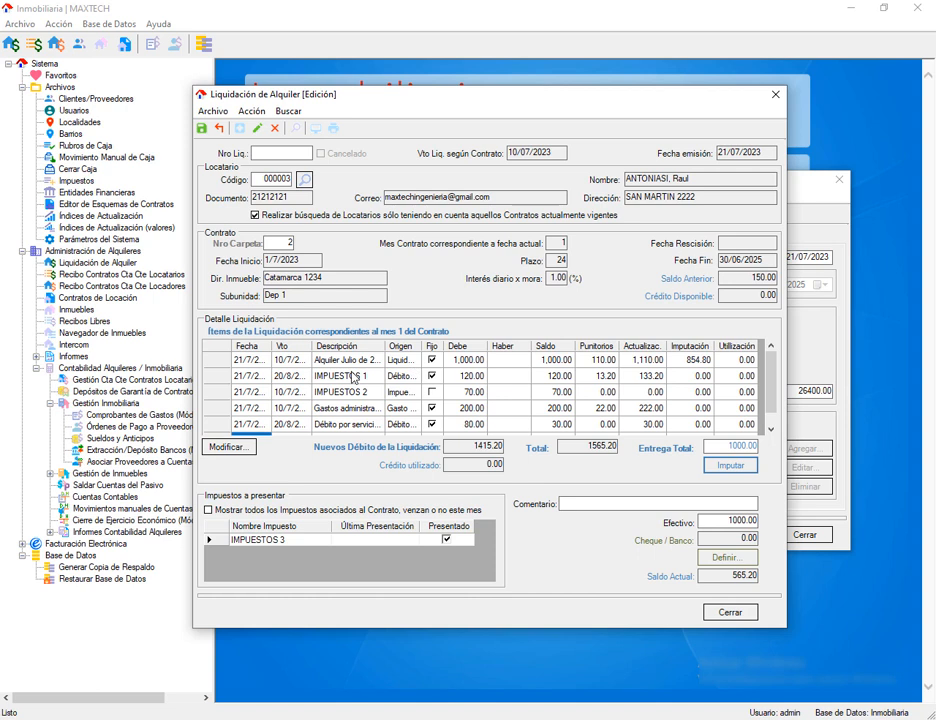
Set the total delivery to 1200.00, allocate it to the settlement items and check the resulting allocation.
{"action": "left_click", "coordinate": [732, 447]}
{"action": "type", "text": "12"}
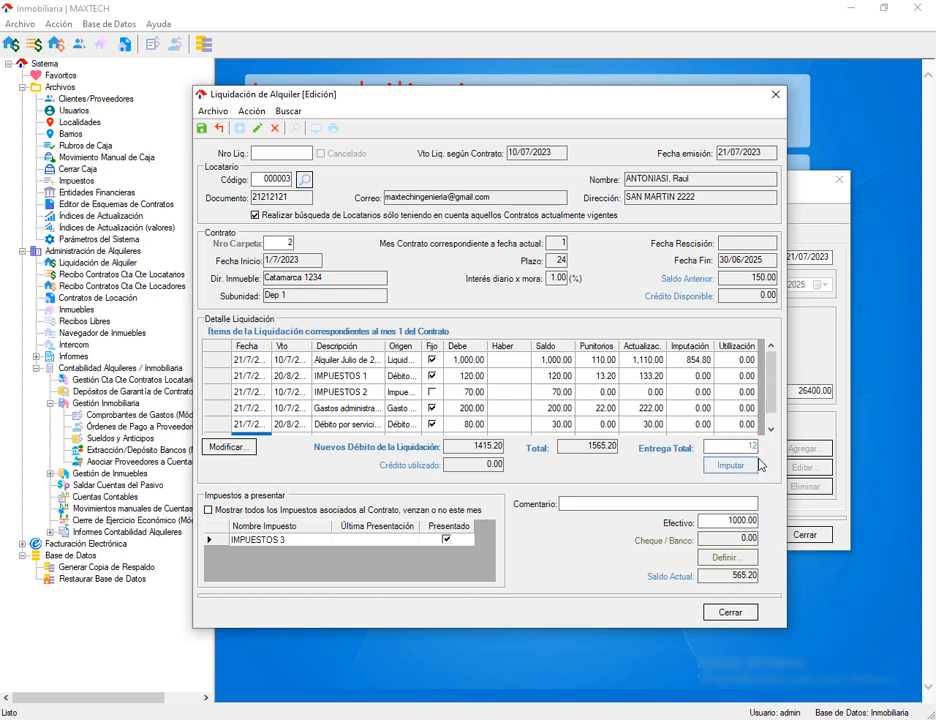
{"action": "left_click", "coordinate": [755, 465]}
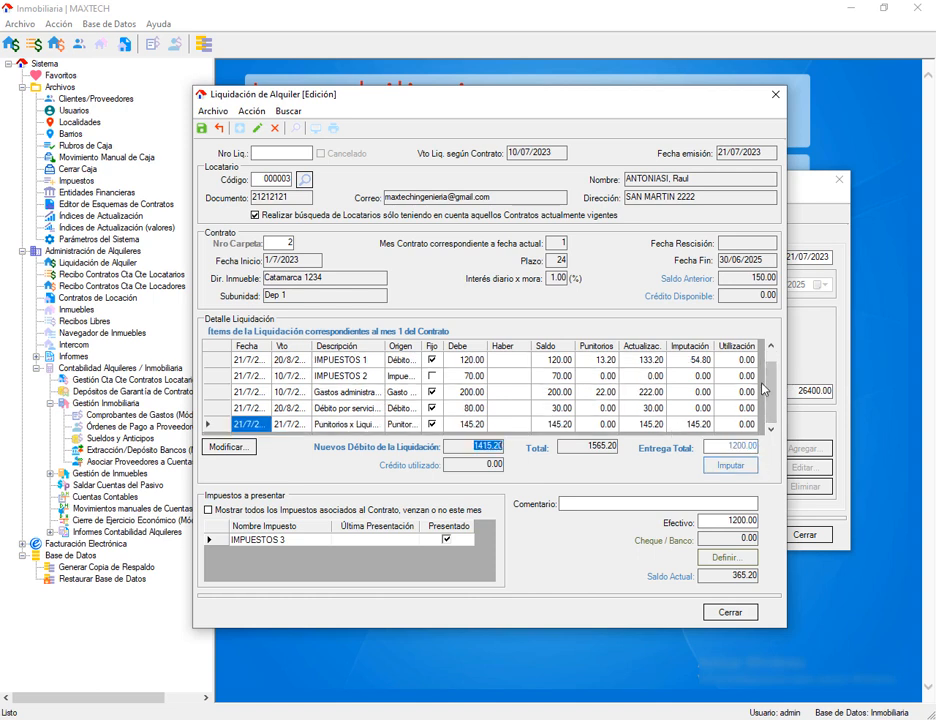
{"action": "scroll", "coordinate": [705, 370], "scroll_direction": "up", "scroll_amount": 1}
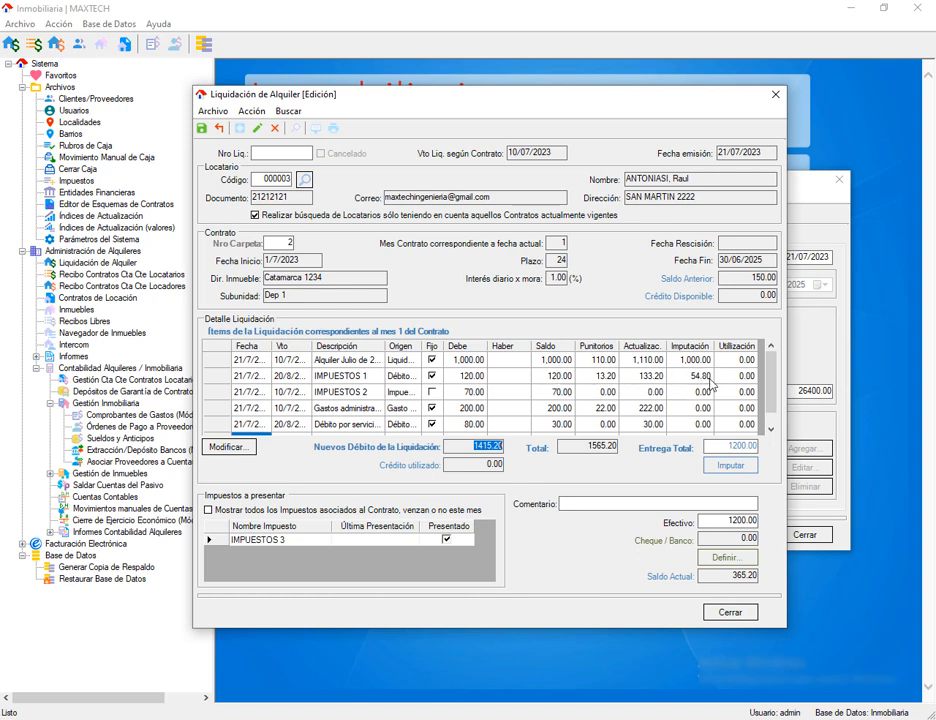
{"action": "scroll", "coordinate": [711, 390], "scroll_direction": "down", "scroll_amount": 1}
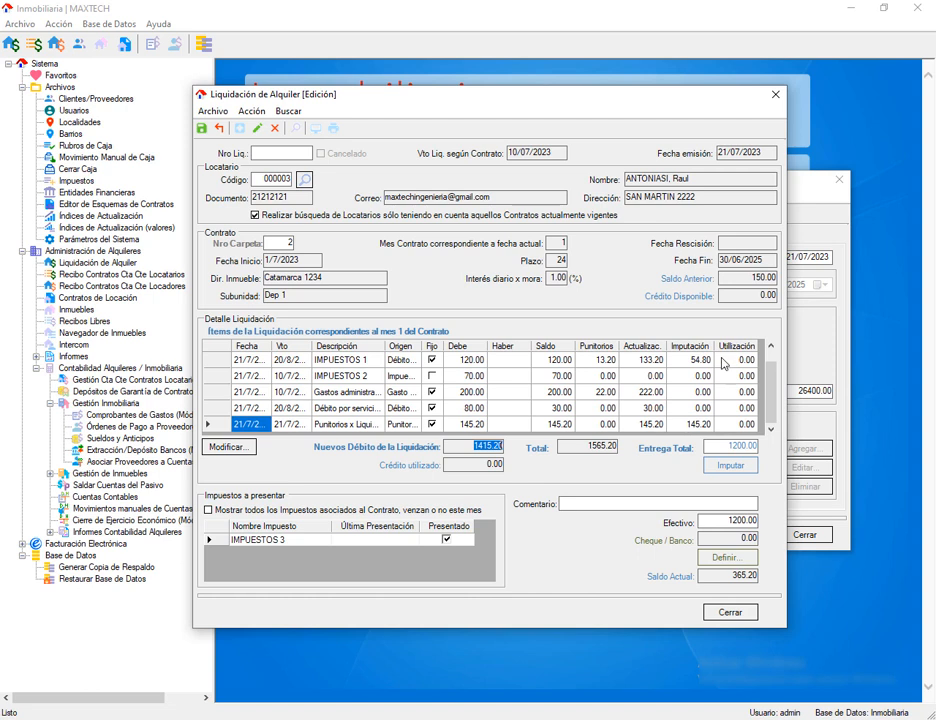
Enter "Abona resto a fin de mes" as the settlement's comment.
{"action": "left_click", "coordinate": [706, 500]}
{"action": "type", "text": "Abona resto a fin de mes"}
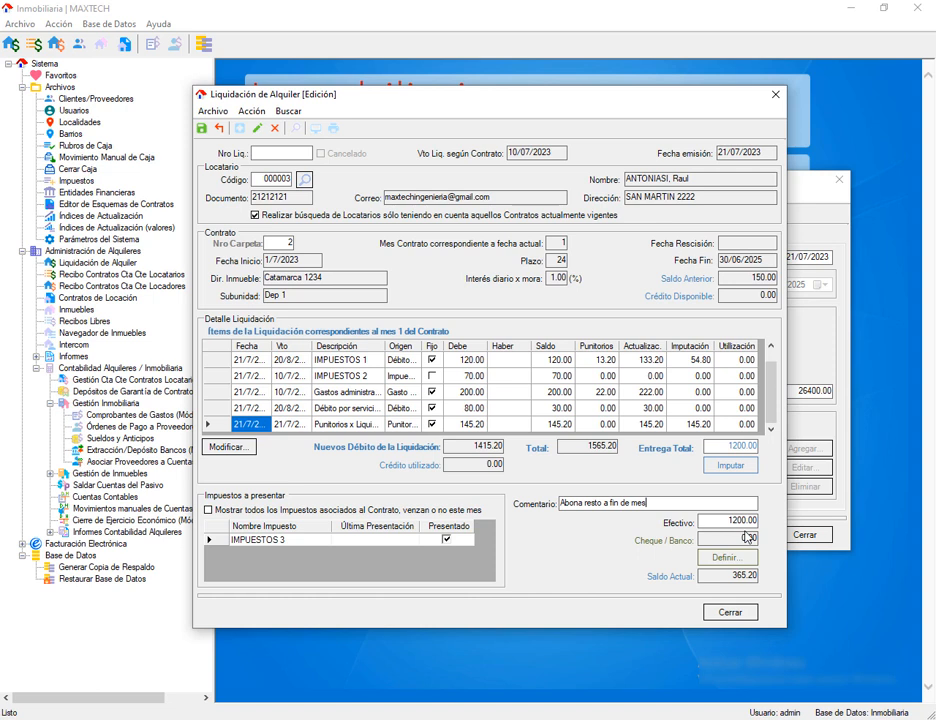
Define a 900.00 bank payment to Banco Santa Fe Cta Cte with number 123 and description "Pago alquiler x transf".
{"action": "left_click", "coordinate": [728, 560]}
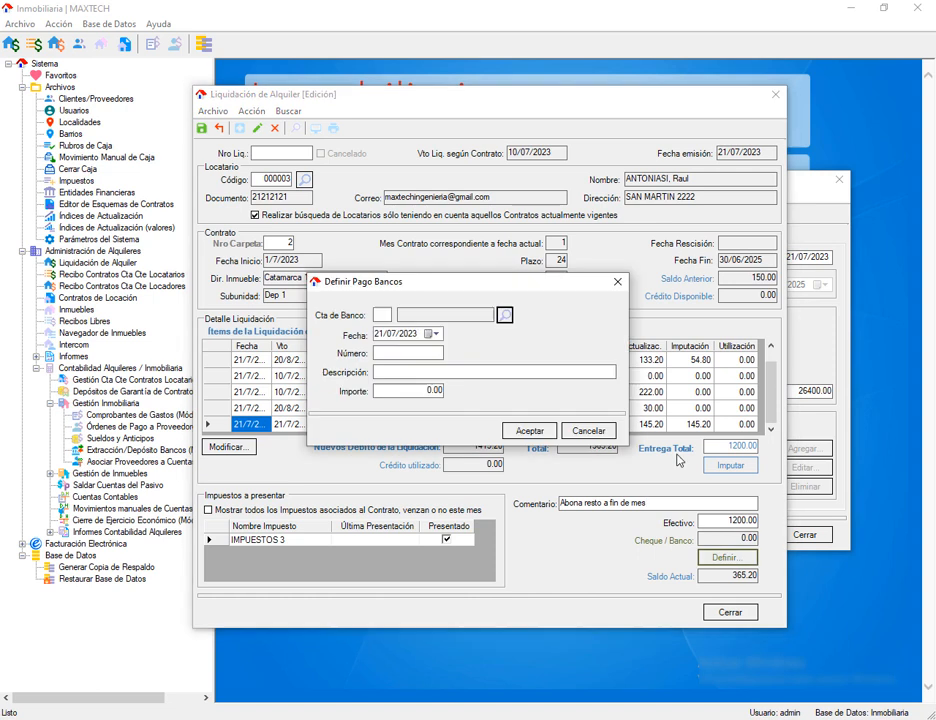
{"action": "left_click", "coordinate": [505, 316]}
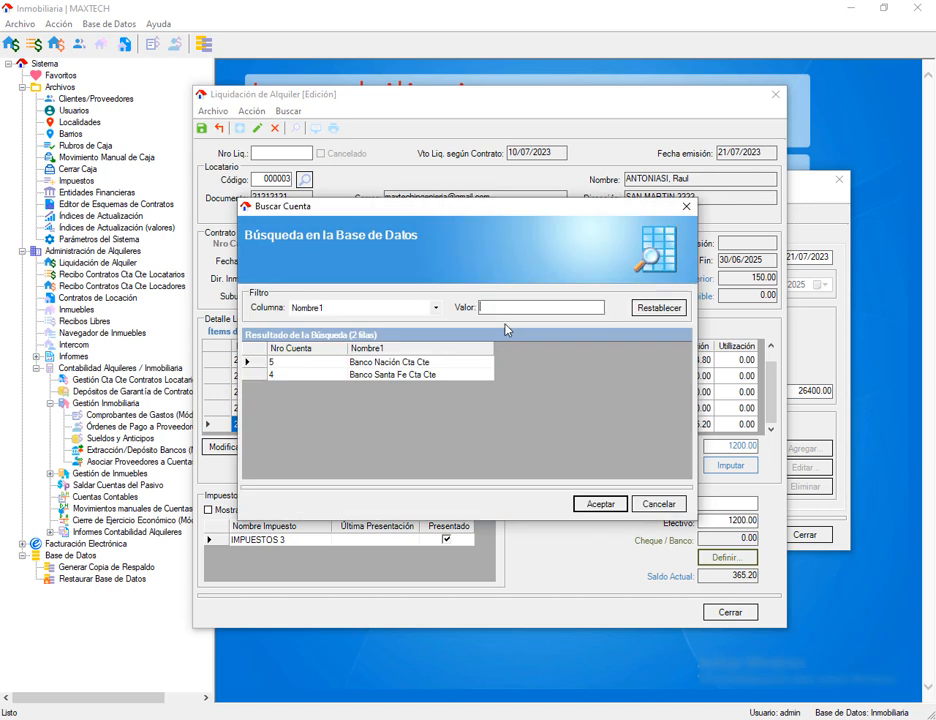
{"action": "left_click", "coordinate": [400, 378]}
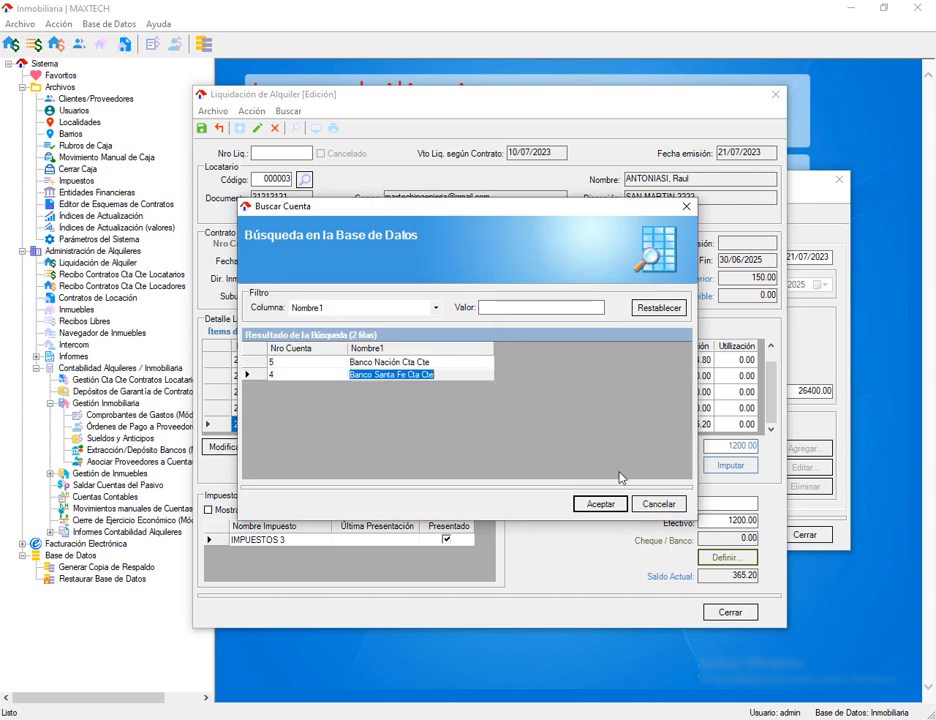
{"action": "left_click", "coordinate": [601, 504]}
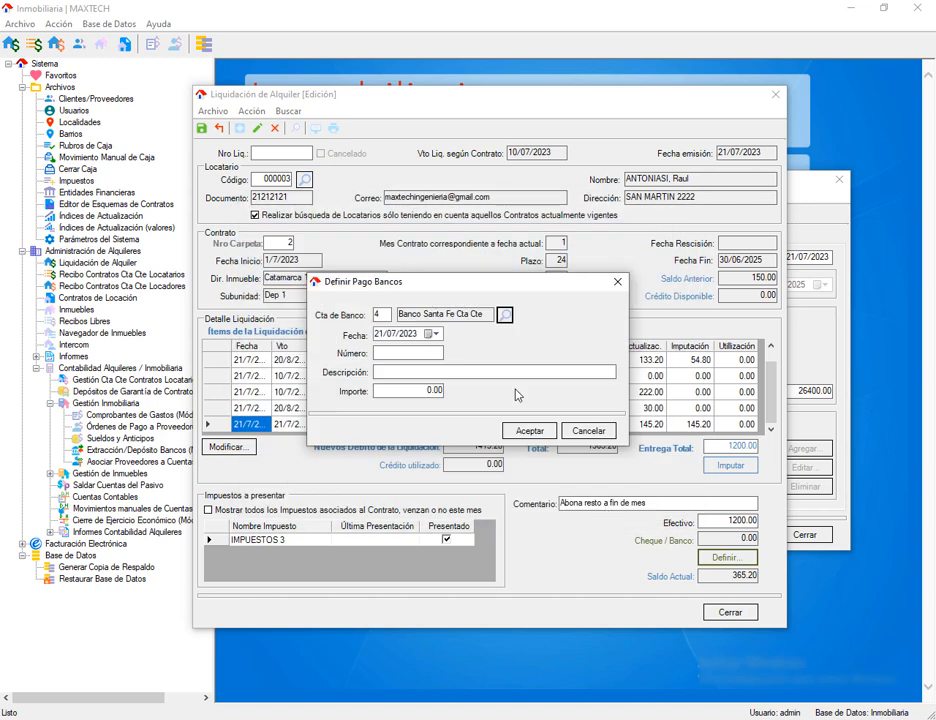
{"action": "left_click", "coordinate": [400, 352]}
{"action": "type", "text": "123"}
{"action": "key", "text": "Tab"}
{"action": "type", "text": "Pago alquiler x transf"}
{"action": "key", "text": "Tab"}
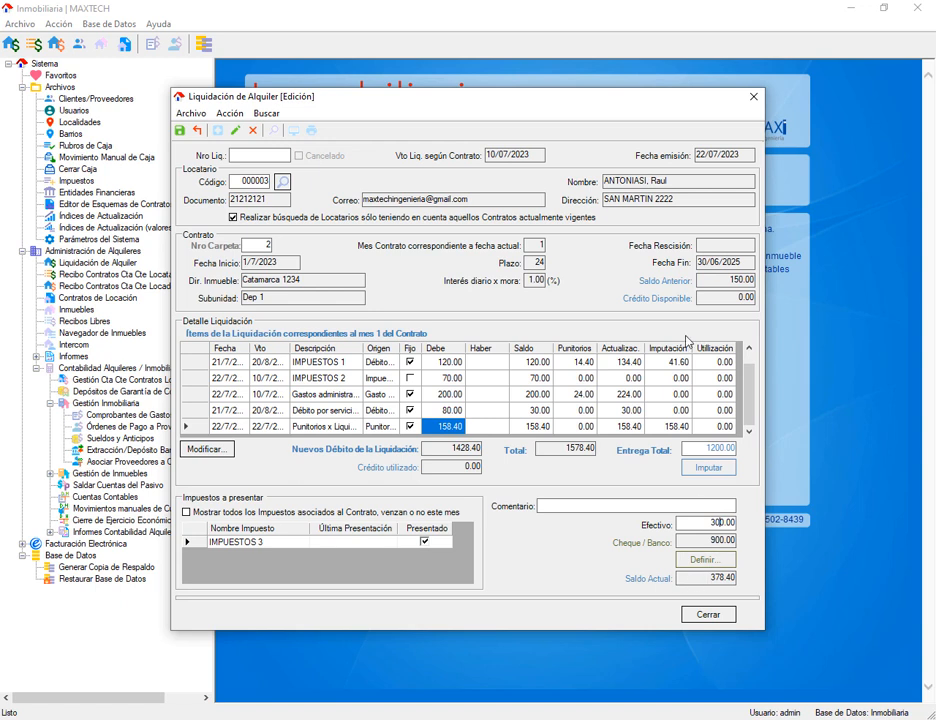
Check the total against the amount delivered, save the partially paid settlement and generate its receipt for 1200.00.
{"action": "double_click", "coordinate": [563, 447]}
{"action": "double_click", "coordinate": [730, 448]}
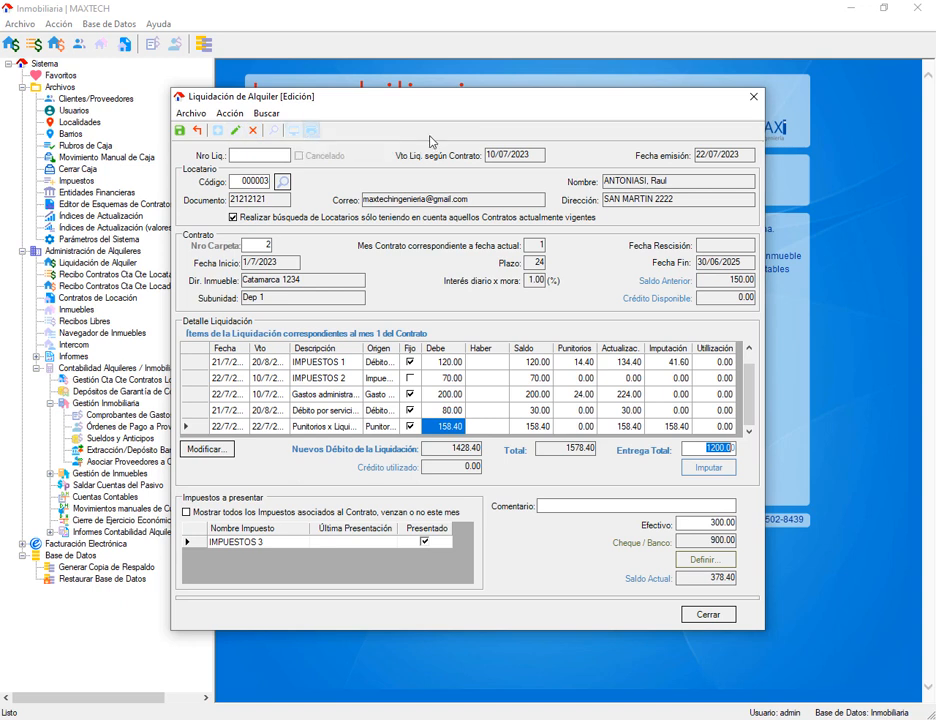
{"action": "left_click", "coordinate": [295, 131]}
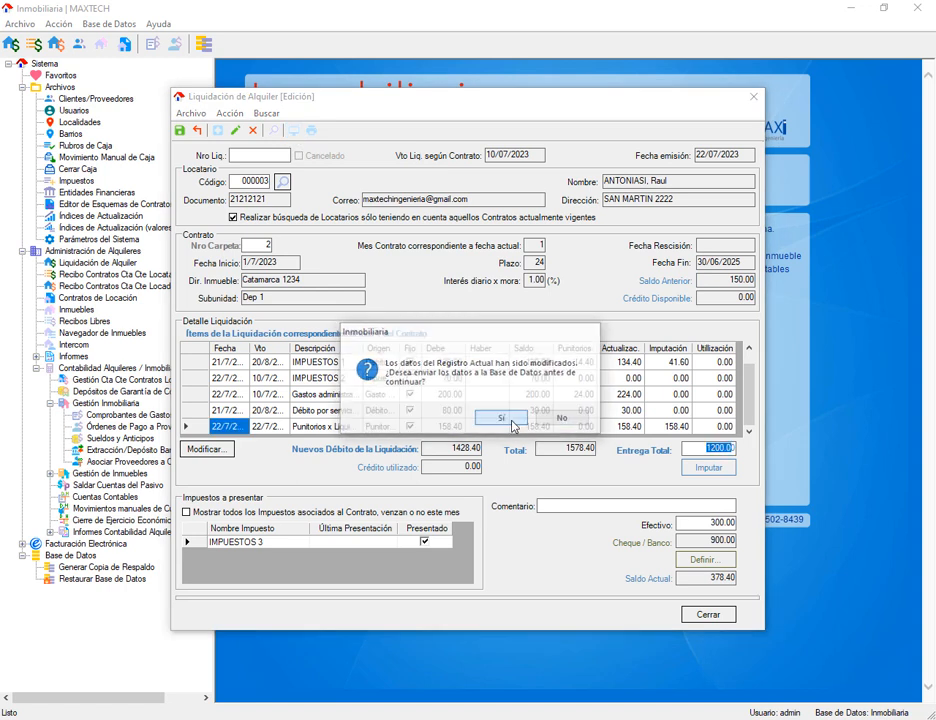
{"action": "left_click", "coordinate": [513, 424]}
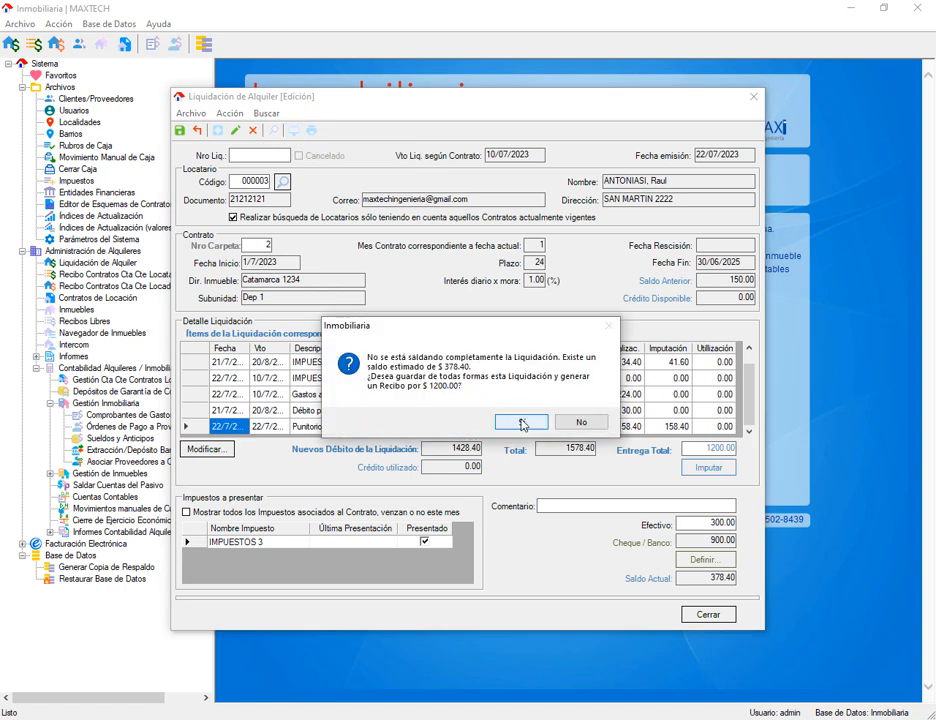
{"action": "left_click", "coordinate": [521, 422]}
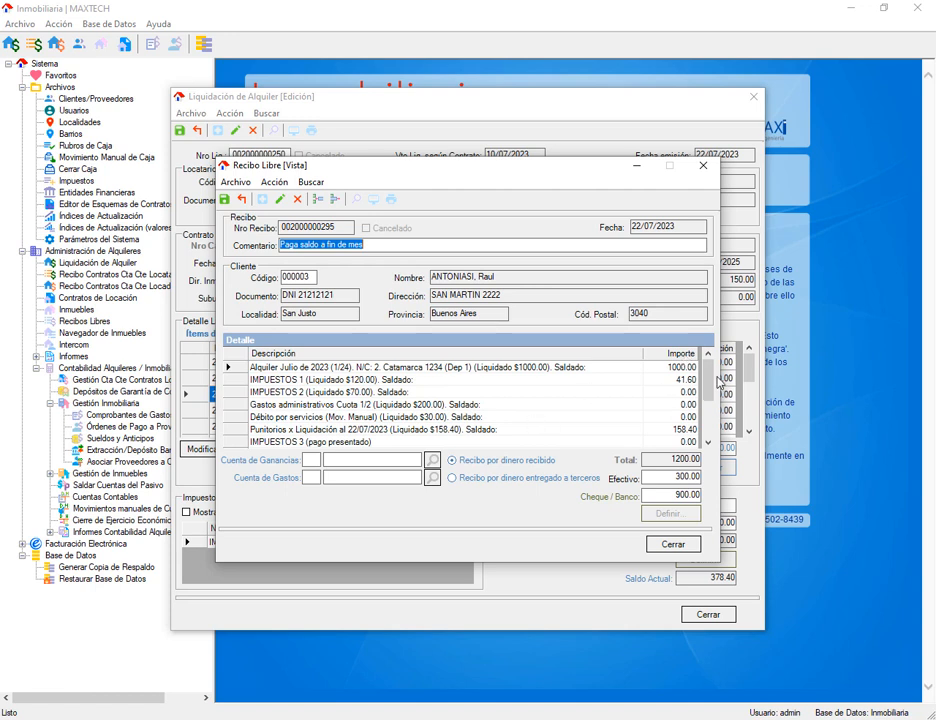
Review the receipt's detail lines and account status, and preview the printable receipt and settlement reports at full size.
{"action": "scroll", "coordinate": [316, 410], "scroll_direction": "down", "scroll_amount": 3}
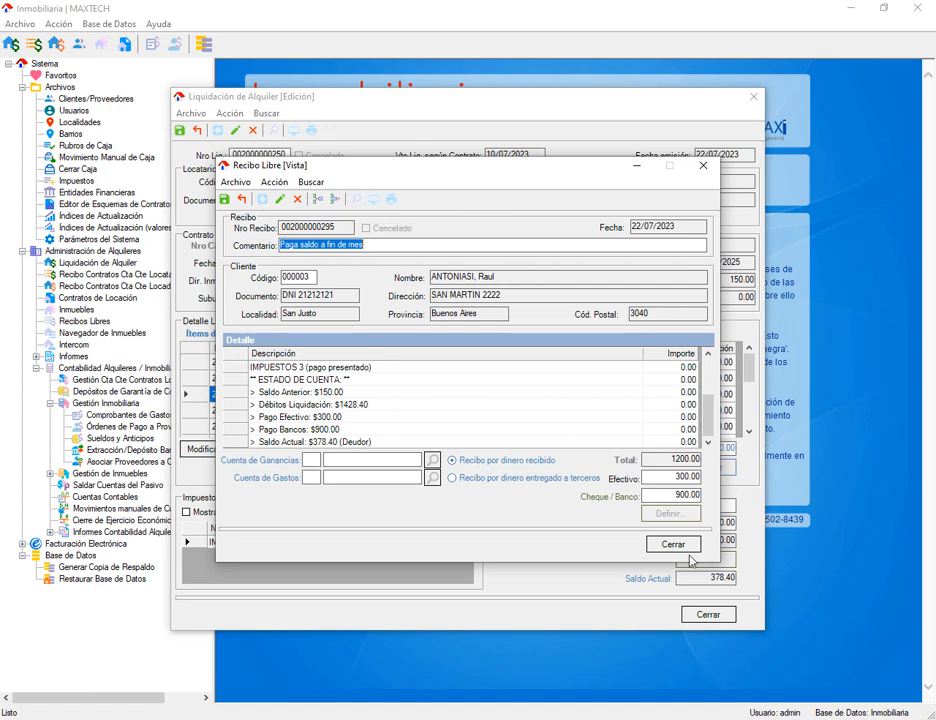
{"action": "left_click", "coordinate": [375, 204]}
{"action": "left_click", "coordinate": [702, 159]}
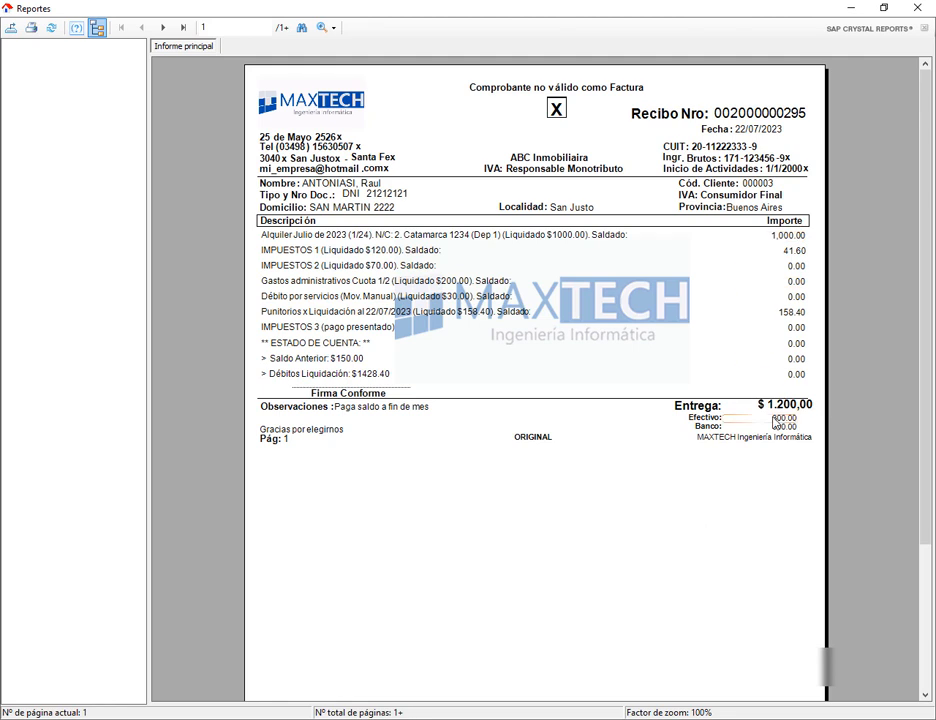
{"action": "left_click", "coordinate": [916, 7]}
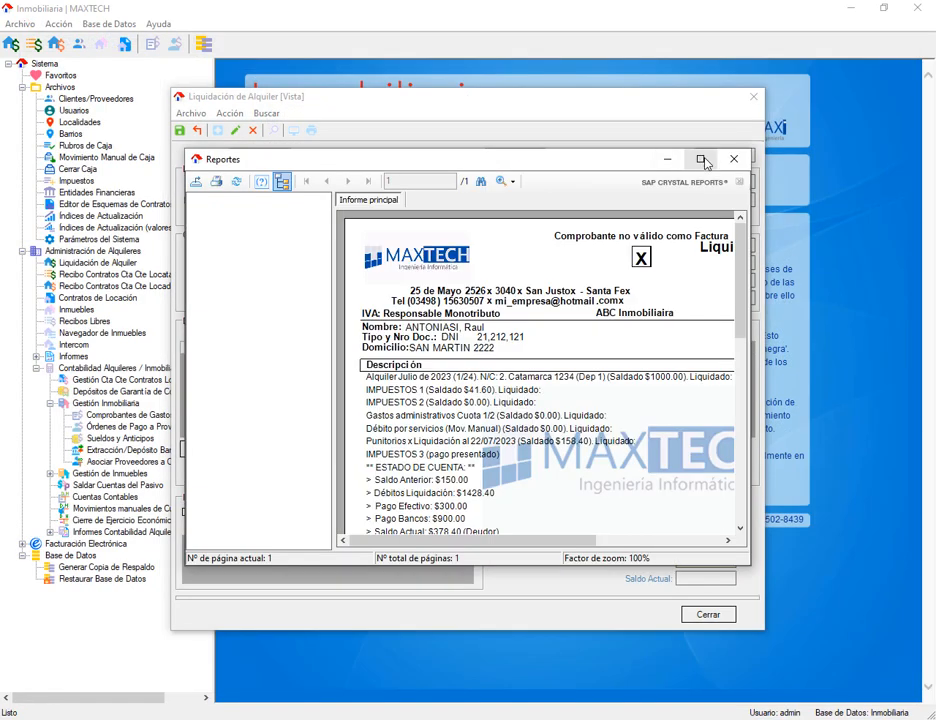
{"action": "left_click", "coordinate": [701, 160]}
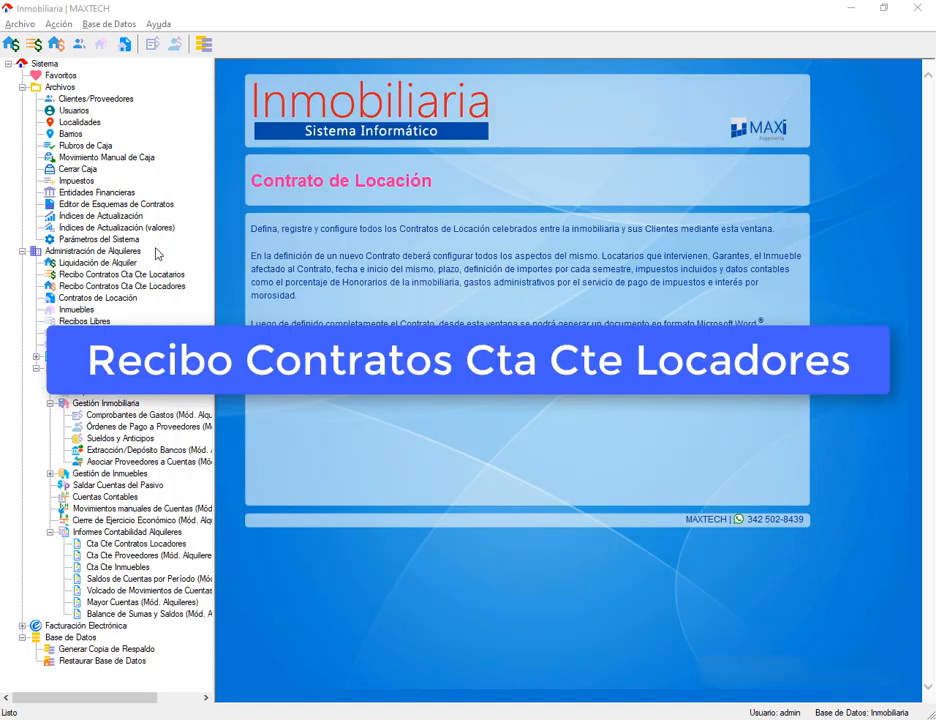
Compare the descriptions of the Liquidación de Alquiler and Recibo Contratos Cta Cte Locatarios modules.
{"action": "left_click", "coordinate": [117, 264]}
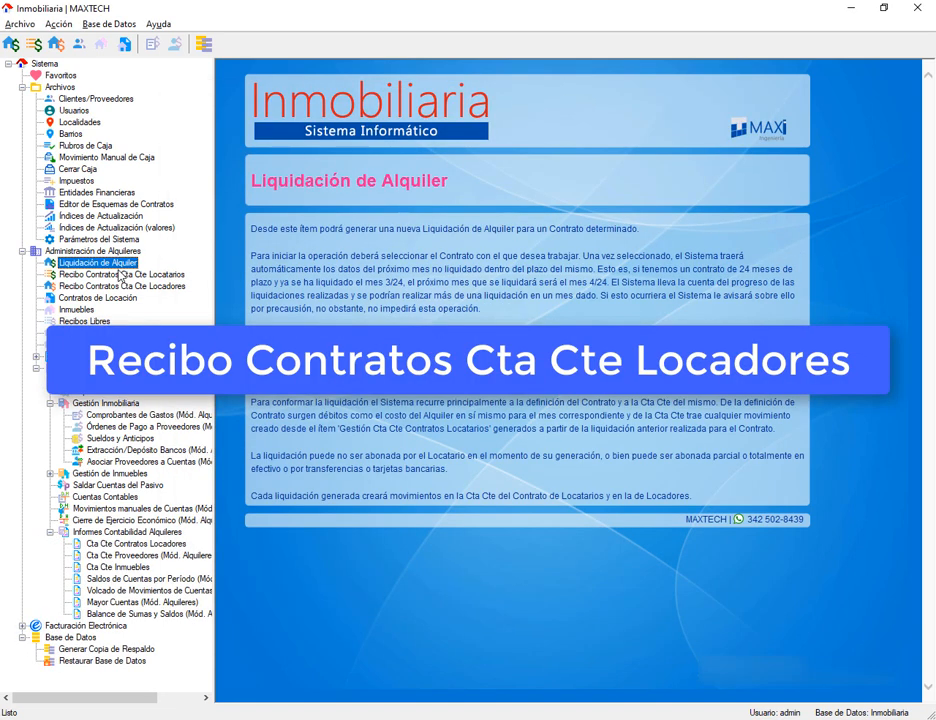
{"action": "left_click", "coordinate": [121, 274]}
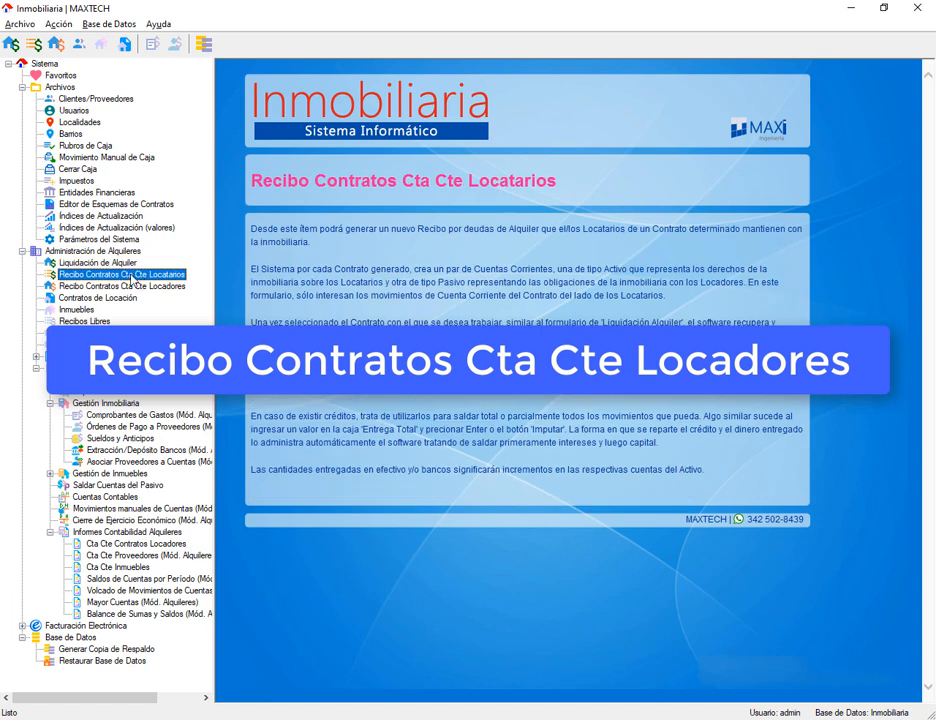
{"action": "left_click", "coordinate": [98, 263]}
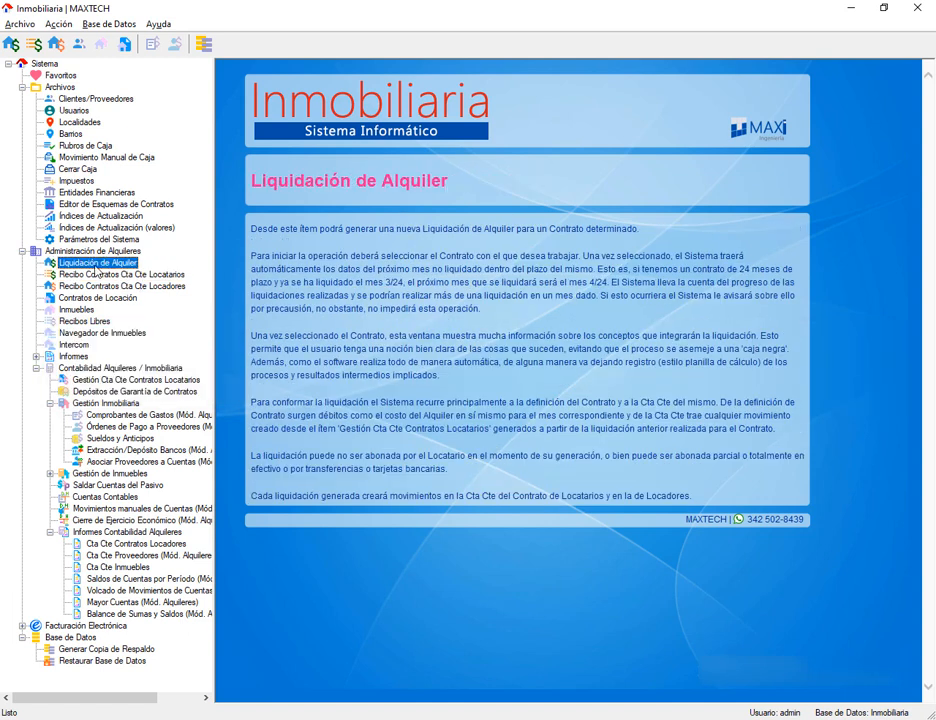
{"action": "left_click", "coordinate": [98, 276]}
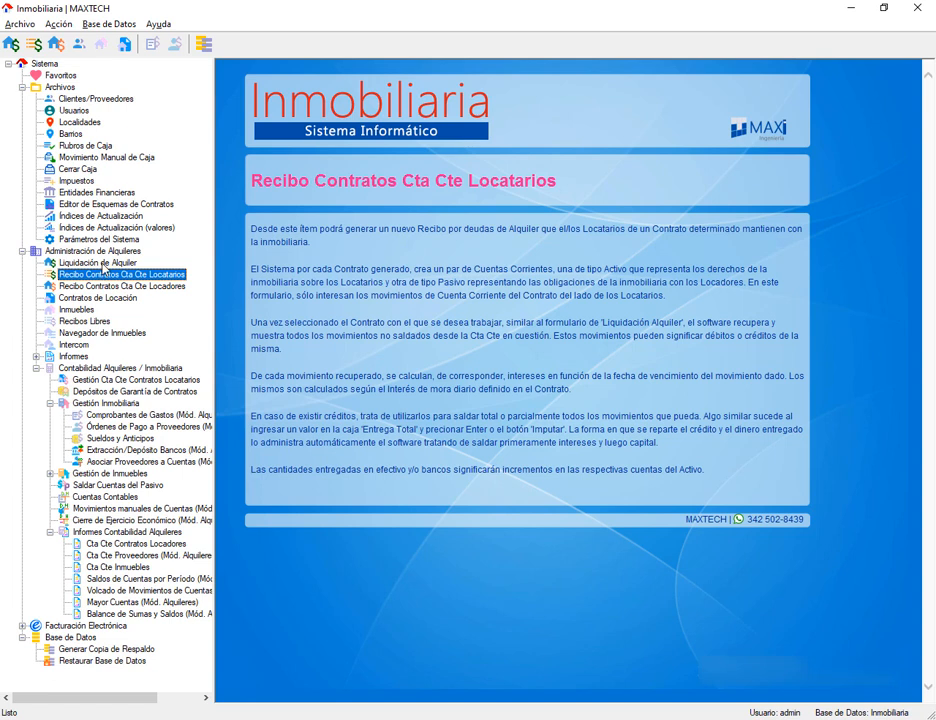
Read the descriptions of the Gestión Cta Cte Contratos Locatarios and Recibo Contratos Cta Cte Locadores modules.
{"action": "left_click", "coordinate": [137, 381]}
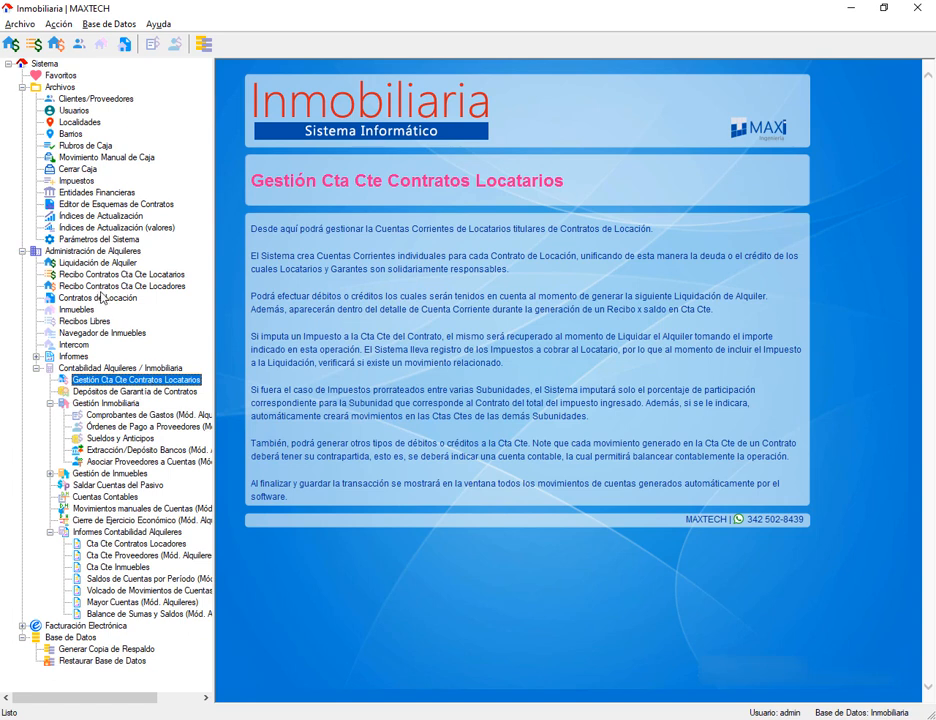
{"action": "left_click", "coordinate": [101, 287]}
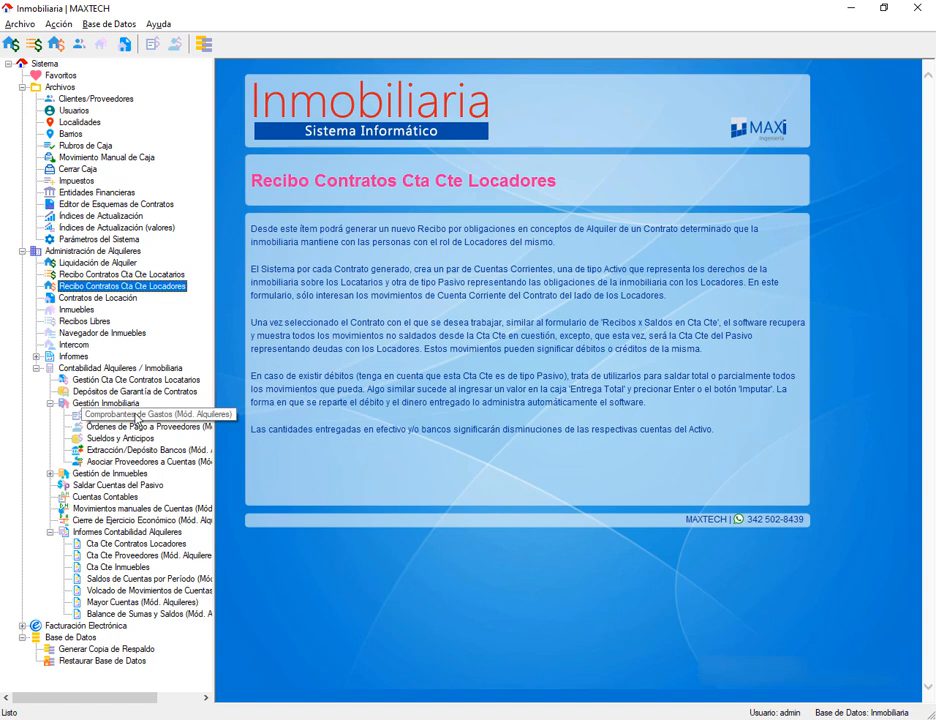
Generate the Cta Cte Contratos Locadores report for folder number 2 from 22/06/2023 to 22/07/2023 and view it at full size.
{"action": "left_click", "coordinate": [88, 537]}
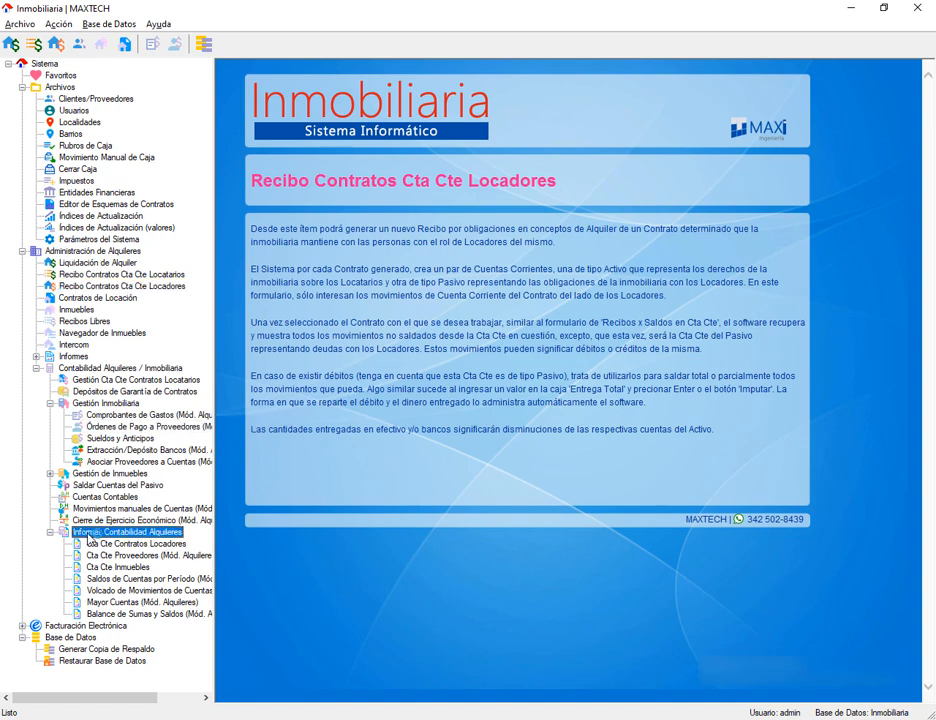
{"action": "left_click", "coordinate": [124, 546]}
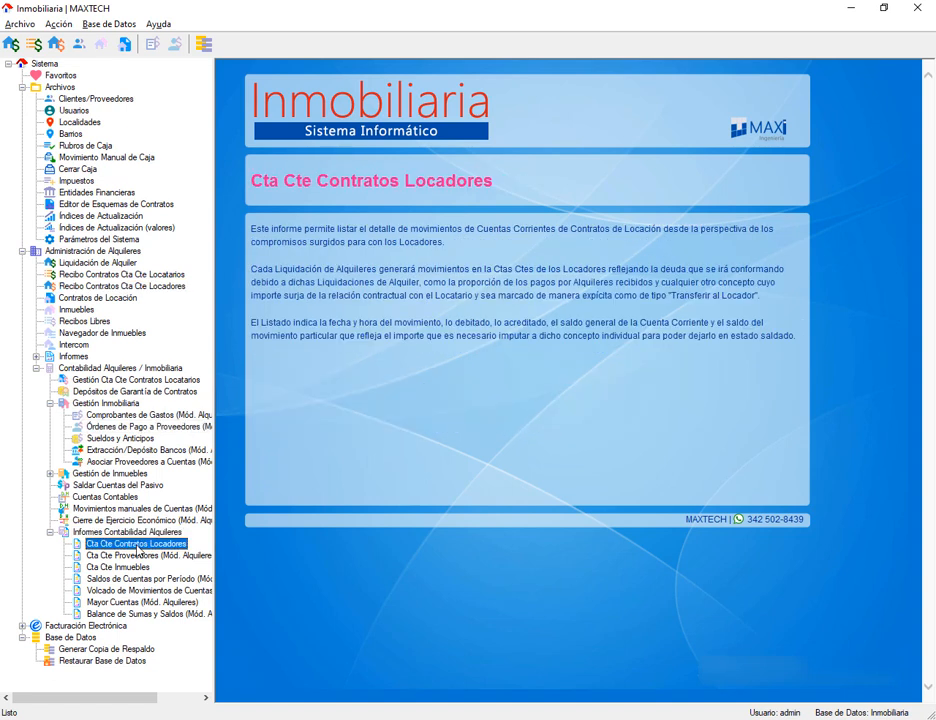
{"action": "double_click", "coordinate": [138, 548]}
{"action": "left_click", "coordinate": [345, 317]}
{"action": "left_click", "coordinate": [590, 375]}
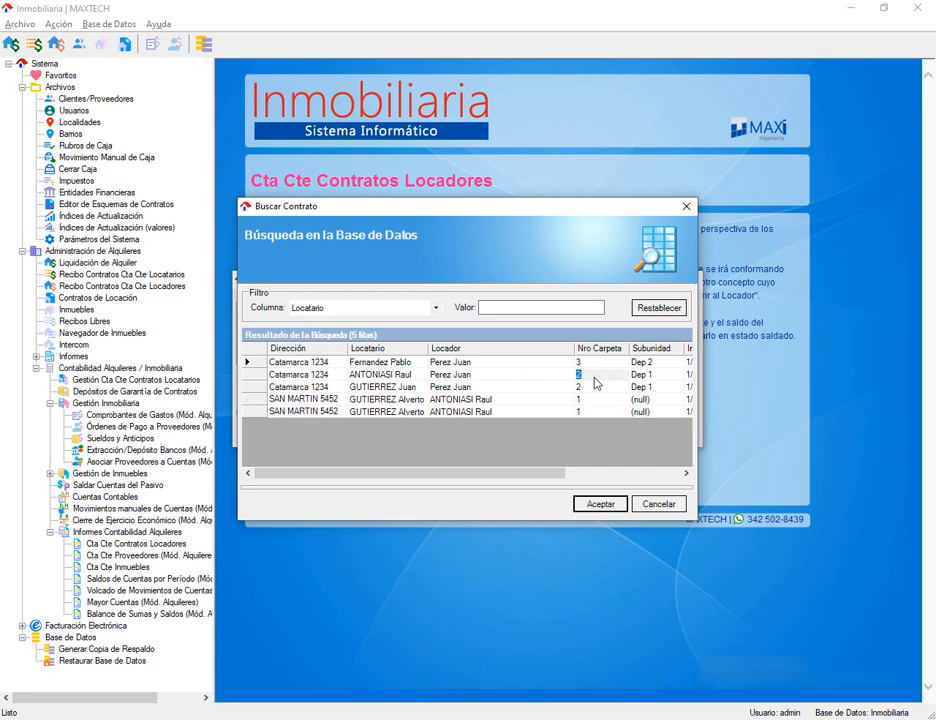
{"action": "left_click", "coordinate": [605, 505]}
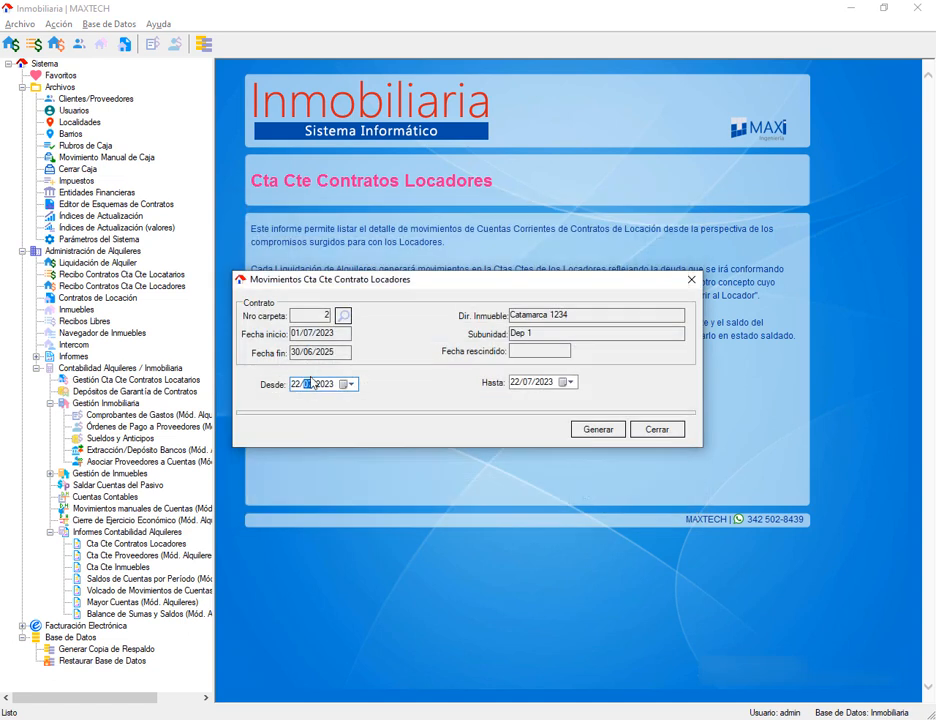
{"action": "type", "text": "06"}
{"action": "left_click", "coordinate": [597, 431]}
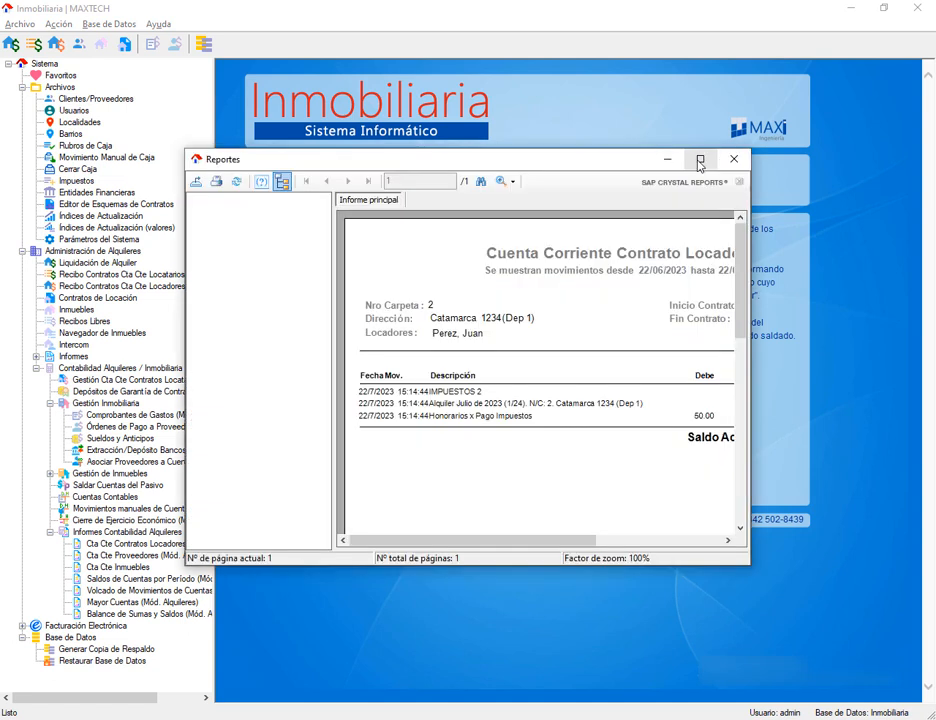
{"action": "left_click", "coordinate": [700, 160]}
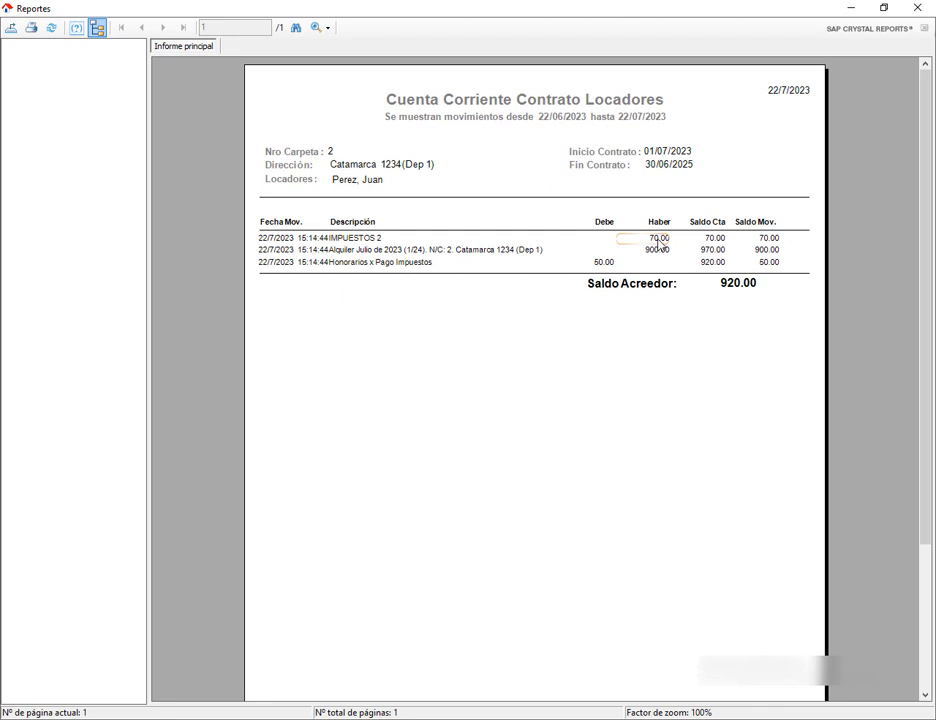
Look up the rental contract with folder number 2 and inspect the IMPUESTOS 2 row in its definition.
{"action": "left_click_drag", "start_coordinate": [650, 12], "coordinate": [588, 217]}
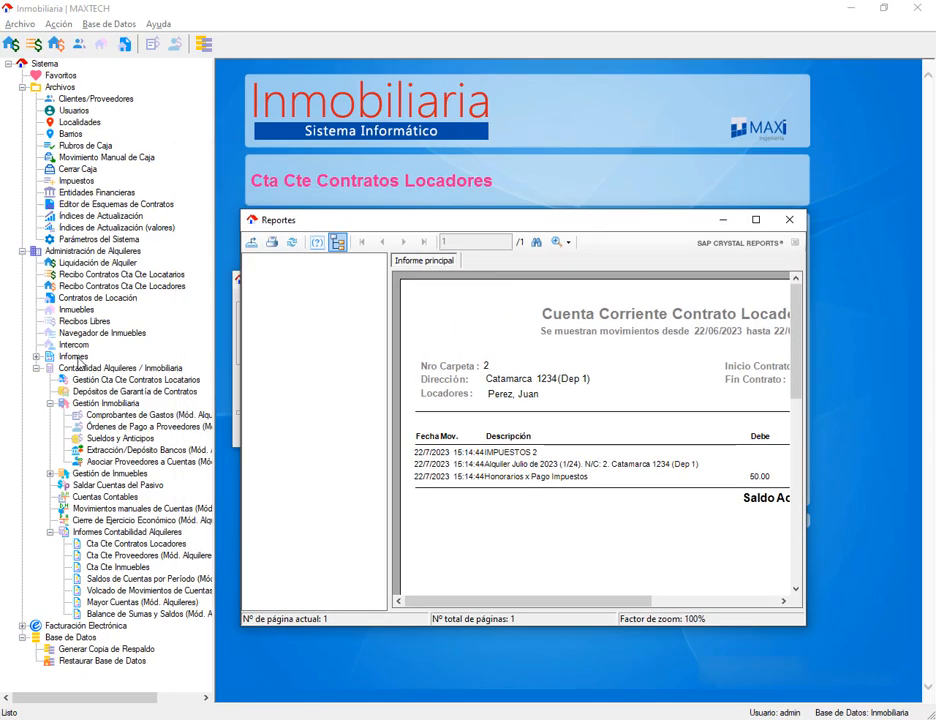
{"action": "double_click", "coordinate": [98, 298]}
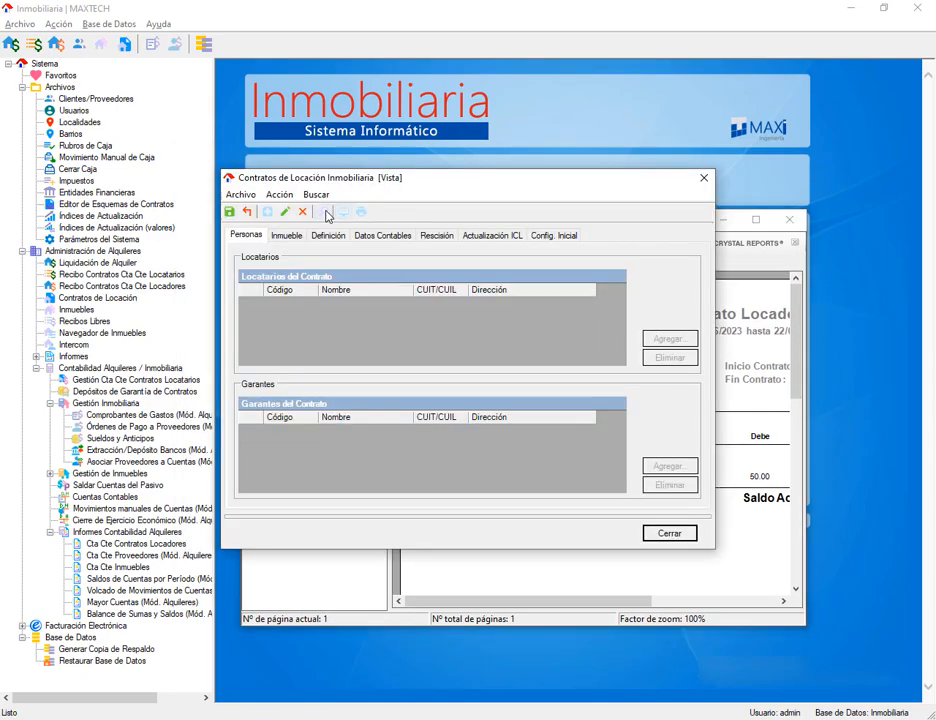
{"action": "left_click", "coordinate": [328, 213]}
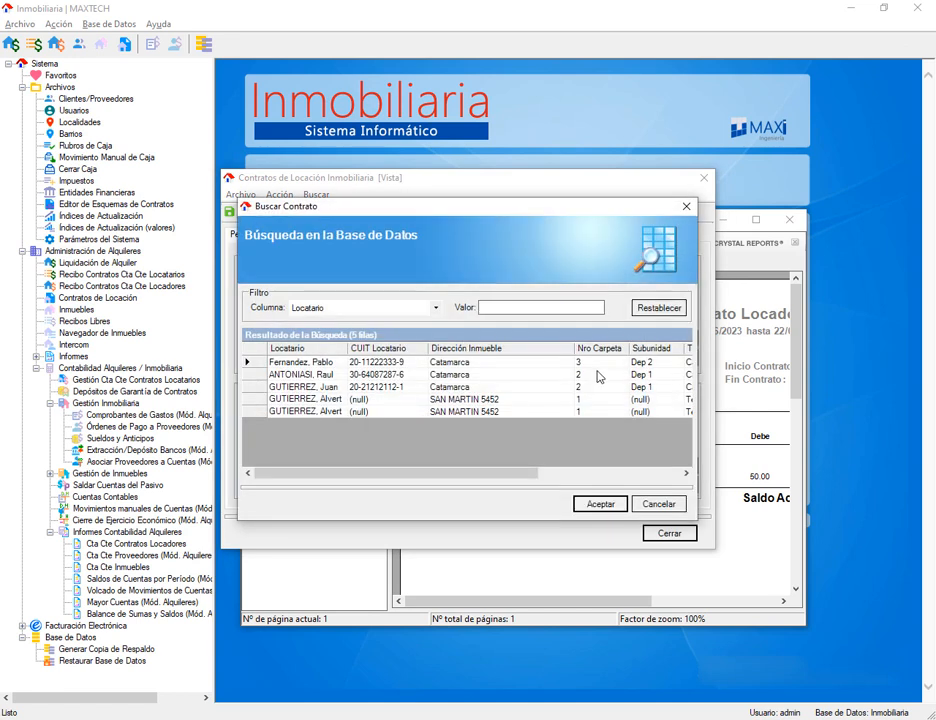
{"action": "left_click", "coordinate": [598, 375]}
{"action": "left_click", "coordinate": [600, 503]}
{"action": "left_click", "coordinate": [329, 235]}
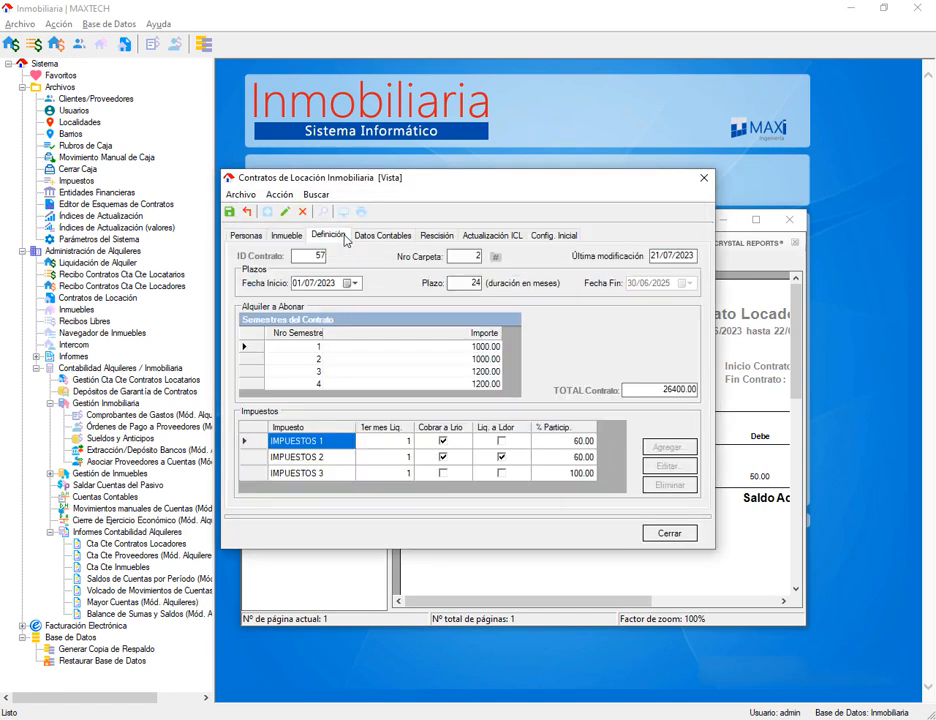
{"action": "left_click", "coordinate": [300, 458]}
Arrange the contract and report windows side by side and compare the tax collection and transfer settings with the report's movements.
{"action": "left_click_drag", "start_coordinate": [560, 184], "coordinate": [551, 180]}
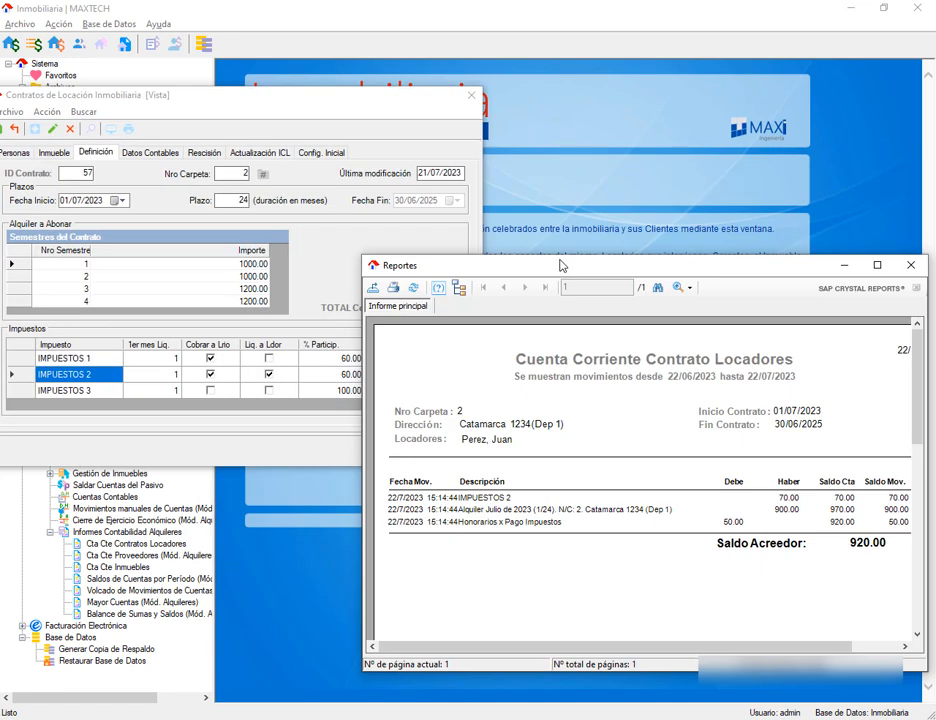
{"action": "left_click_drag", "start_coordinate": [560, 265], "coordinate": [559, 263]}
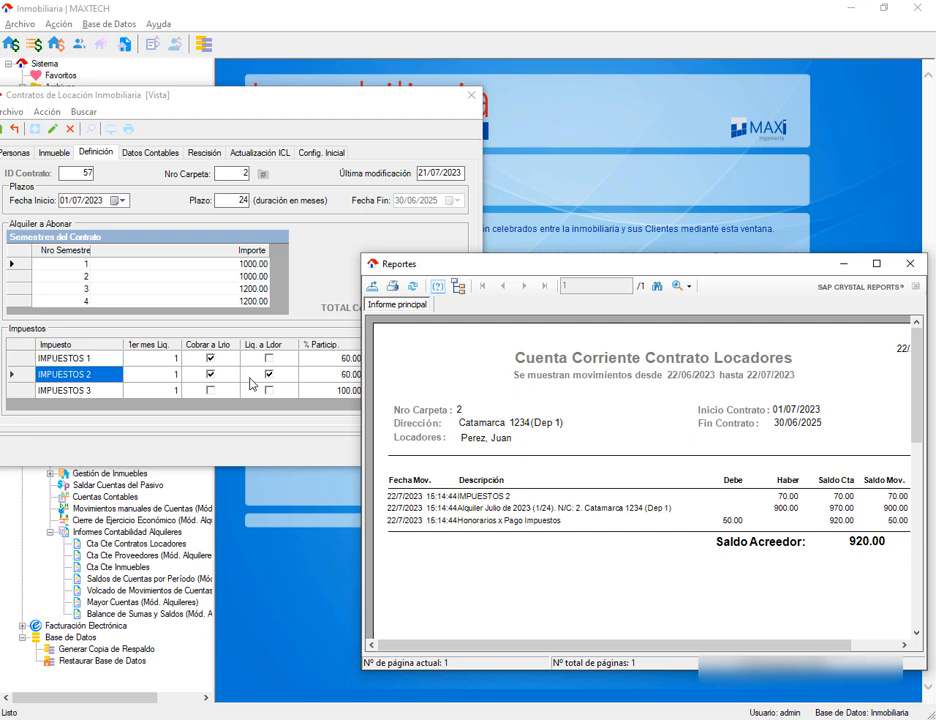
{"action": "left_click_drag", "start_coordinate": [470, 263], "coordinate": [259, 161]}
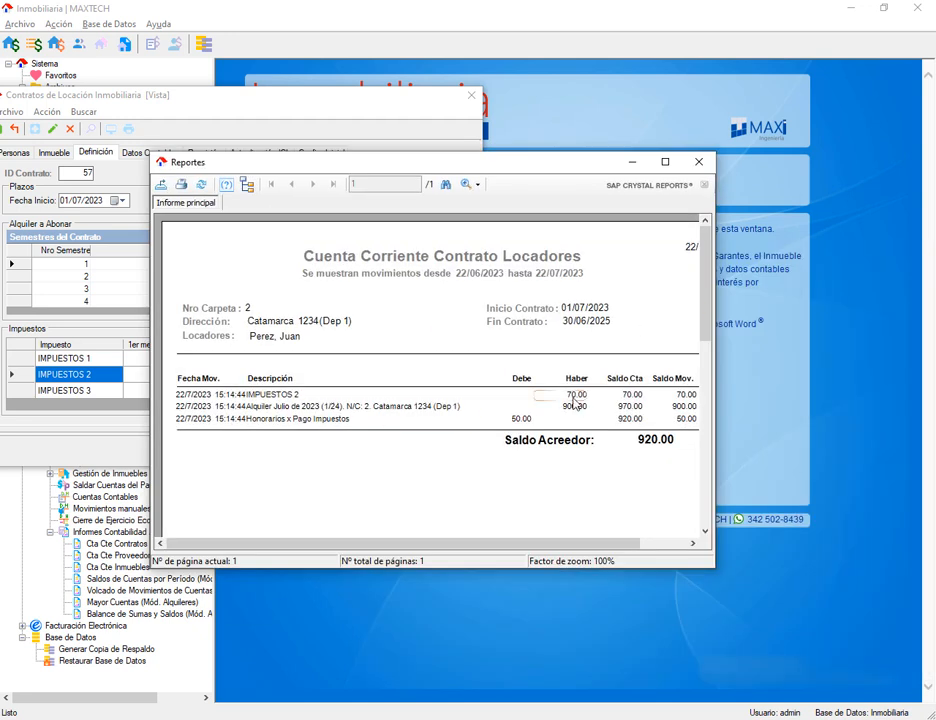
{"action": "left_click_drag", "start_coordinate": [349, 162], "coordinate": [457, 162]}
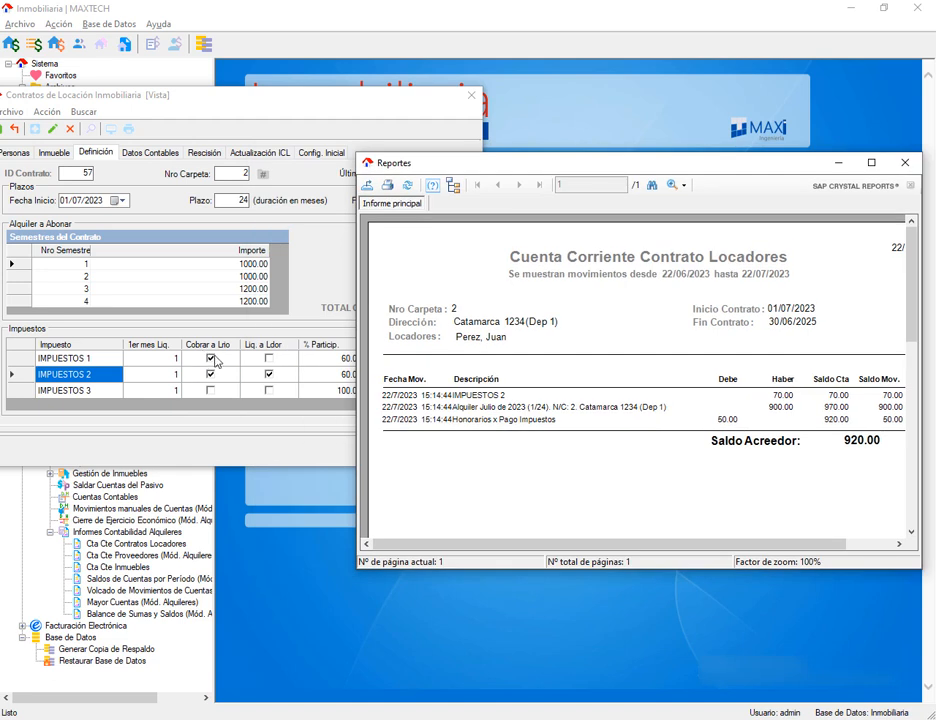
{"action": "left_click", "coordinate": [268, 372]}
{"action": "left_click", "coordinate": [210, 358]}
Check the contract's accounting fee percentages against the report's movements, and close the report, contract and report request windows.
{"action": "left_click", "coordinate": [161, 153]}
{"action": "left_click_drag", "start_coordinate": [188, 98], "coordinate": [226, 99]}
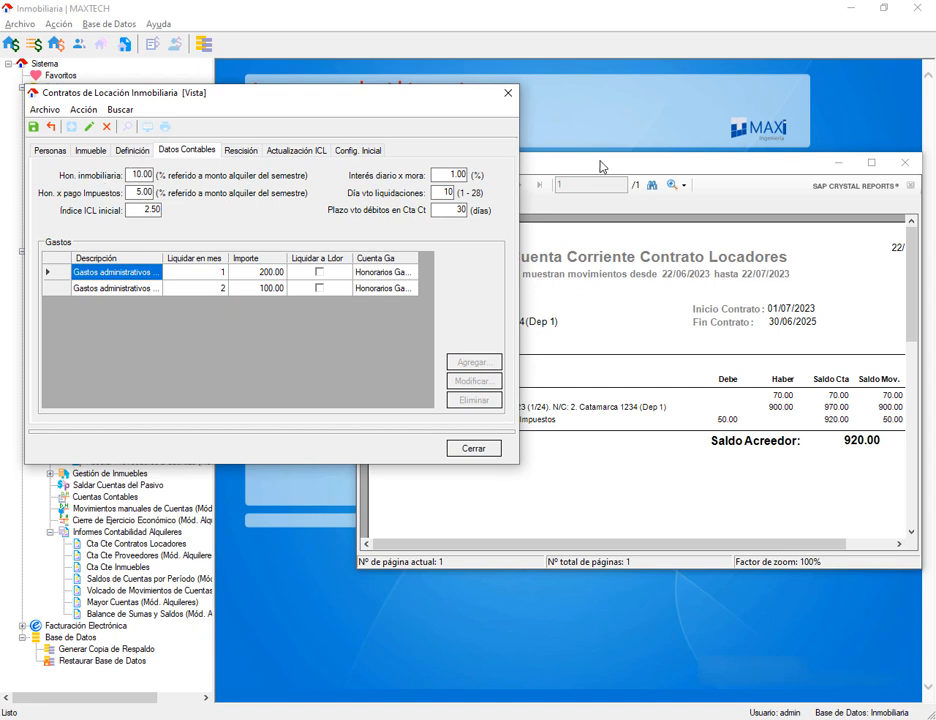
{"action": "left_click_drag", "start_coordinate": [598, 166], "coordinate": [412, 111]}
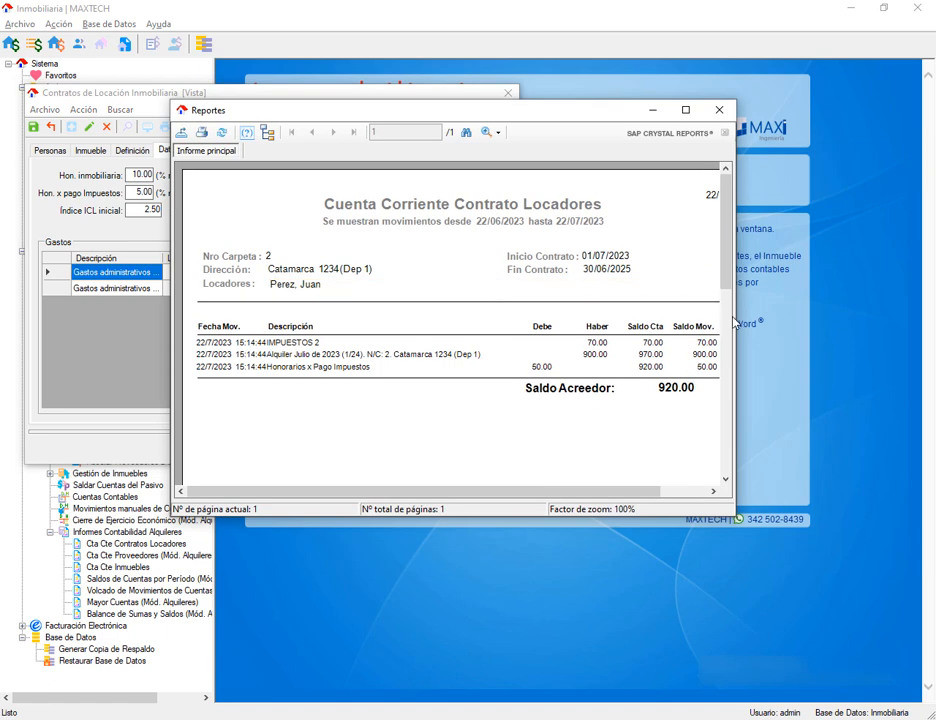
{"action": "left_click_drag", "start_coordinate": [757, 317], "coordinate": [837, 317]}
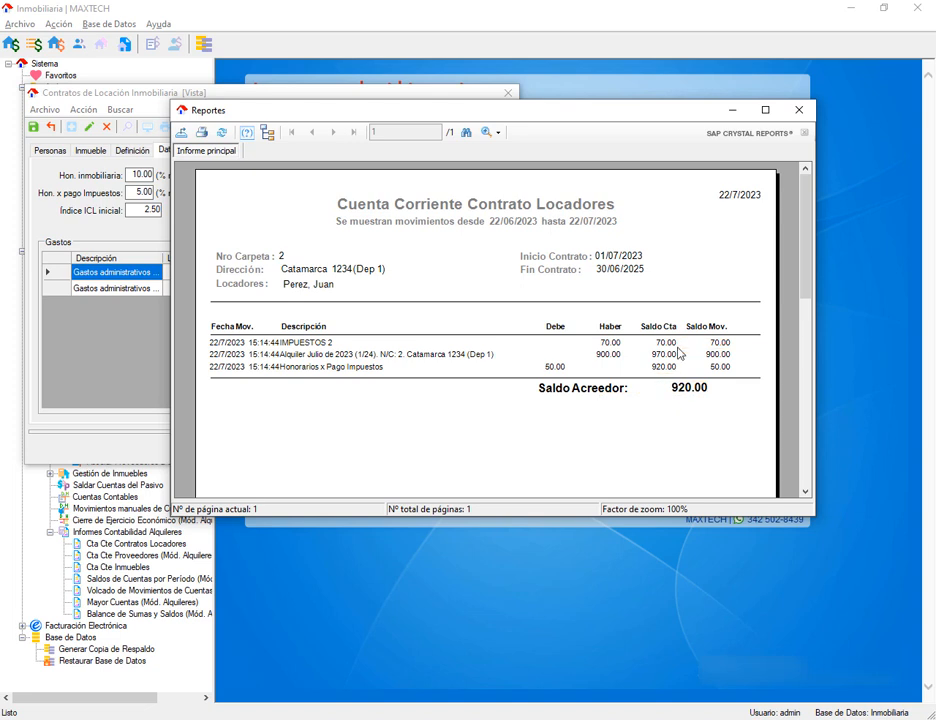
{"action": "left_click", "coordinate": [800, 113]}
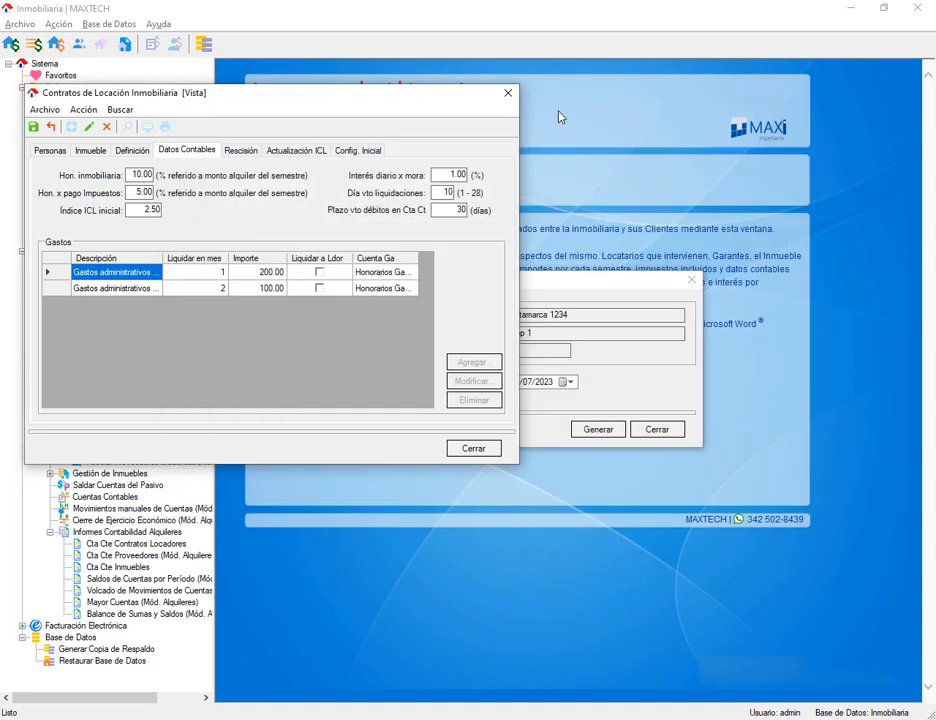
{"action": "left_click", "coordinate": [508, 92]}
{"action": "left_click", "coordinate": [655, 429]}
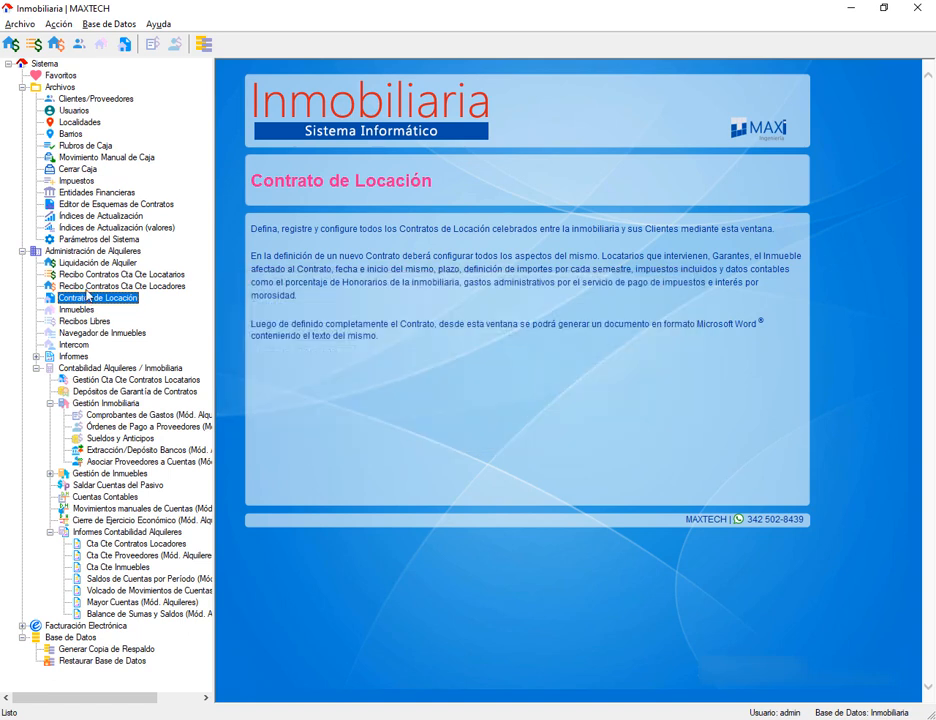
Start a new Recibo Contratos Cta Cte Locadores for the landlord's contract with folder number 2.
{"action": "left_click", "coordinate": [97, 287]}
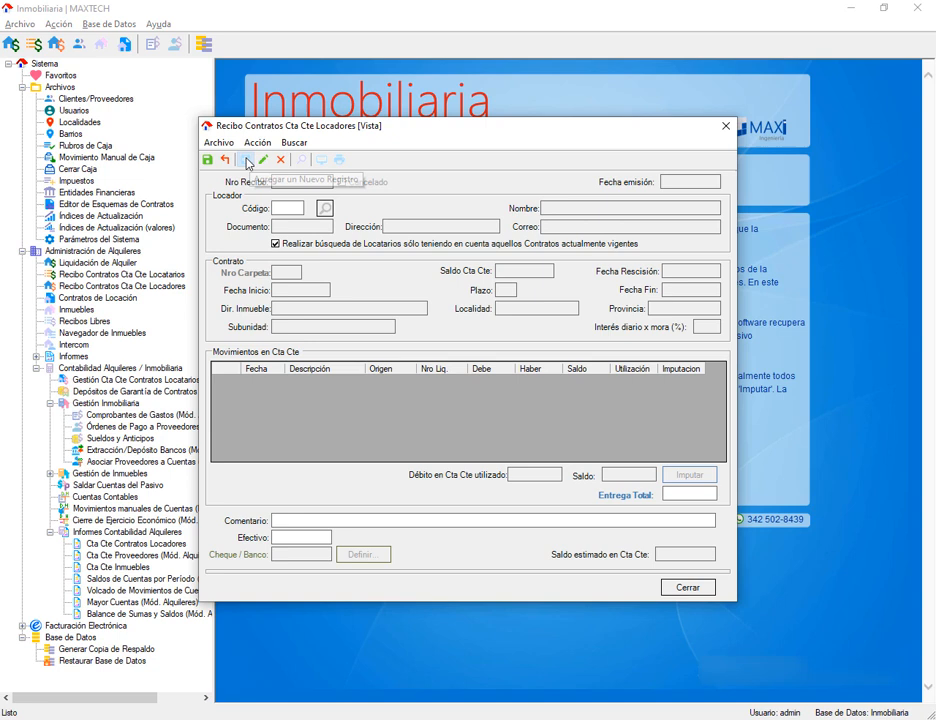
{"action": "left_click", "coordinate": [244, 159]}
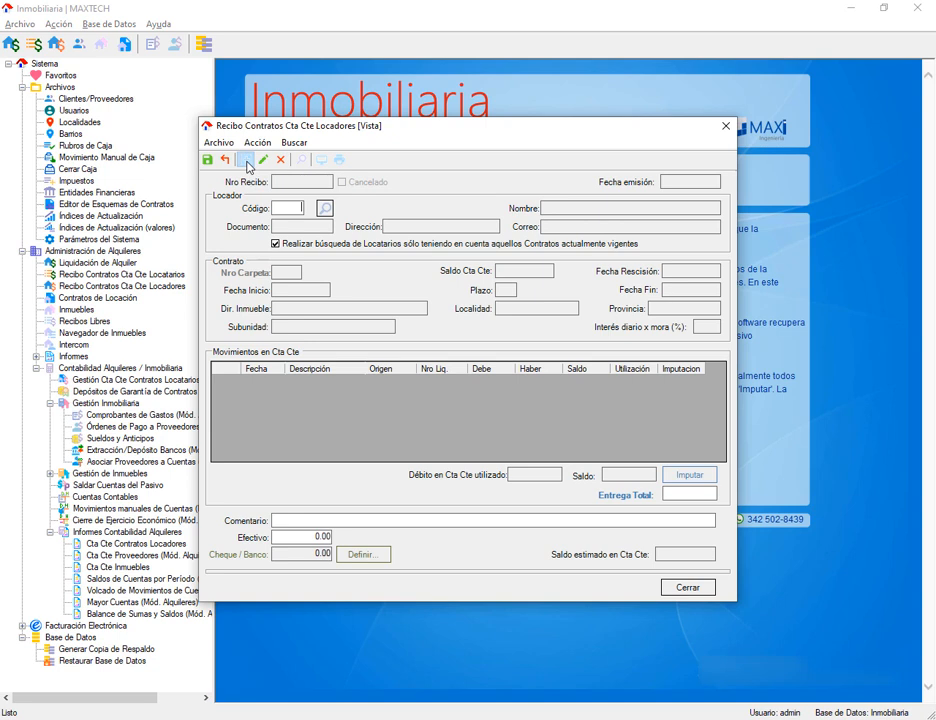
{"action": "left_click", "coordinate": [325, 210]}
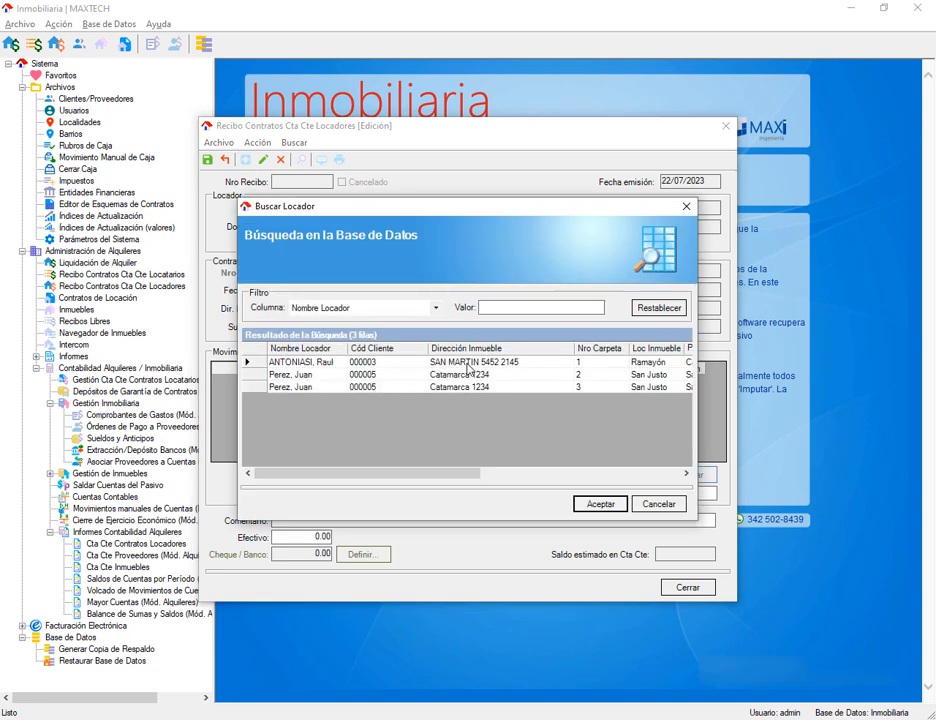
{"action": "left_click", "coordinate": [578, 375]}
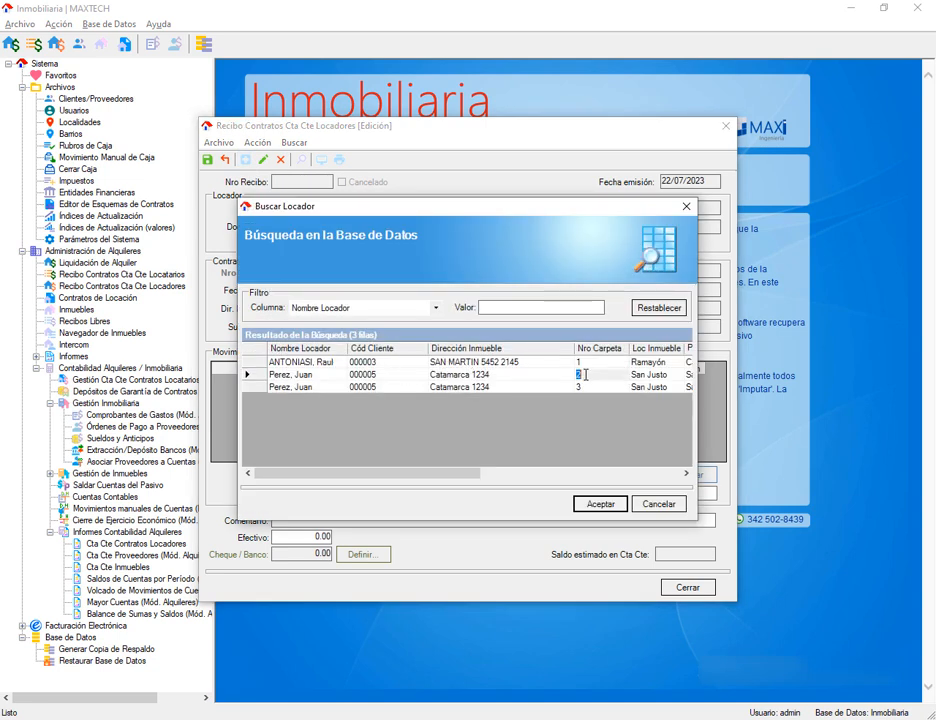
{"action": "left_click", "coordinate": [594, 509]}
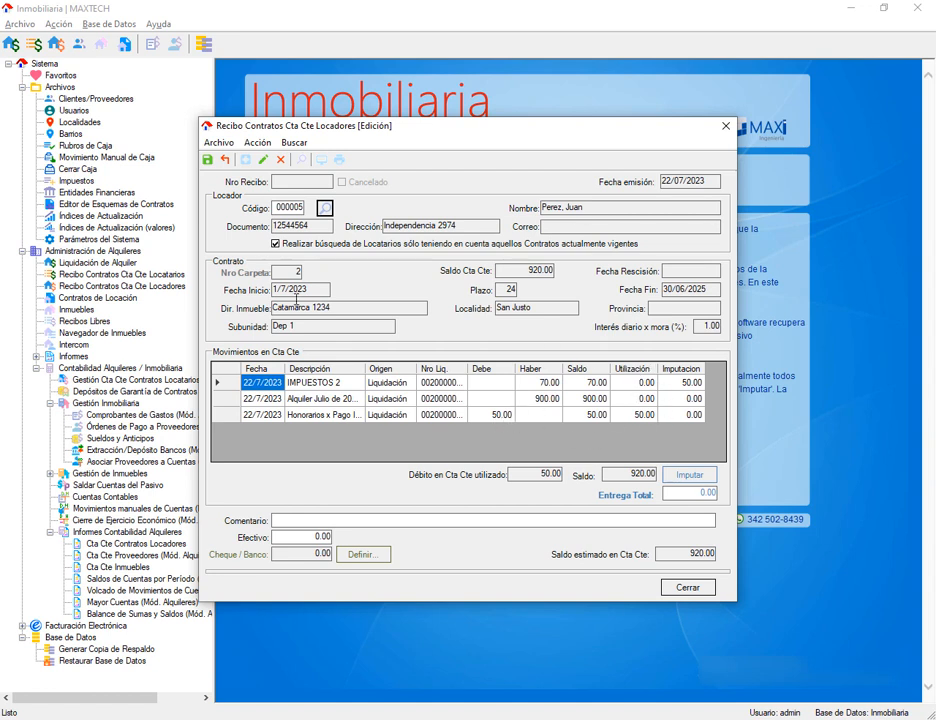
{"action": "left_click", "coordinate": [110, 285]}
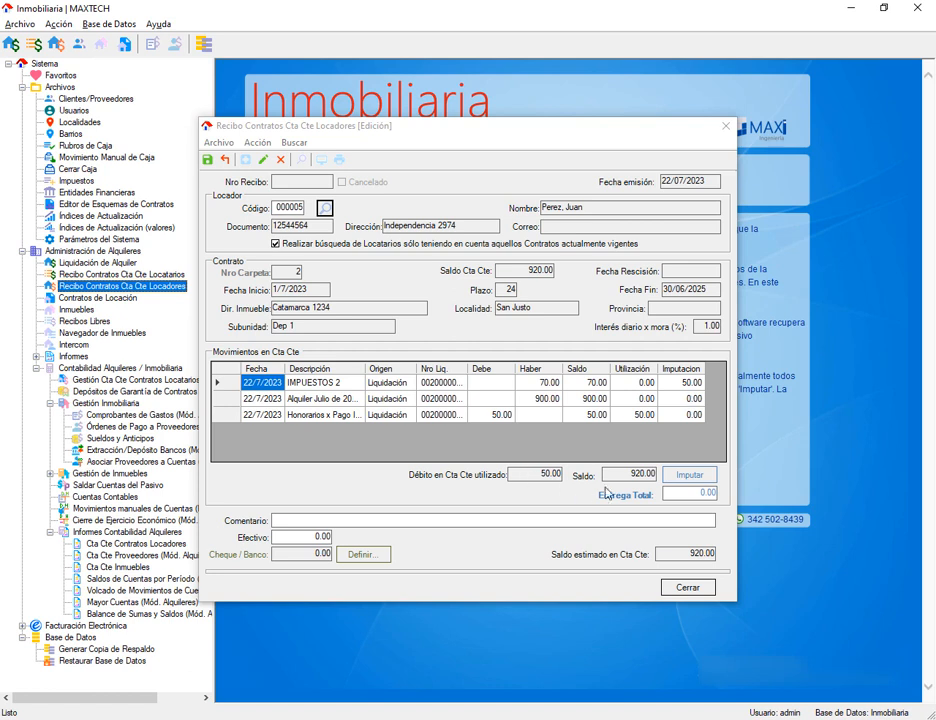
Try total deliveries of 20 and 30 to see how they are allocated across the account movements.
{"action": "left_click", "coordinate": [692, 490]}
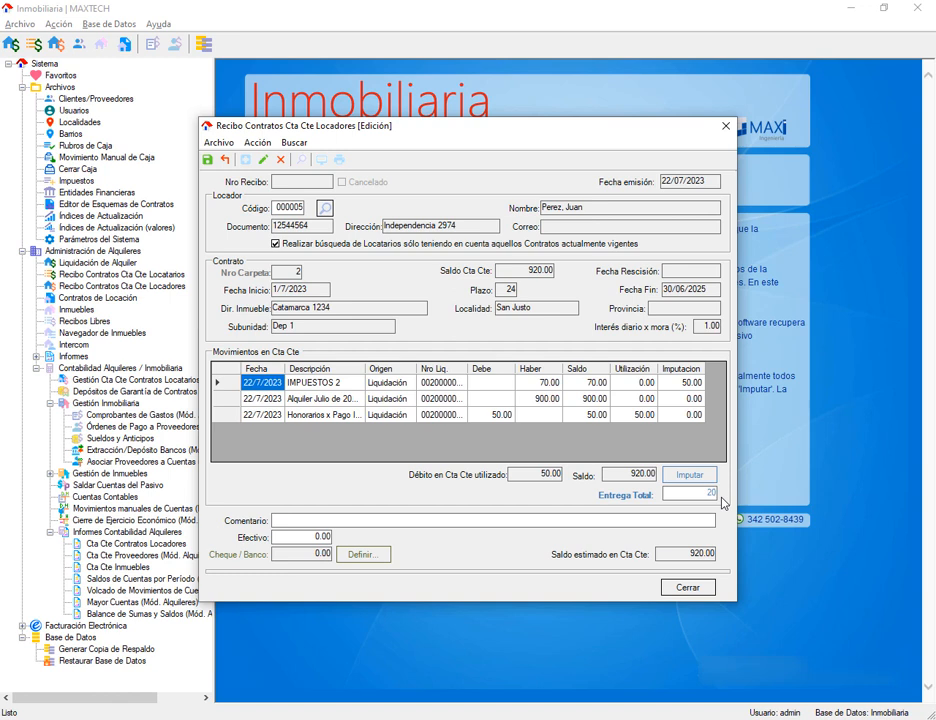
{"action": "key", "text": "Tab"}
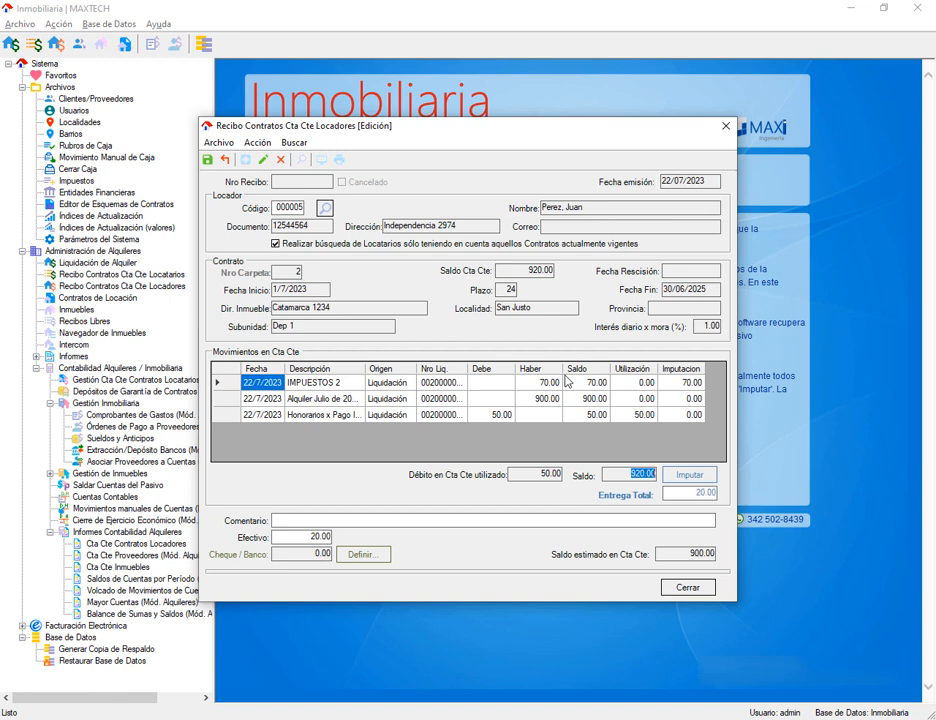
{"action": "left_click_drag", "start_coordinate": [697, 495], "coordinate": [723, 489]}
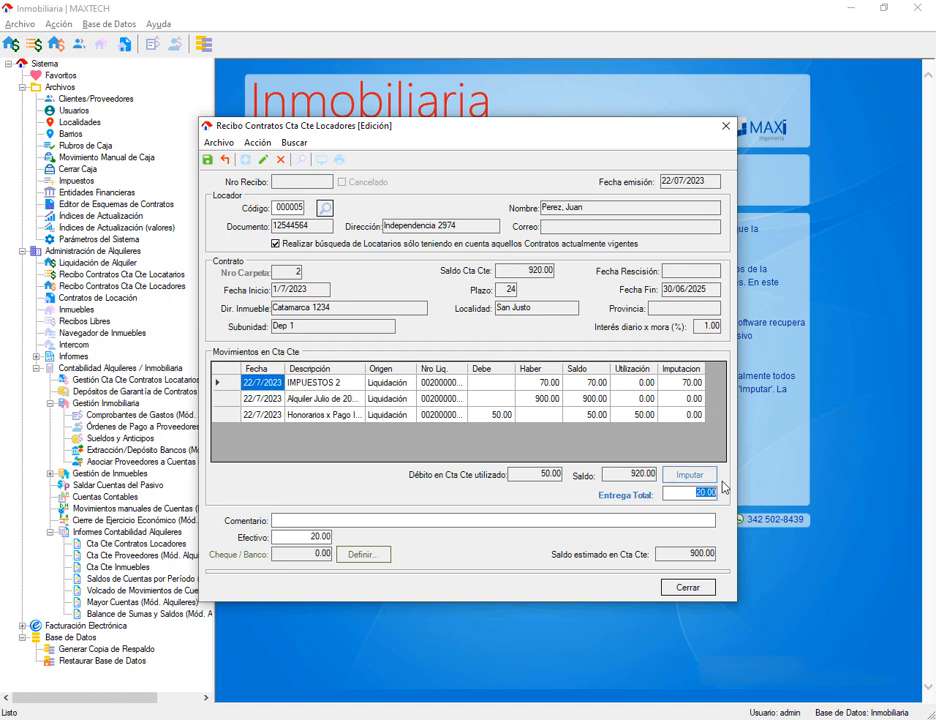
{"action": "type", "text": "30"}
{"action": "key", "text": "Return"}
Set the receipt's total delivery to 920.00 and enter the comment "Comentario 1".
{"action": "type", "text": "920"}
{"action": "left_click", "coordinate": [378, 520]}
{"action": "type", "text": "Comentario 1"}
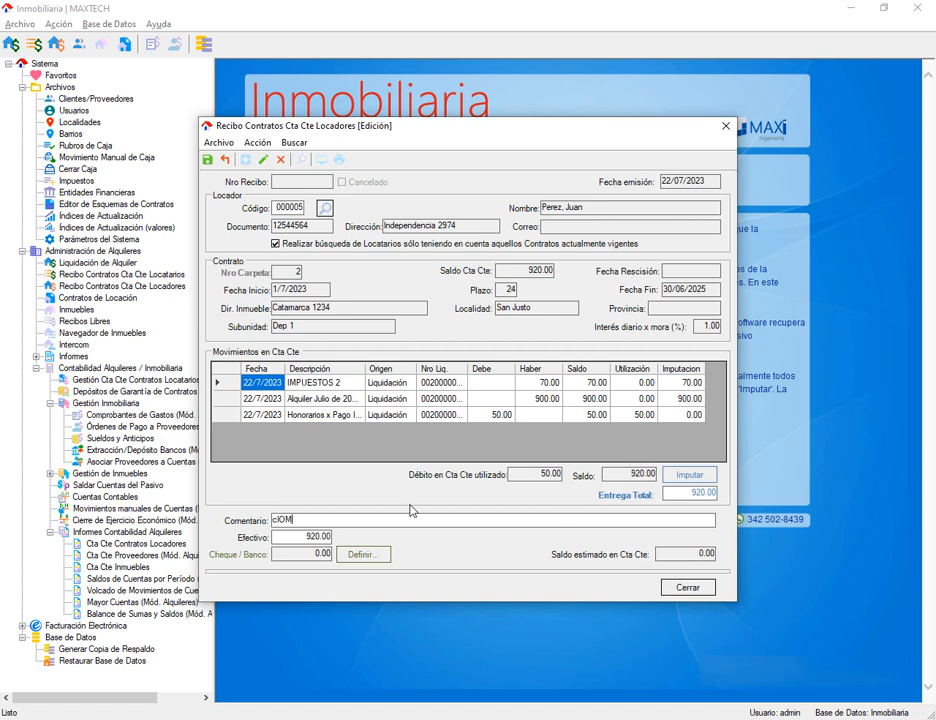
Define a 500.00 bank payment from Banco Santa Fe Cta Cte with number 1231 and description "Transf/cheque".
{"action": "left_click", "coordinate": [361, 554]}
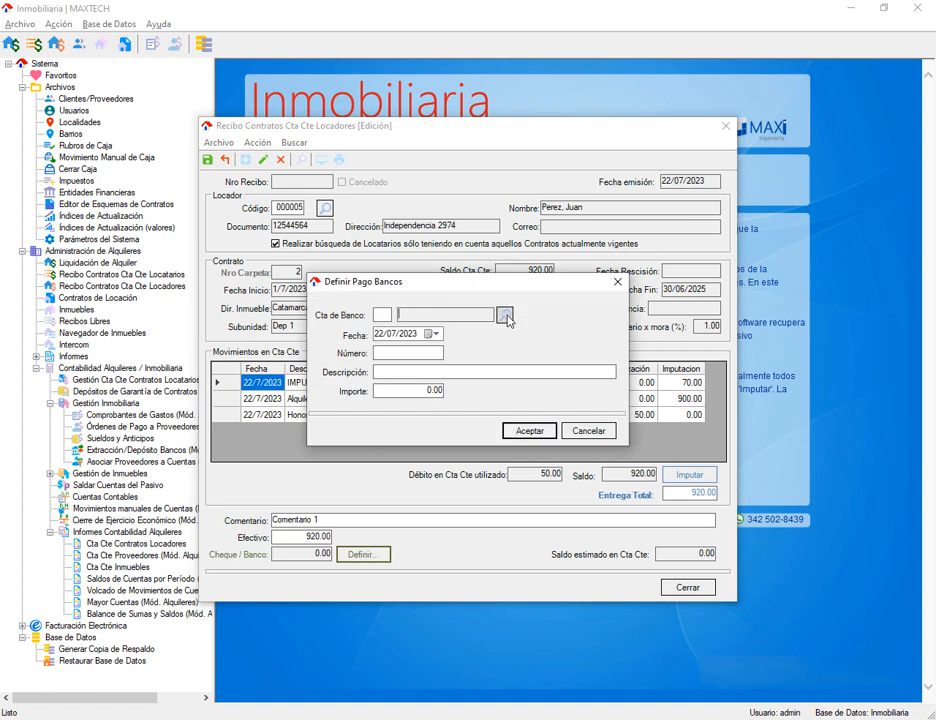
{"action": "left_click", "coordinate": [504, 315]}
{"action": "left_click", "coordinate": [390, 374]}
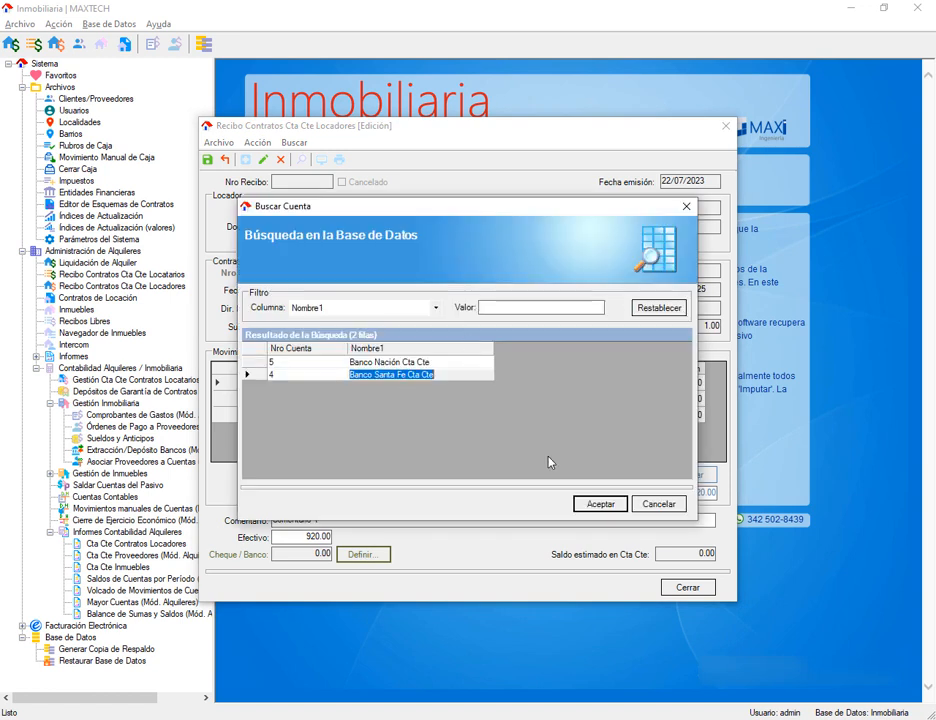
{"action": "left_click", "coordinate": [600, 504]}
{"action": "left_click", "coordinate": [409, 354]}
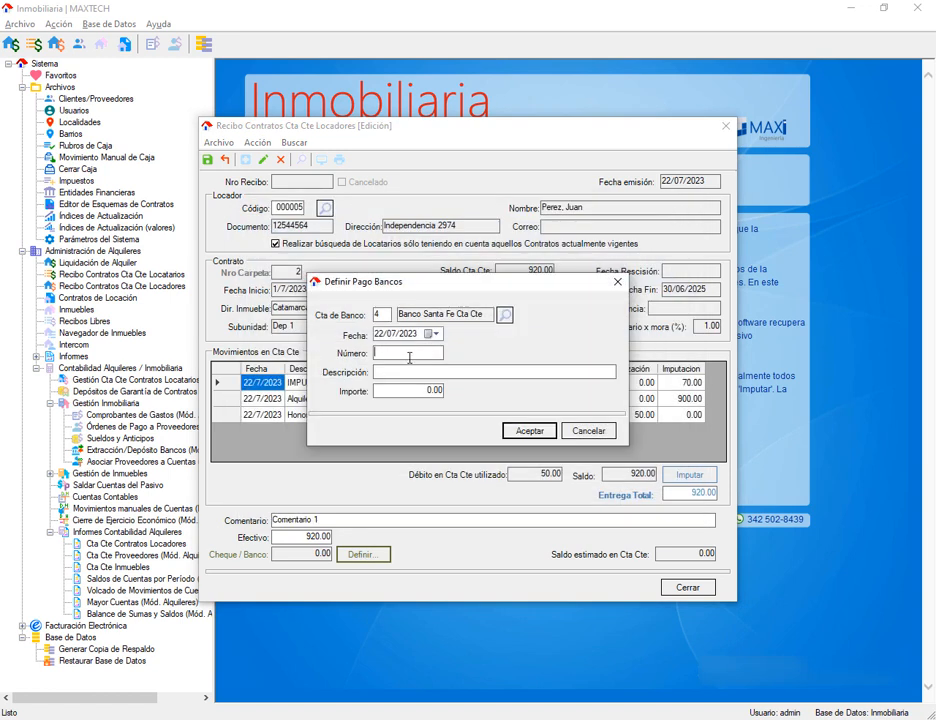
{"action": "type", "text": "1231"}
{"action": "key", "text": "Tab"}
{"action": "type", "text": "Transf/cheque"}
{"action": "key", "text": "Tab"}
{"action": "key", "text": "Return"}
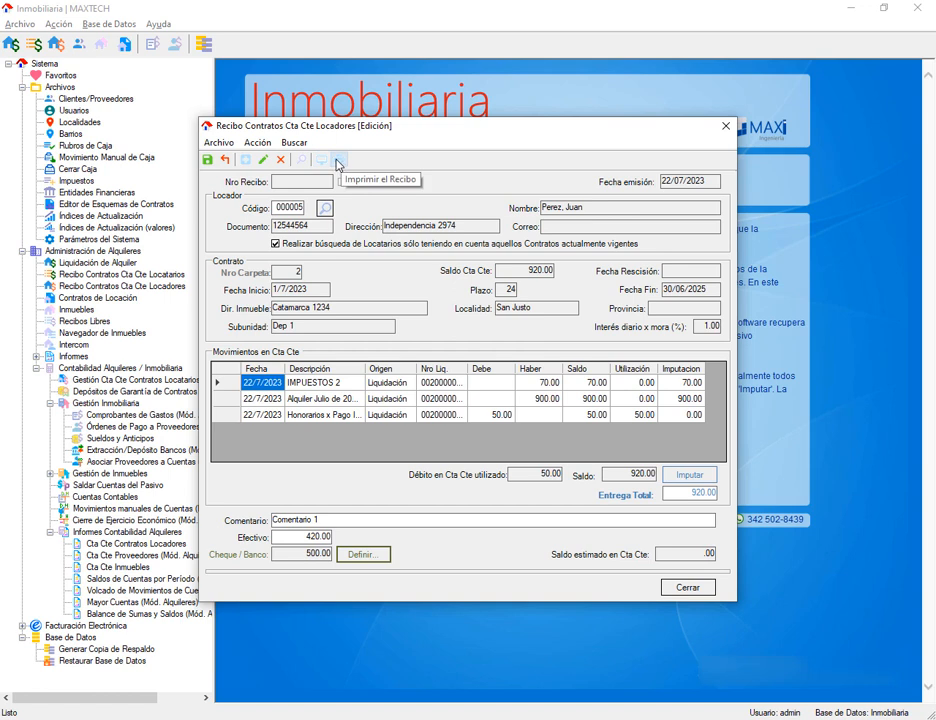
Save the landlord receipt and its 420.00 cash and 500.00 bank payments to the database.
{"action": "left_click", "coordinate": [257, 142]}
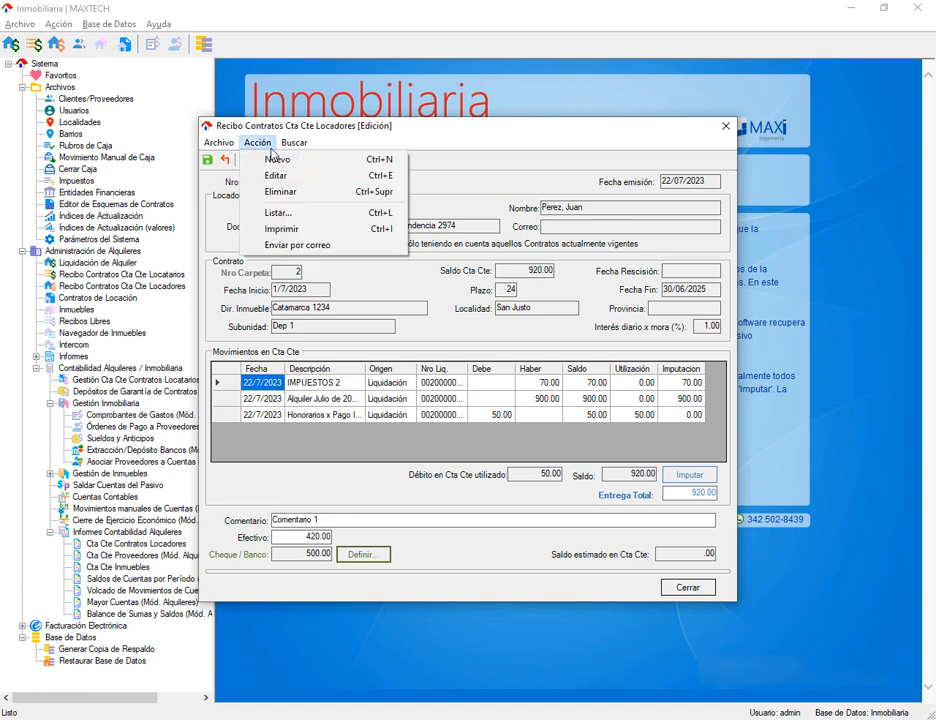
{"action": "left_click", "coordinate": [433, 179]}
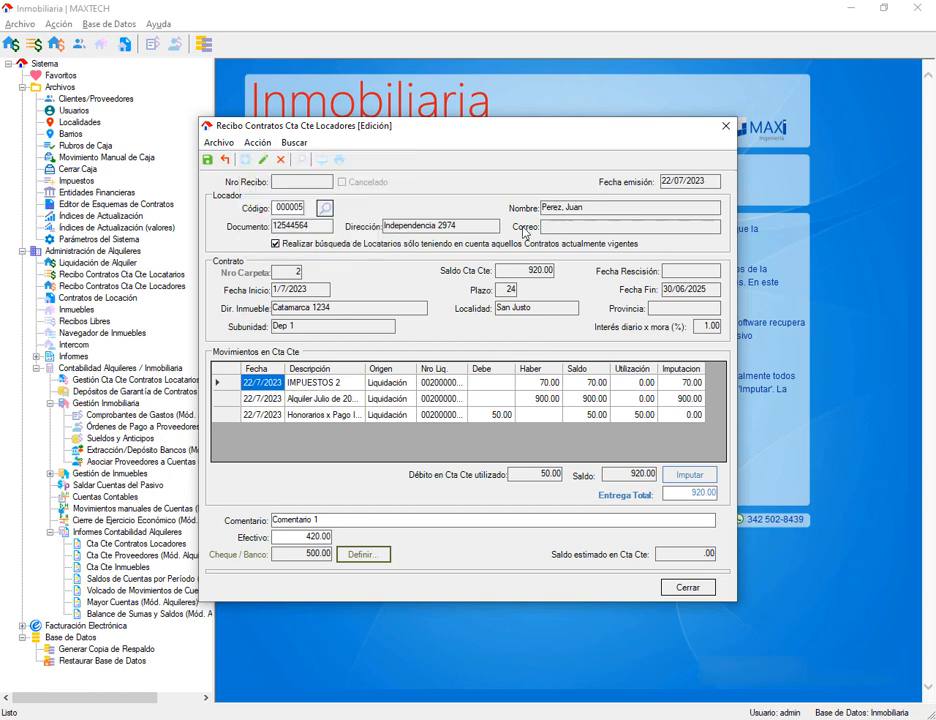
{"action": "left_click", "coordinate": [561, 228]}
{"action": "left_click", "coordinate": [324, 161]}
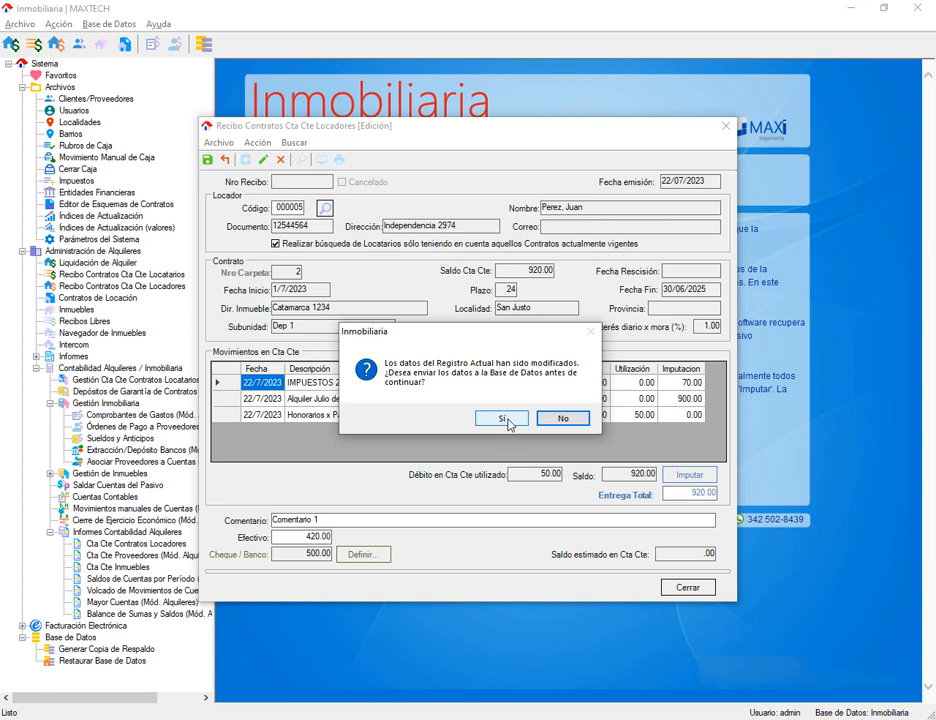
{"action": "left_click", "coordinate": [506, 419]}
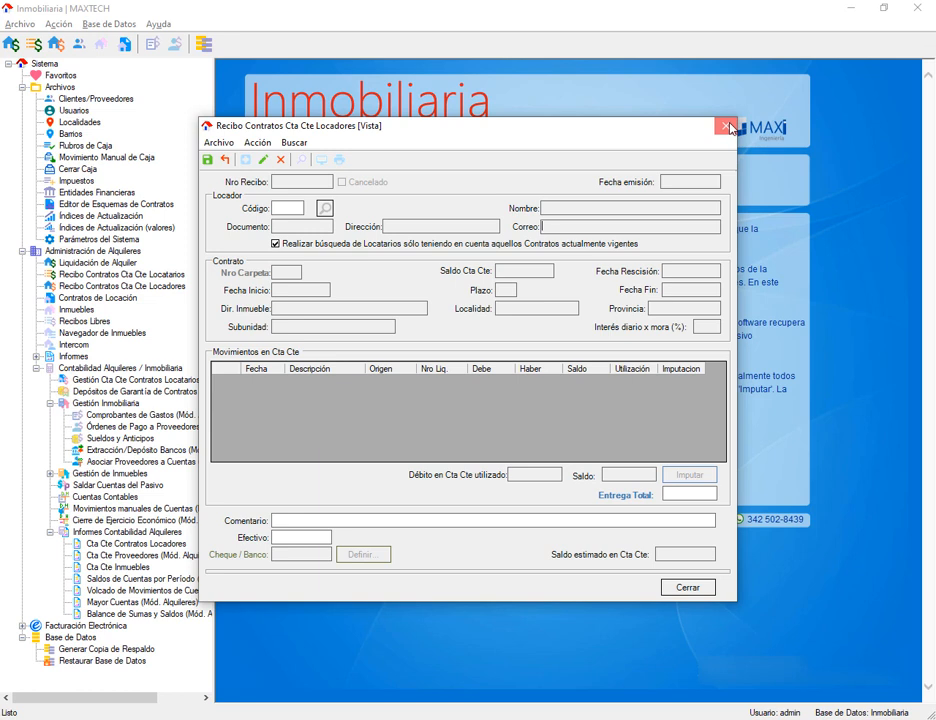
Check the landlord contract with folder number 2 for pending movements in a new receipt, and discard that receipt.
{"action": "left_click", "coordinate": [245, 160]}
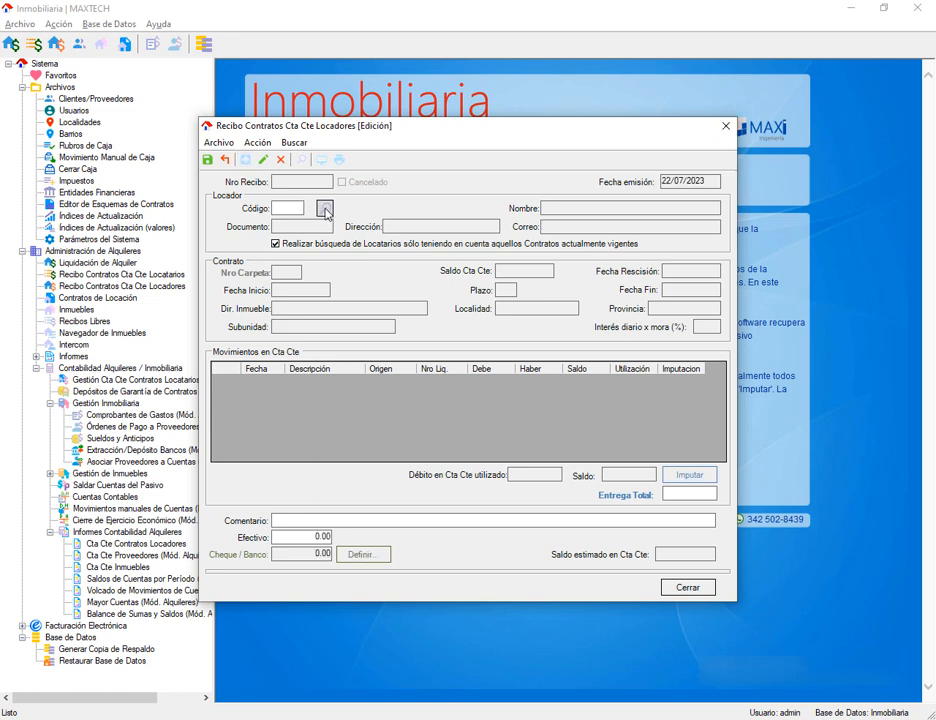
{"action": "left_click", "coordinate": [325, 208]}
{"action": "left_click", "coordinate": [579, 375]}
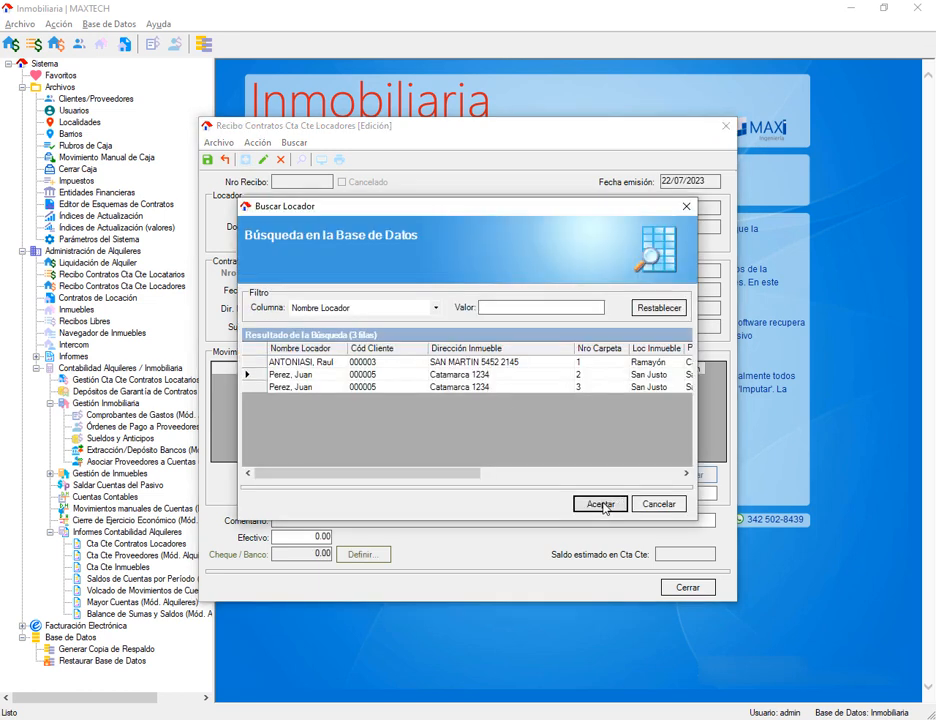
{"action": "left_click", "coordinate": [600, 504]}
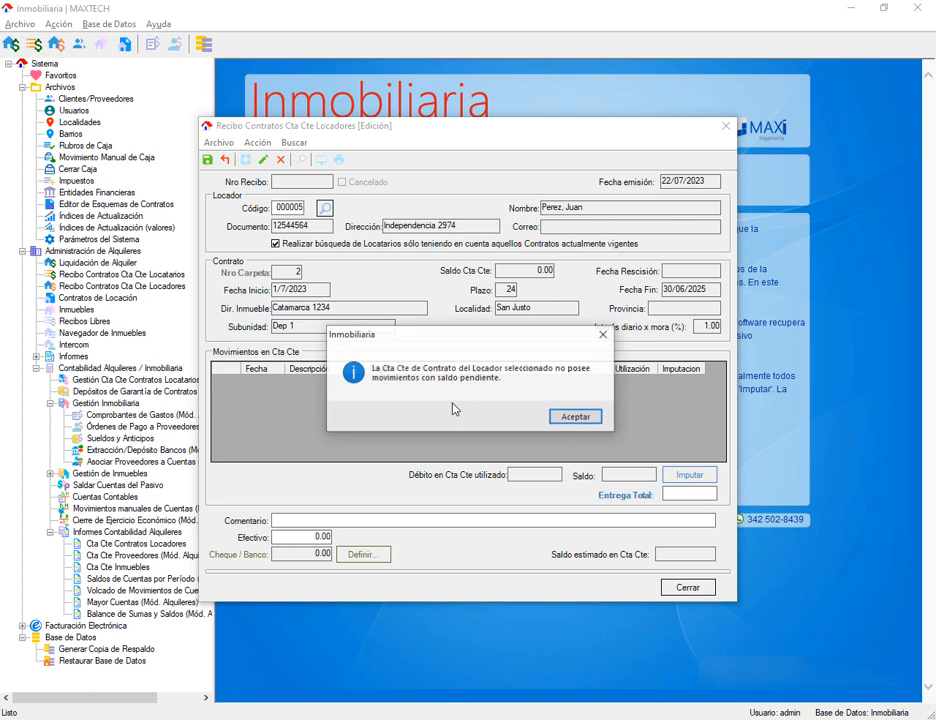
{"action": "left_click", "coordinate": [585, 416]}
{"action": "left_click", "coordinate": [725, 126]}
{"action": "left_click", "coordinate": [561, 418]}
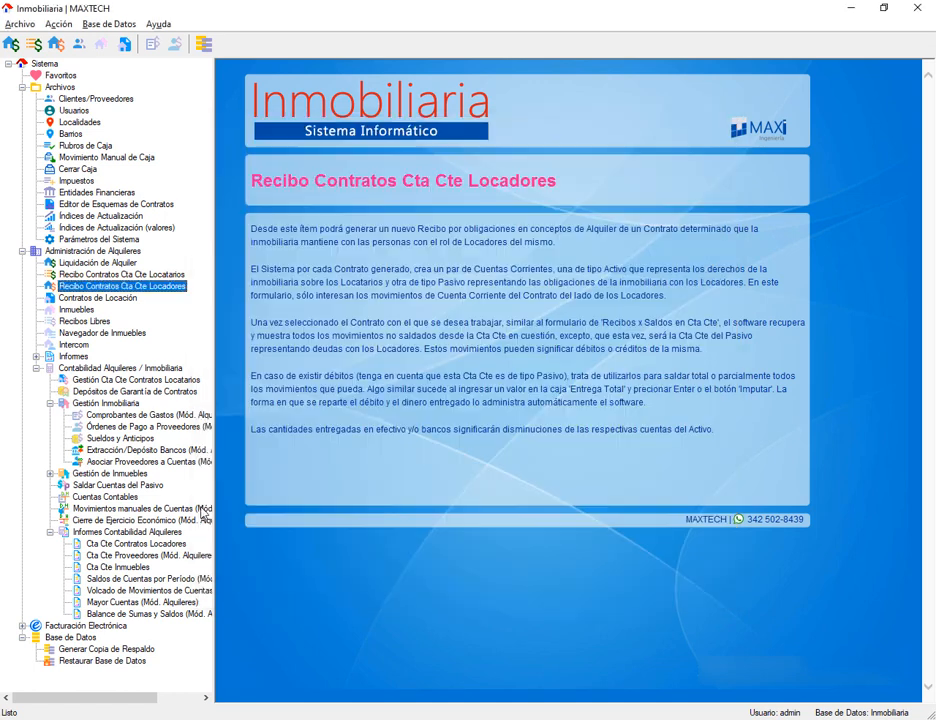
Generate the Cta Cte Contratos Locadores report for folder number 2 from 22/06/2023 to 22/07/2023 and enlarge it.
{"action": "double_click", "coordinate": [137, 547]}
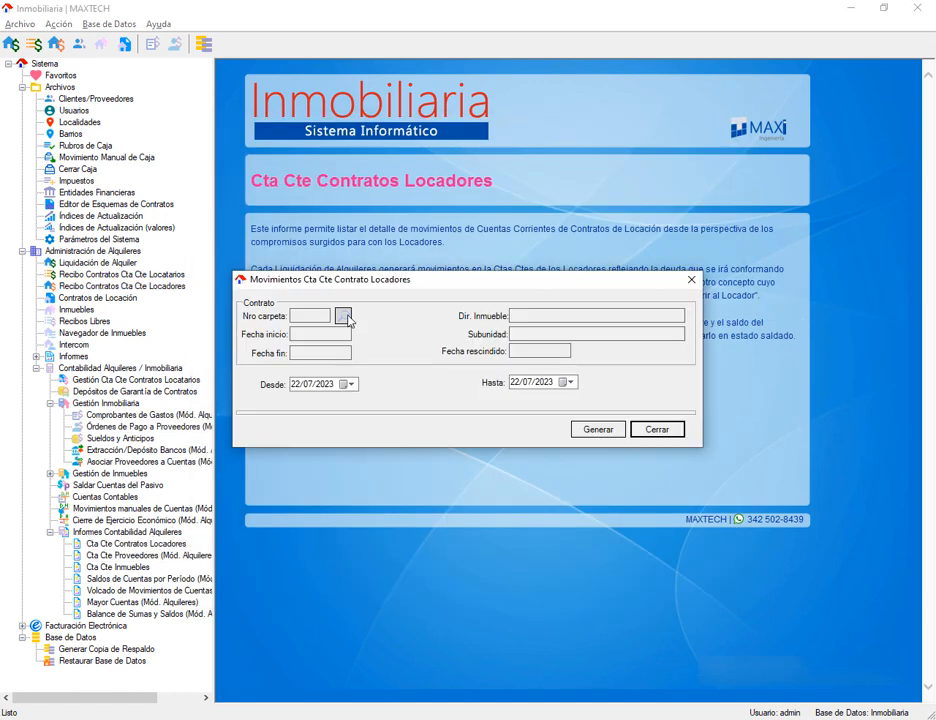
{"action": "left_click", "coordinate": [347, 317]}
{"action": "left_click", "coordinate": [602, 503]}
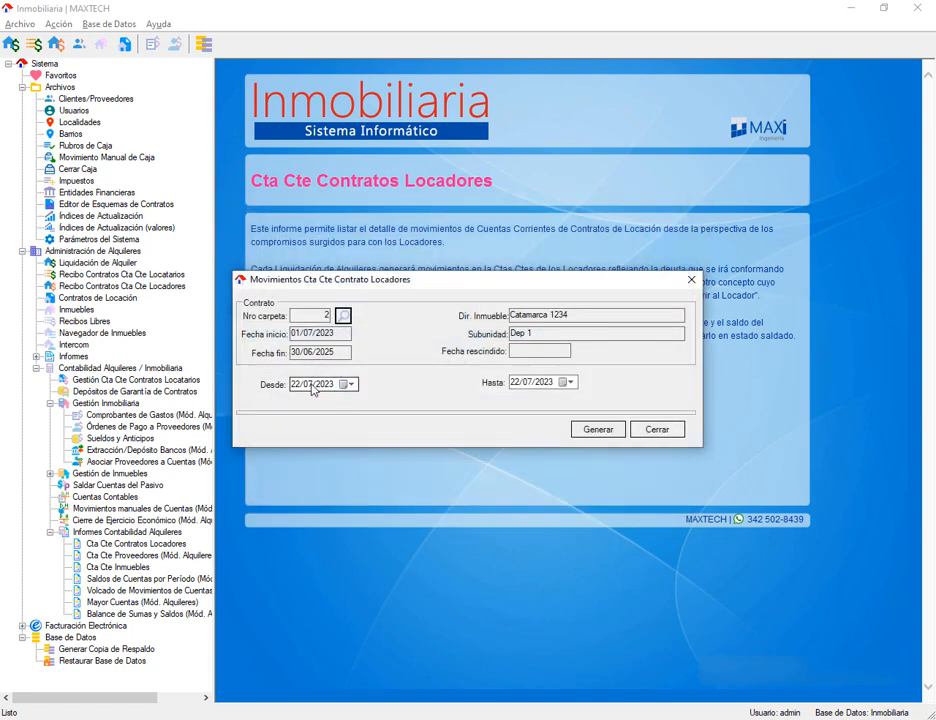
{"action": "left_click", "coordinate": [311, 386]}
{"action": "type", "text": "6"}
{"action": "left_click", "coordinate": [598, 429]}
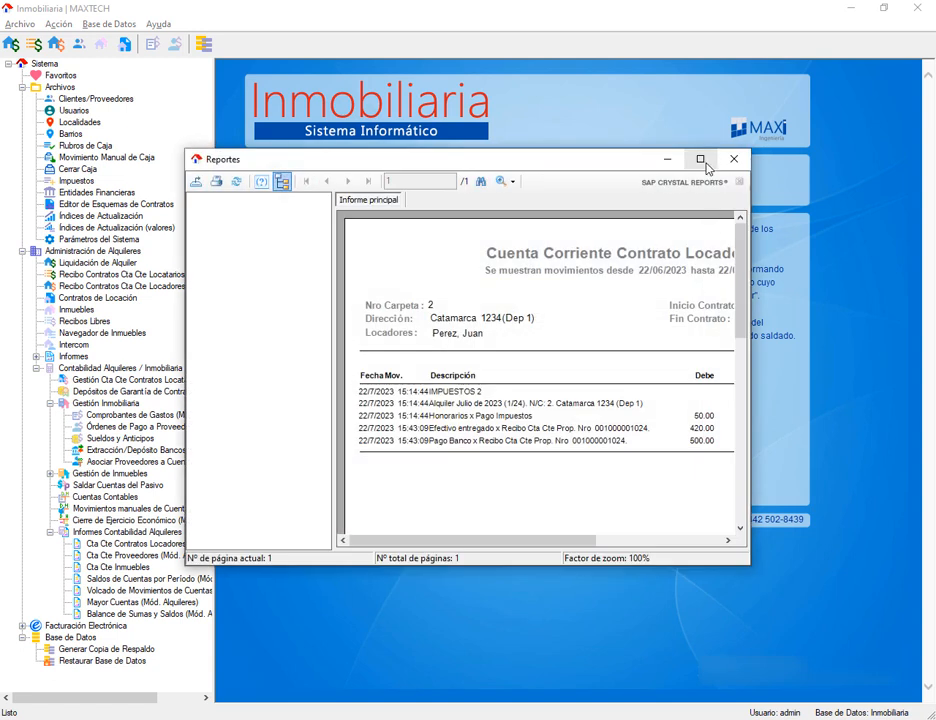
{"action": "left_click", "coordinate": [701, 161]}
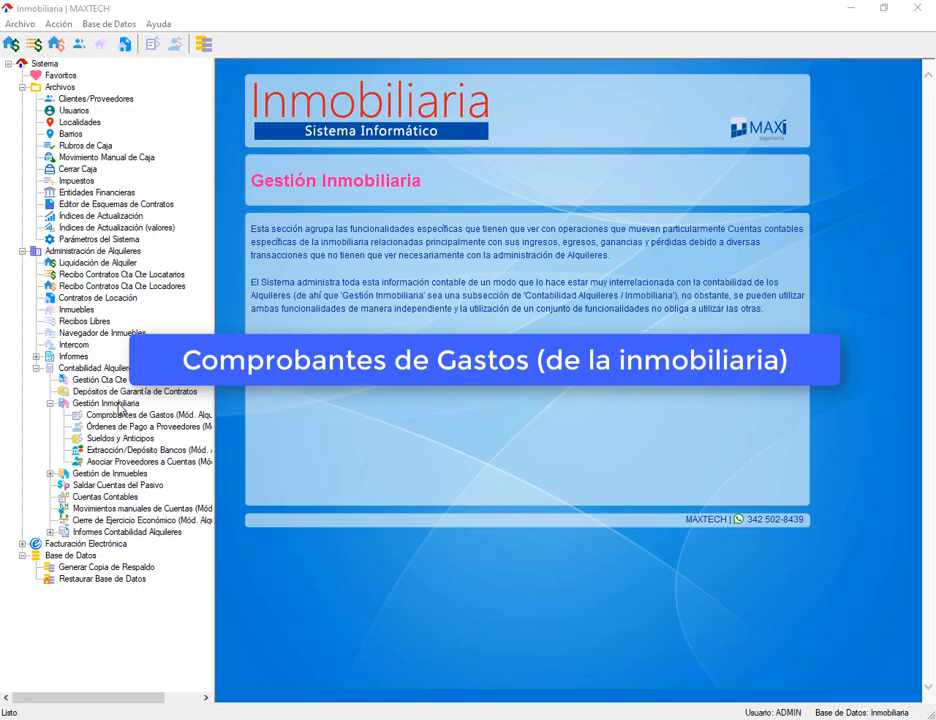
Open Comprobantes de Gastos under Gestión Inmobiliaria and start a new agency expense.
{"action": "left_click", "coordinate": [119, 404]}
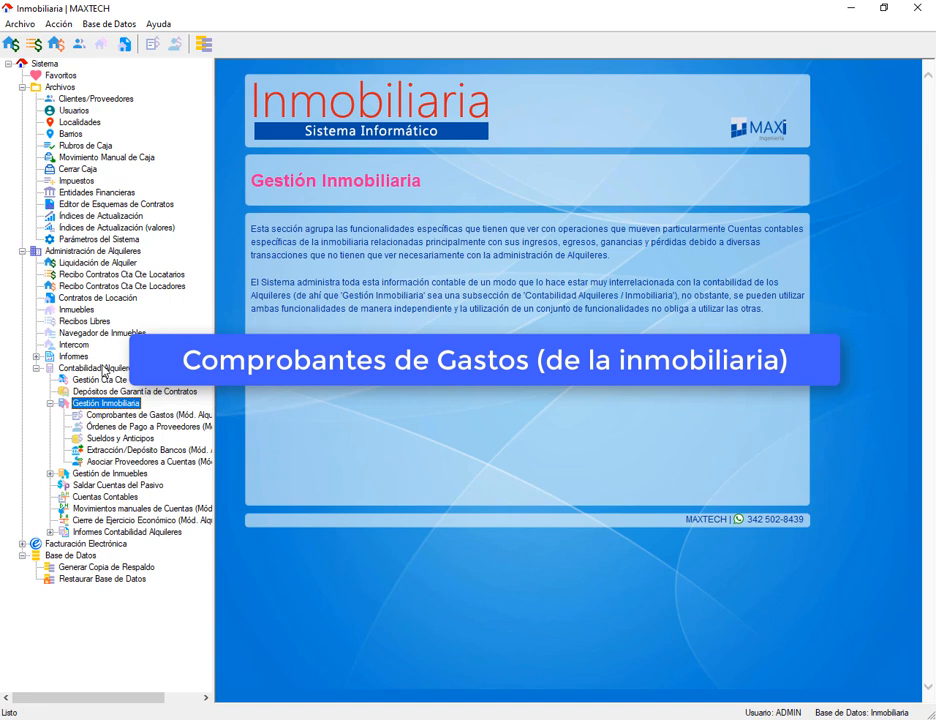
{"action": "left_click", "coordinate": [105, 368]}
{"action": "left_click", "coordinate": [106, 403]}
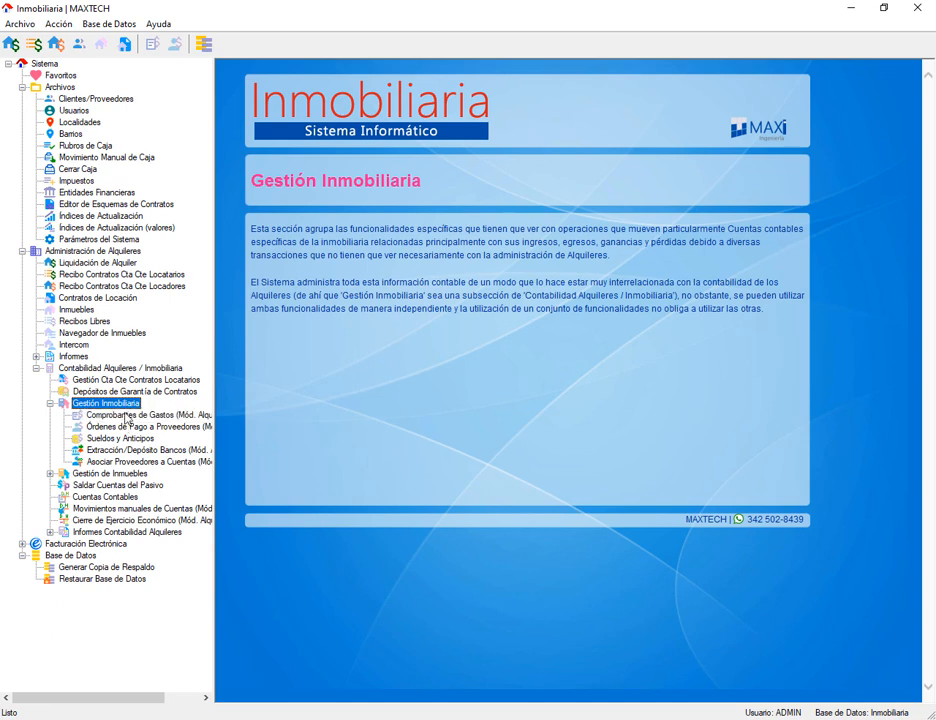
{"action": "left_click", "coordinate": [130, 416]}
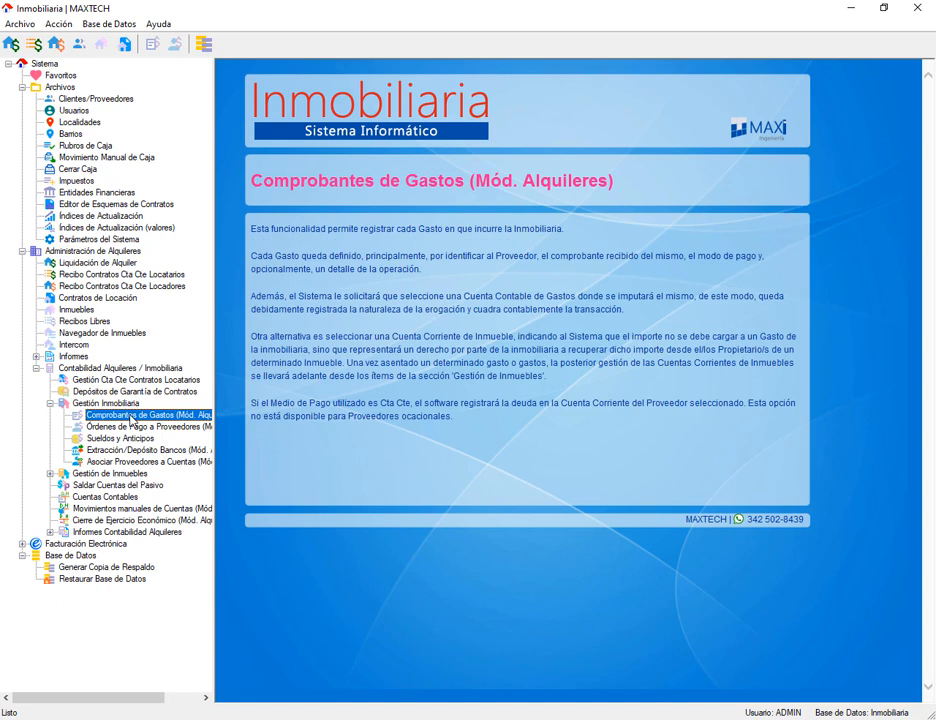
{"action": "double_click", "coordinate": [130, 416]}
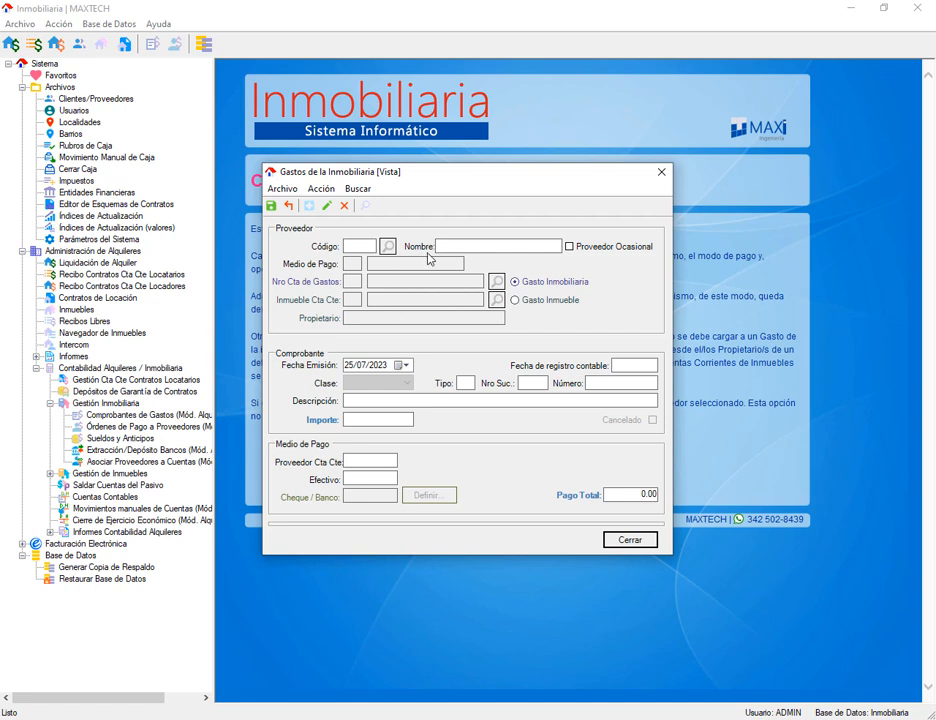
{"action": "left_click", "coordinate": [309, 206]}
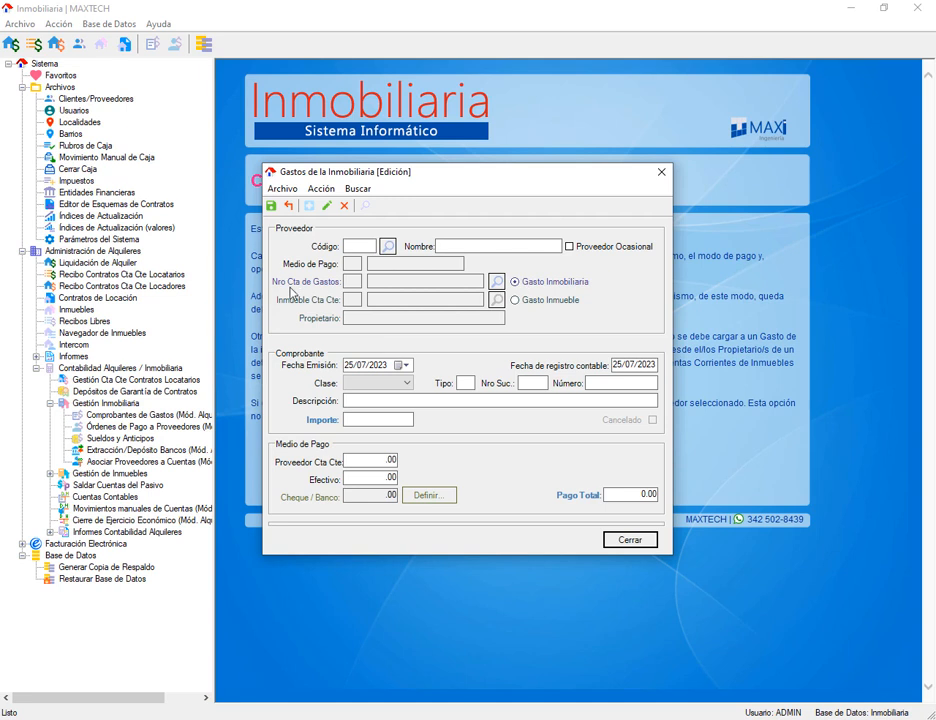
Assign the Gastos Generales account to the new agency expense.
{"action": "left_click", "coordinate": [495, 283]}
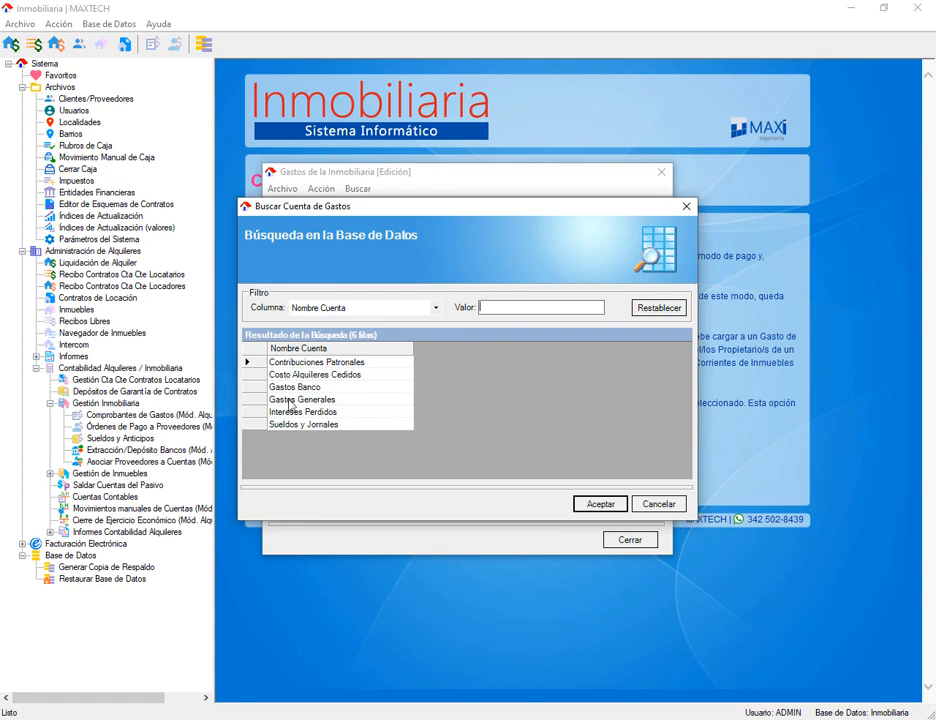
{"action": "left_click", "coordinate": [310, 400]}
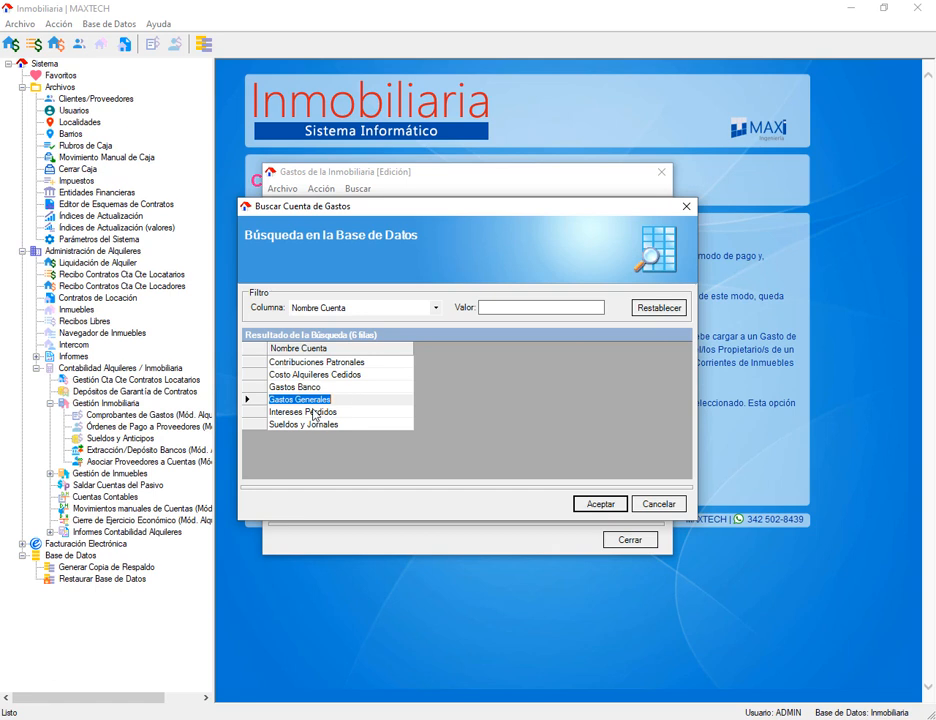
{"action": "key", "text": "Return"}
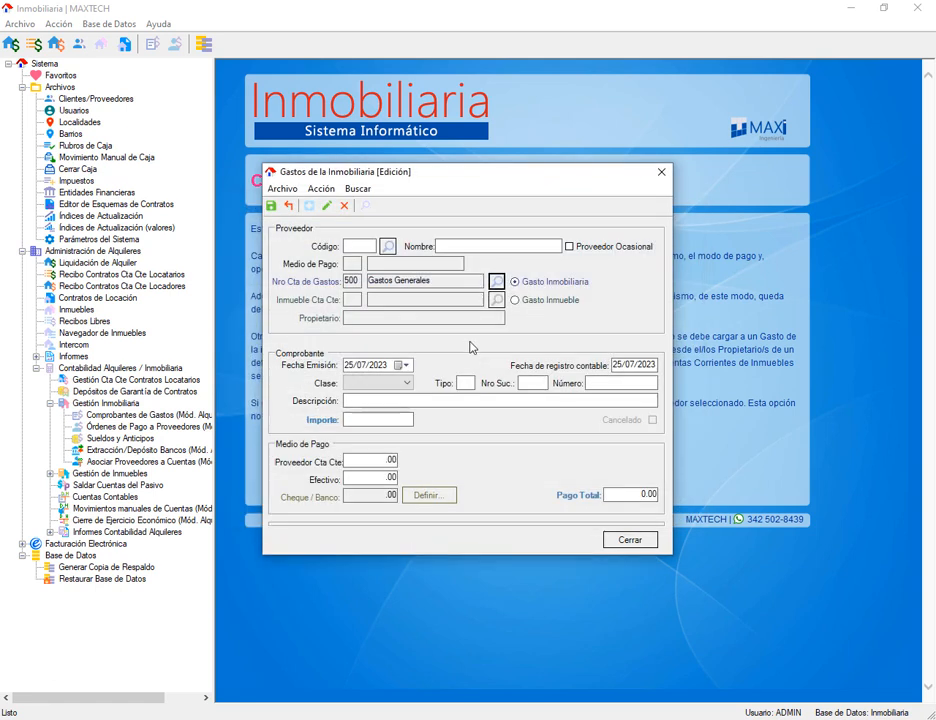
Define the voucher as Recibo type X, branch 0001, number 00000002, with description "Gasto de Inmobiliaria 1".
{"action": "left_click", "coordinate": [407, 386]}
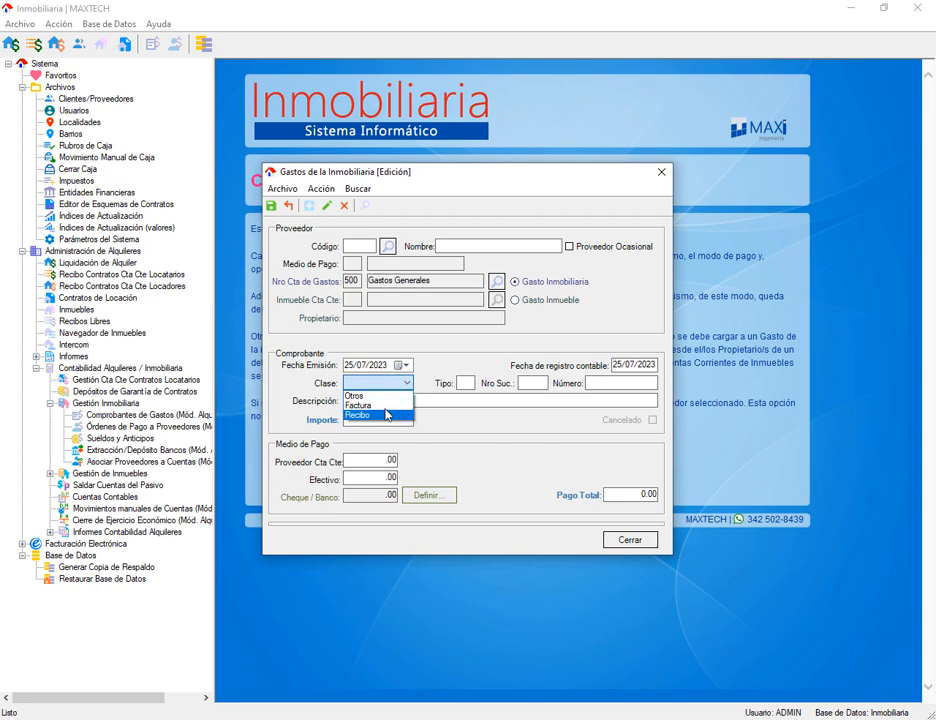
{"action": "left_click", "coordinate": [409, 413]}
{"action": "left_click", "coordinate": [533, 383]}
{"action": "type", "text": "1"}
{"action": "key", "text": "Tab"}
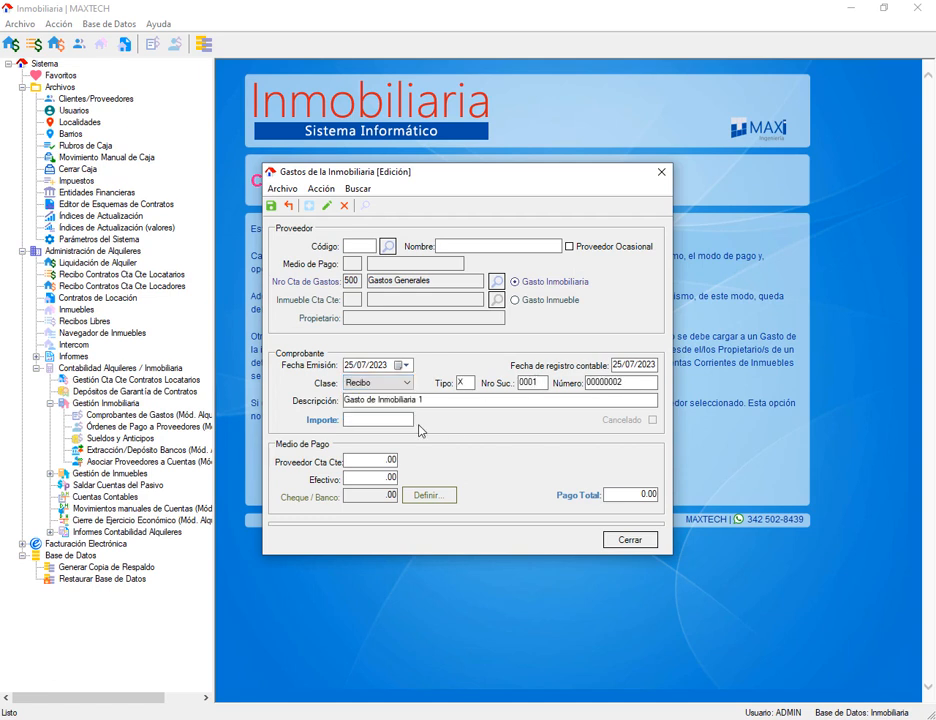
Set the expense amount to 100.00, with 80.00 on the supplier's current account and 20.00 in cash.
{"action": "left_click", "coordinate": [409, 423]}
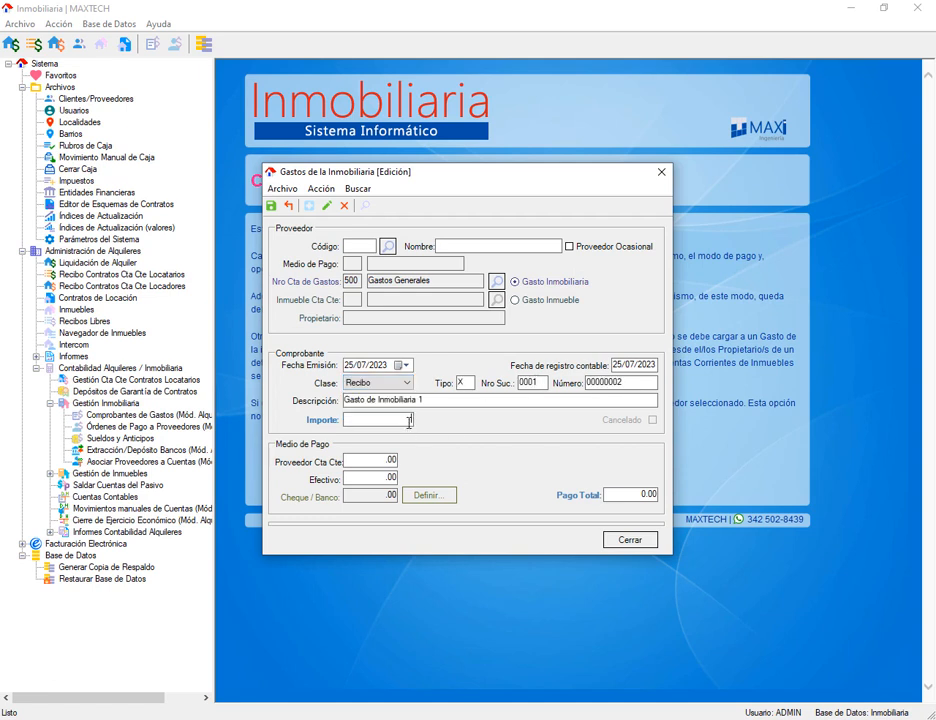
{"action": "type", "text": "100"}
{"action": "key", "text": "Tab"}
{"action": "type", "text": "80"}
{"action": "key", "text": "Tab"}
{"action": "key", "text": "Tab"}
Define an 80.00 bank payment from Banco Santa Fe Cta Cte with number 123 and a description, and save the expense.
{"action": "left_click", "coordinate": [438, 502]}
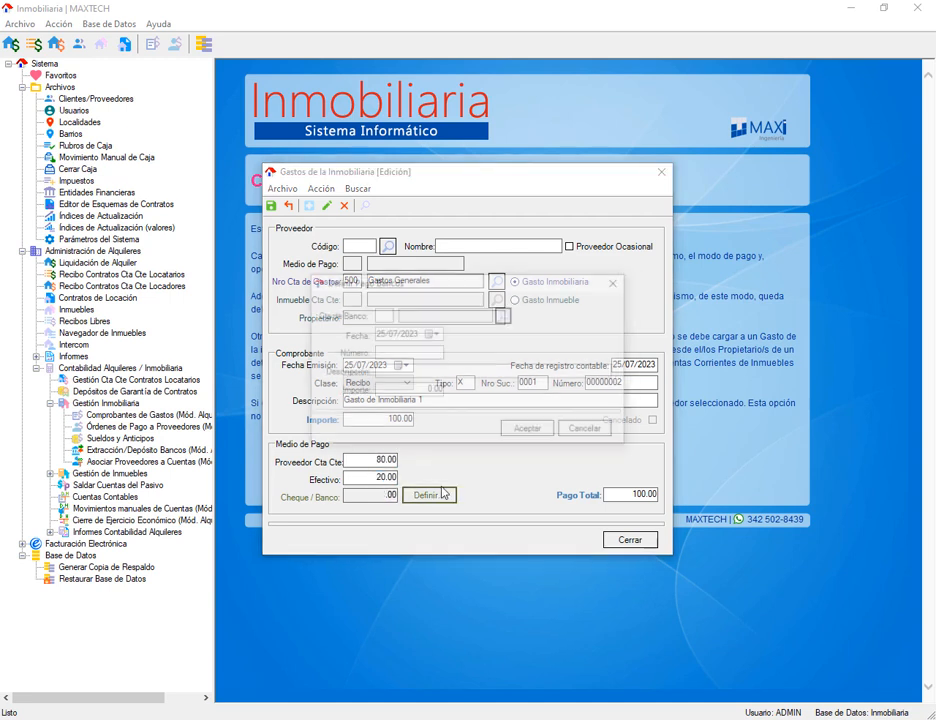
{"action": "left_click", "coordinate": [505, 315]}
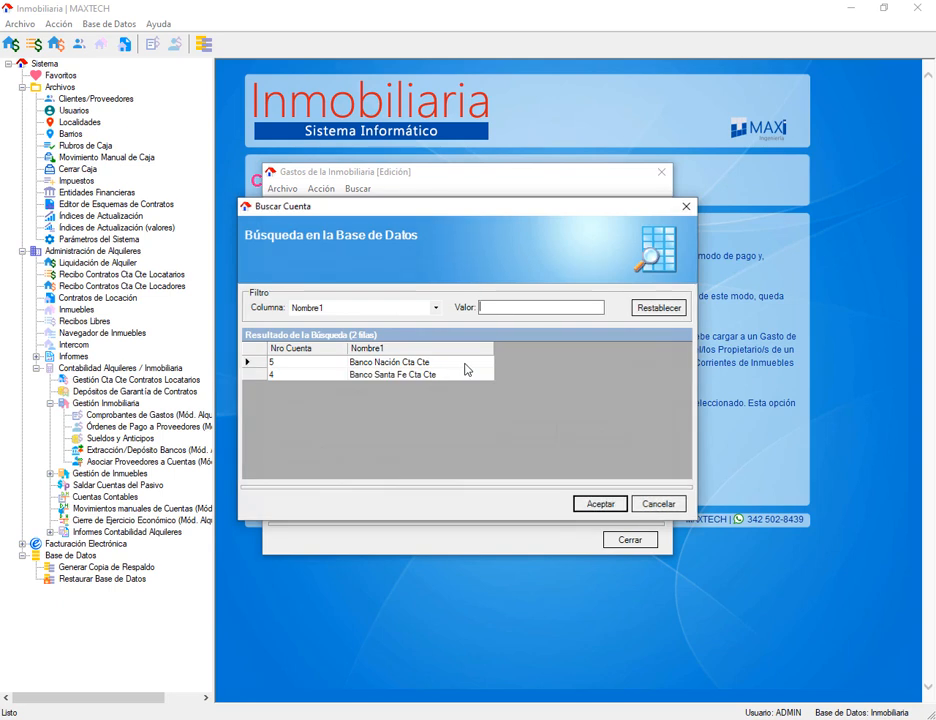
{"action": "left_click", "coordinate": [468, 371]}
{"action": "left_click", "coordinate": [537, 505]}
{"action": "left_click", "coordinate": [391, 352]}
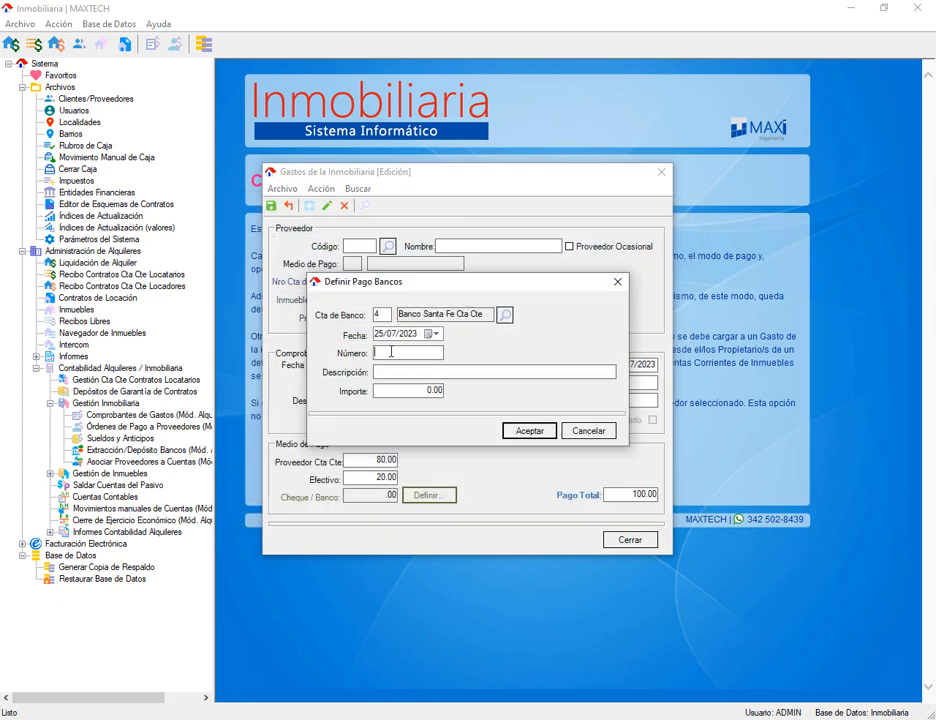
{"action": "type", "text": "123"}
{"action": "left_click", "coordinate": [437, 368]}
{"action": "type", "text": "d"}
{"action": "key", "text": "Tab"}
{"action": "type", "text": "80"}
{"action": "key", "text": "Return"}
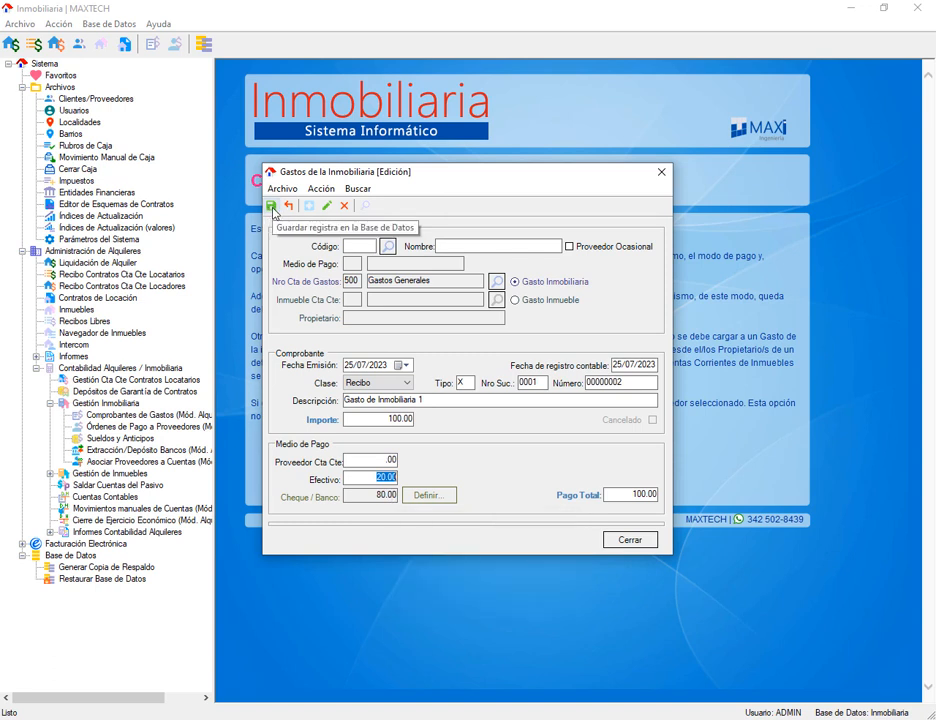
{"action": "left_click", "coordinate": [559, 420]}
Start another expense as Factura type C, branch 0001, number 00000003, description "Gasto Inmobiliaria 2", for 150.00 in cash.
{"action": "left_click", "coordinate": [311, 206]}
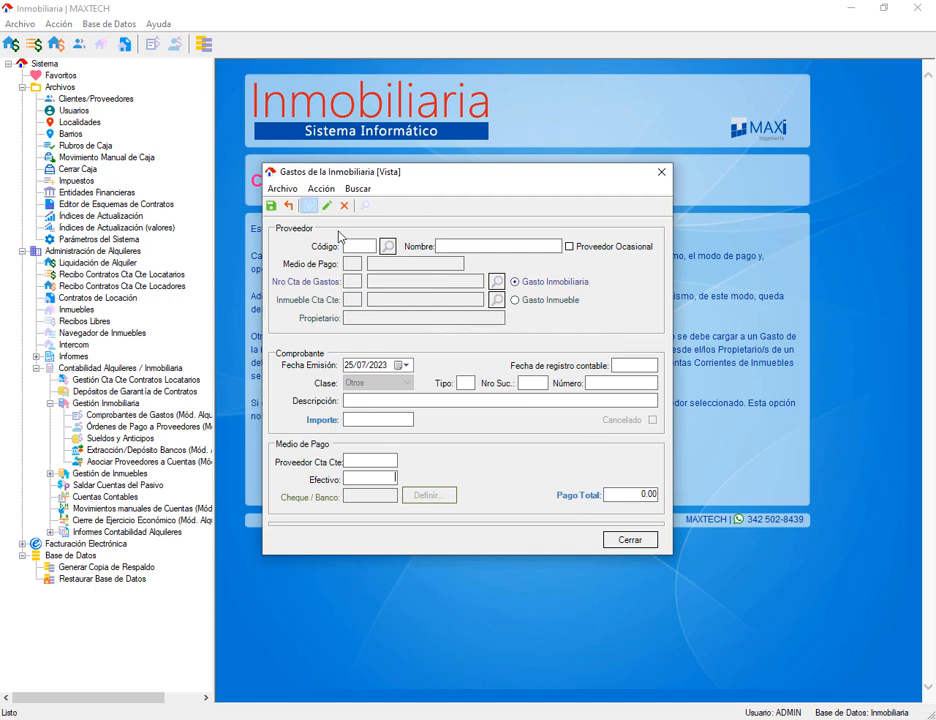
{"action": "left_click", "coordinate": [390, 383]}
{"action": "left_click", "coordinate": [385, 405]}
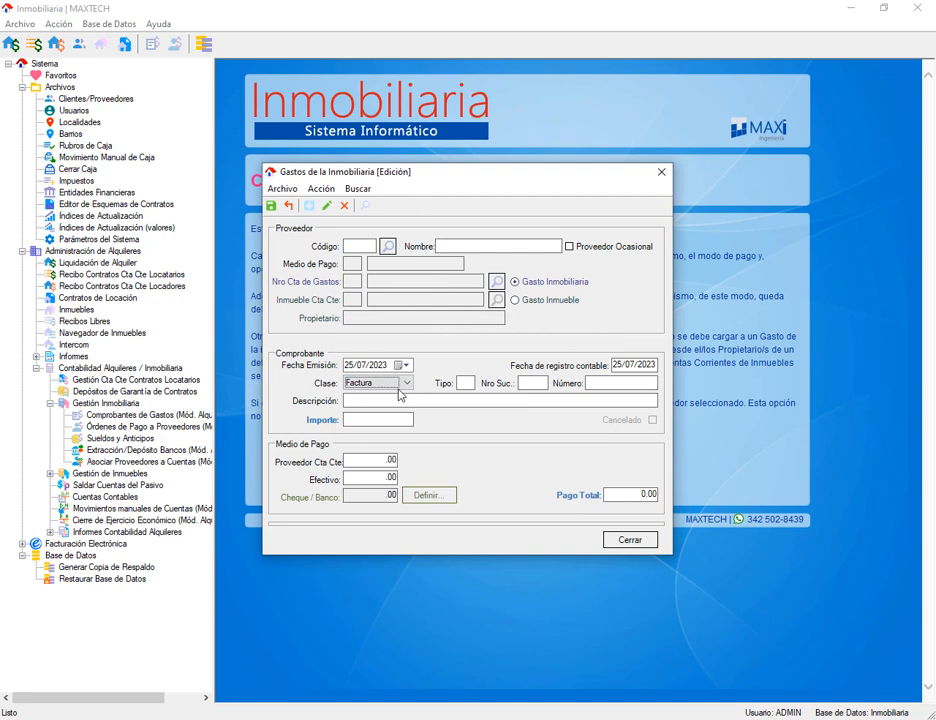
{"action": "left_click", "coordinate": [463, 382]}
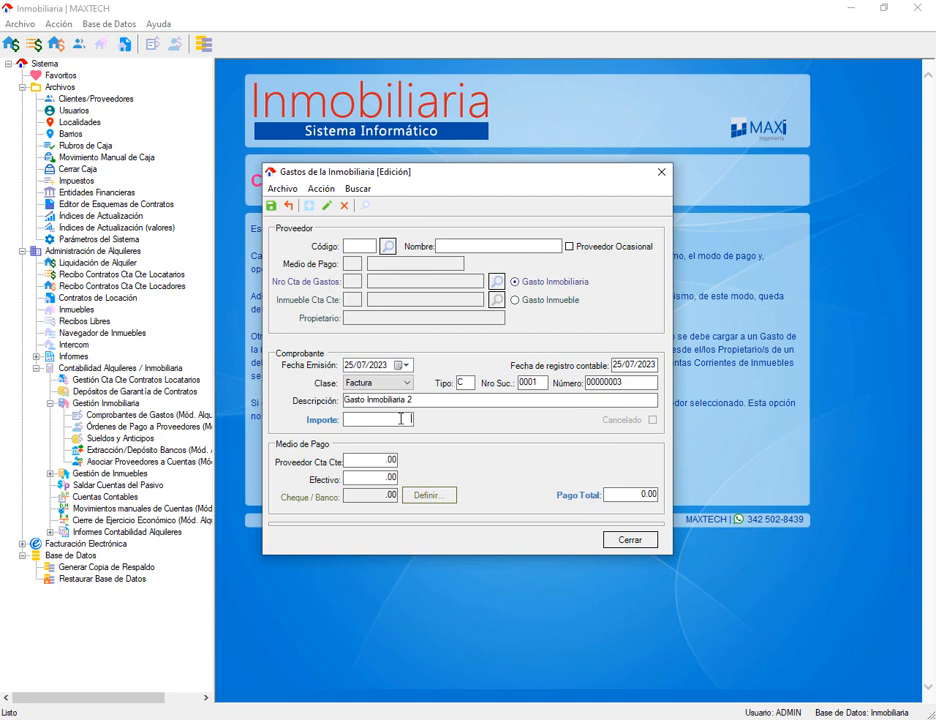
{"action": "key", "text": "Tab"}
Charge the 150.00 invoice to the Gastos Generales account.
{"action": "left_click", "coordinate": [496, 281]}
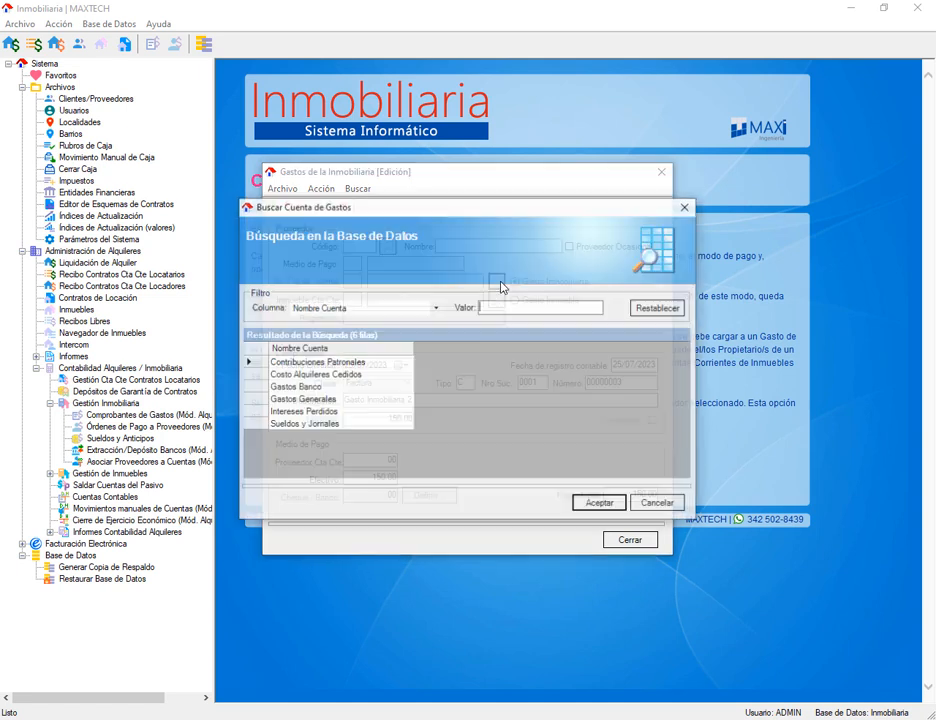
{"action": "left_click", "coordinate": [312, 399]}
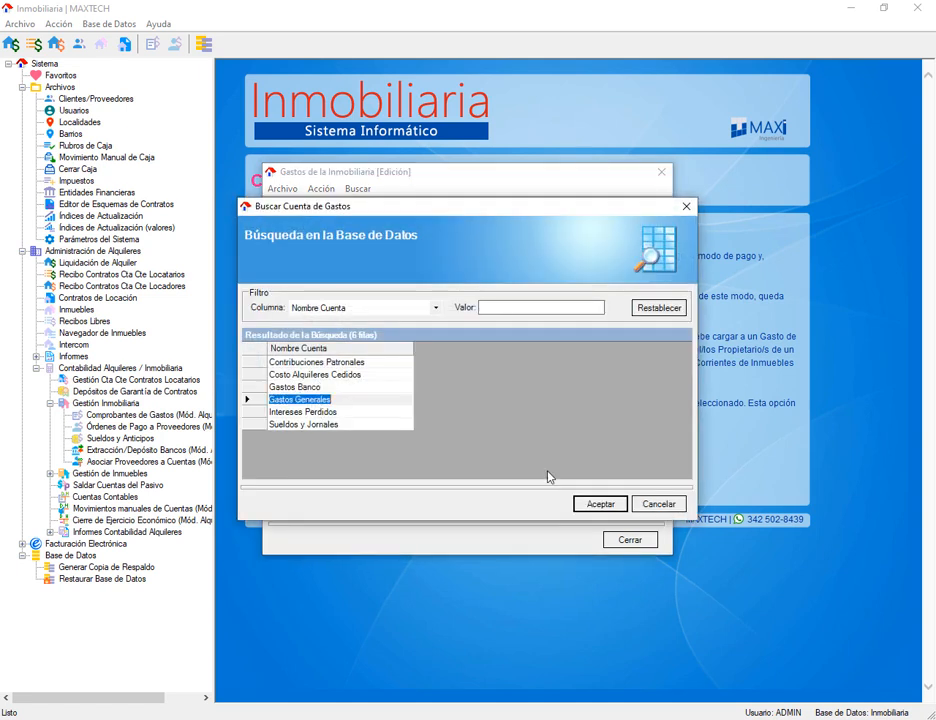
{"action": "left_click", "coordinate": [600, 503]}
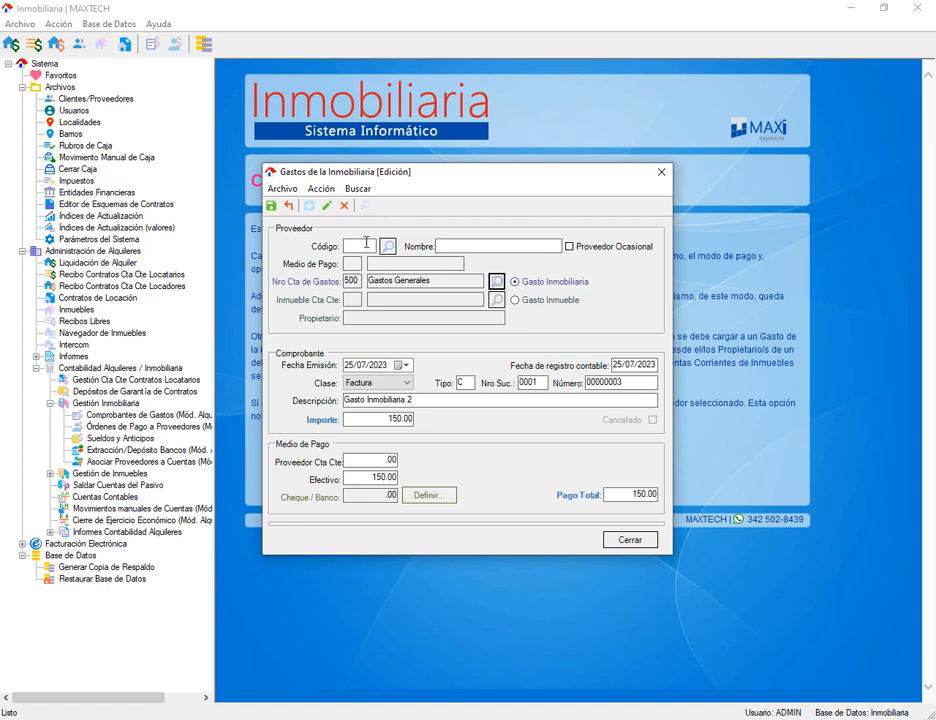
Select the supplier located at Calle 54, San Justo, for the invoice expense.
{"action": "left_click", "coordinate": [399, 477]}
{"action": "double_click", "coordinate": [399, 477]}
{"action": "left_click", "coordinate": [388, 251]}
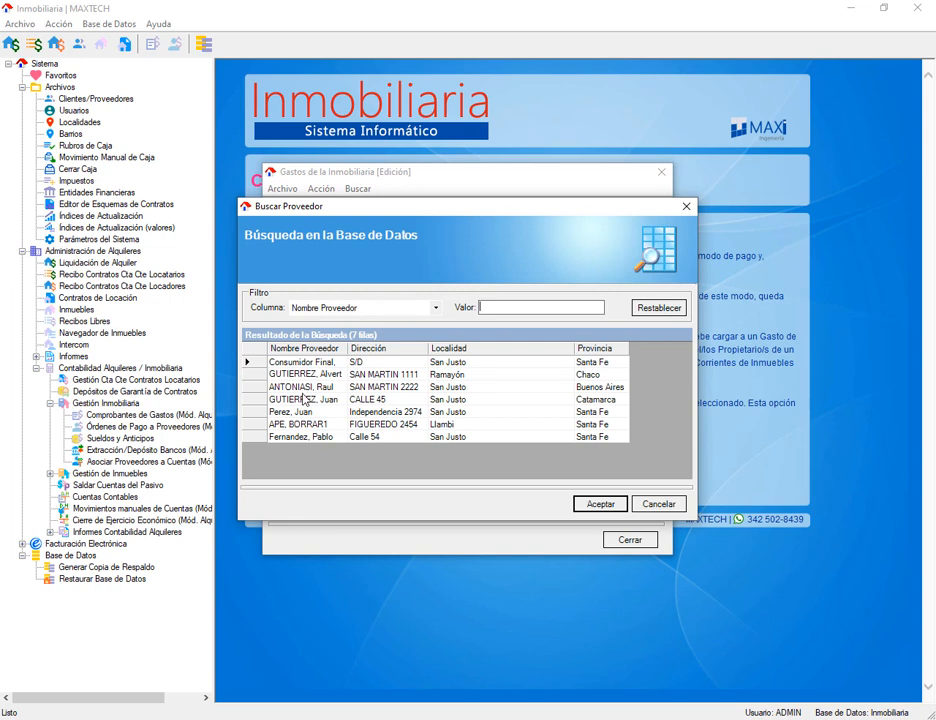
{"action": "double_click", "coordinate": [300, 435]}
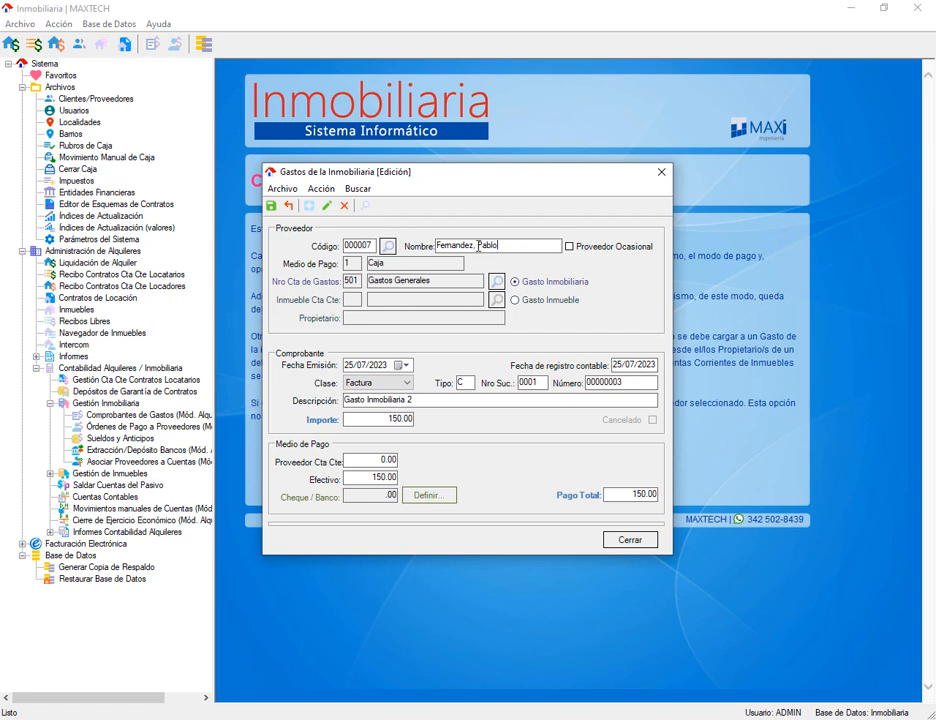
{"action": "left_click", "coordinate": [86, 100]}
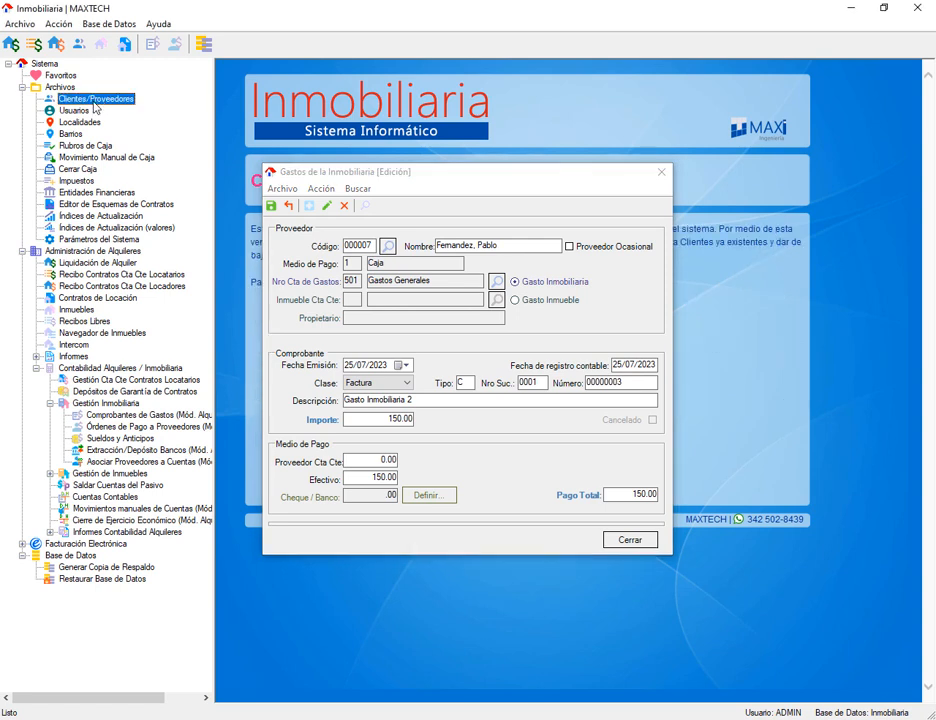
{"action": "left_click", "coordinate": [455, 246]}
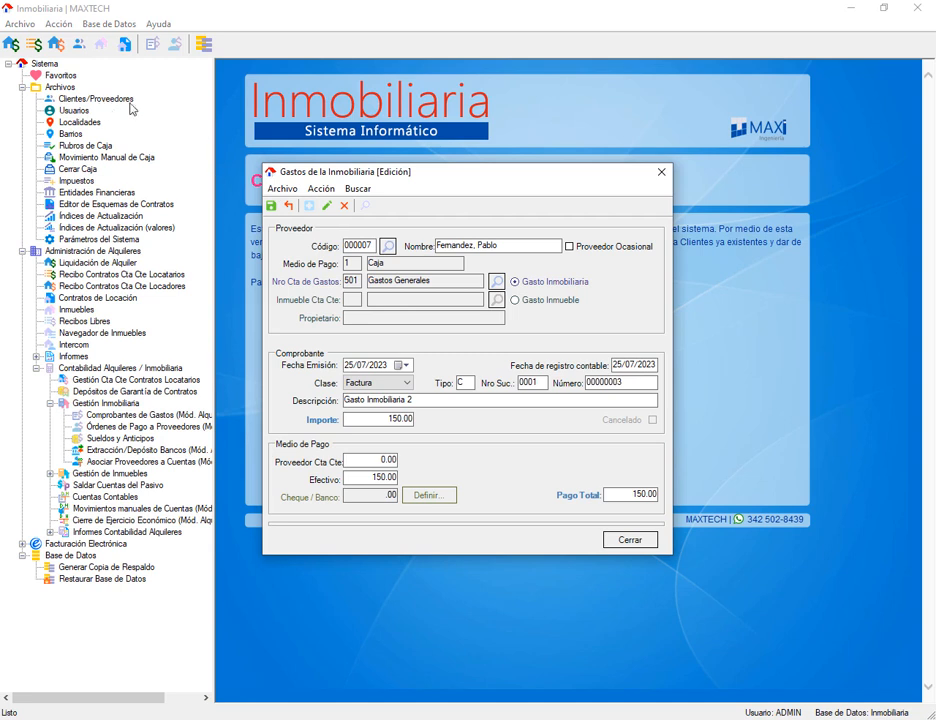
{"action": "left_click", "coordinate": [517, 249]}
{"action": "left_click", "coordinate": [75, 101]}
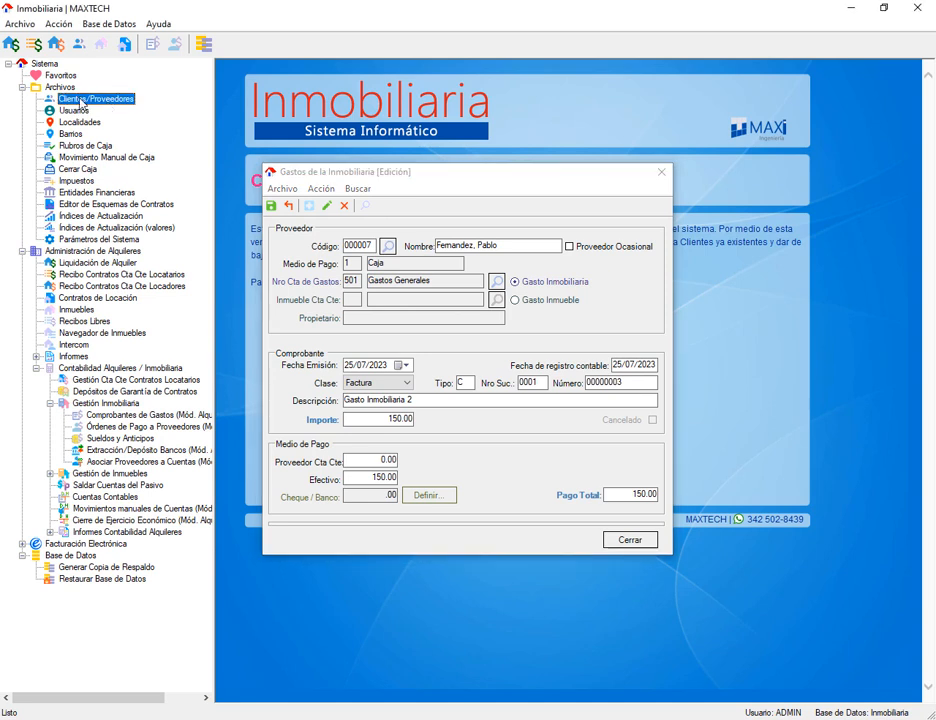
{"action": "left_click", "coordinate": [484, 246]}
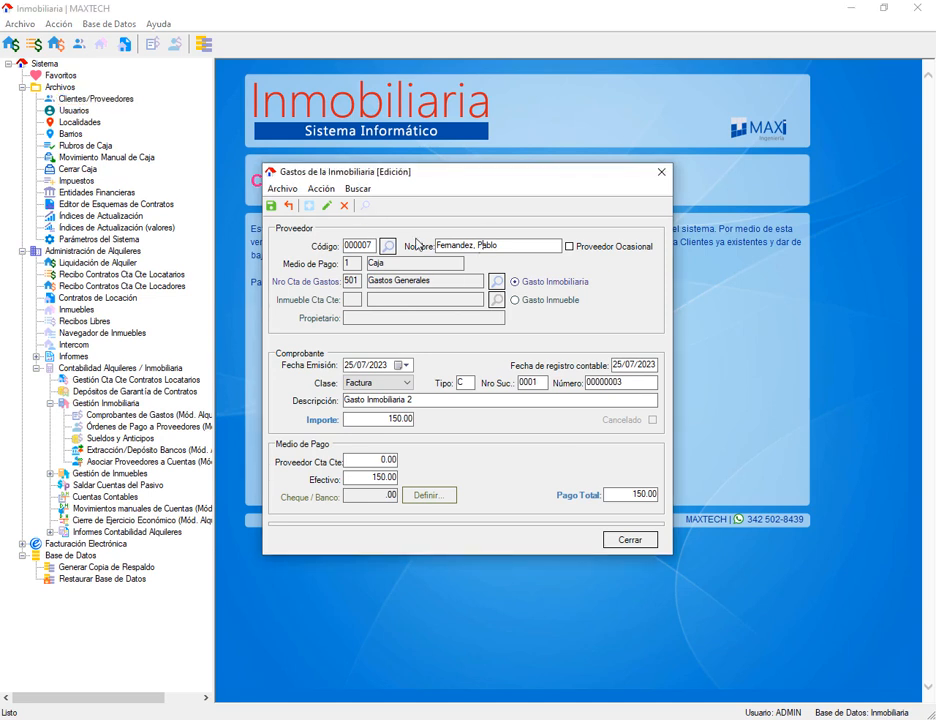
Assign 150.00 of the invoice payment to the supplier's current account, set the cash amount to 0, and save the expense.
{"action": "left_click", "coordinate": [388, 461]}
{"action": "type", "text": "150"}
{"action": "key", "text": "Tab"}
{"action": "type", "text": "0"}
{"action": "key", "text": "Tab"}
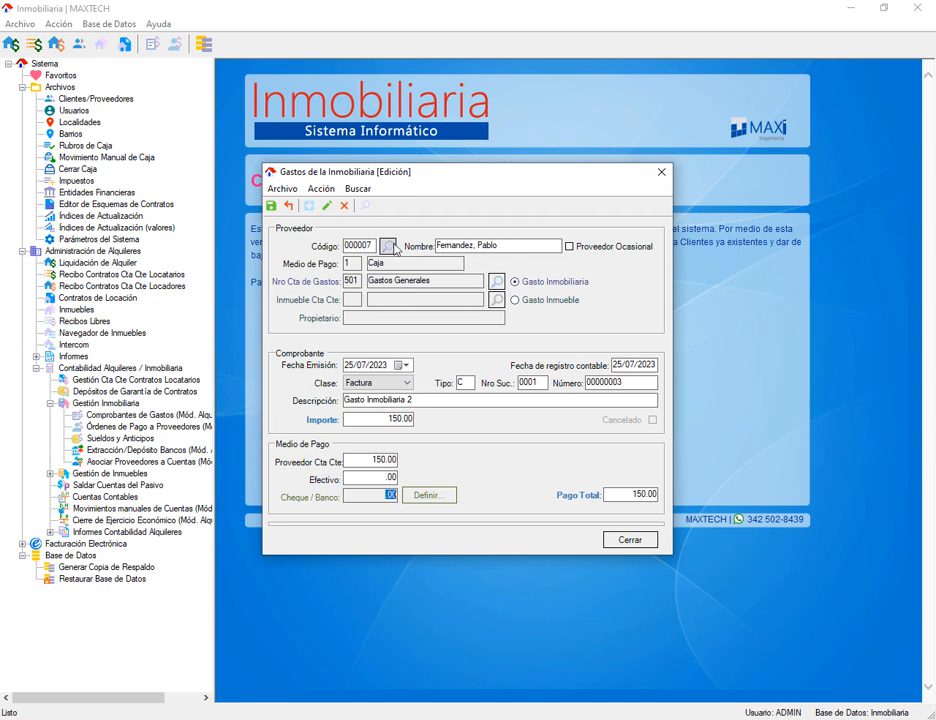
{"action": "left_click", "coordinate": [379, 459]}
{"action": "left_click", "coordinate": [524, 245]}
{"action": "left_click", "coordinate": [271, 205]}
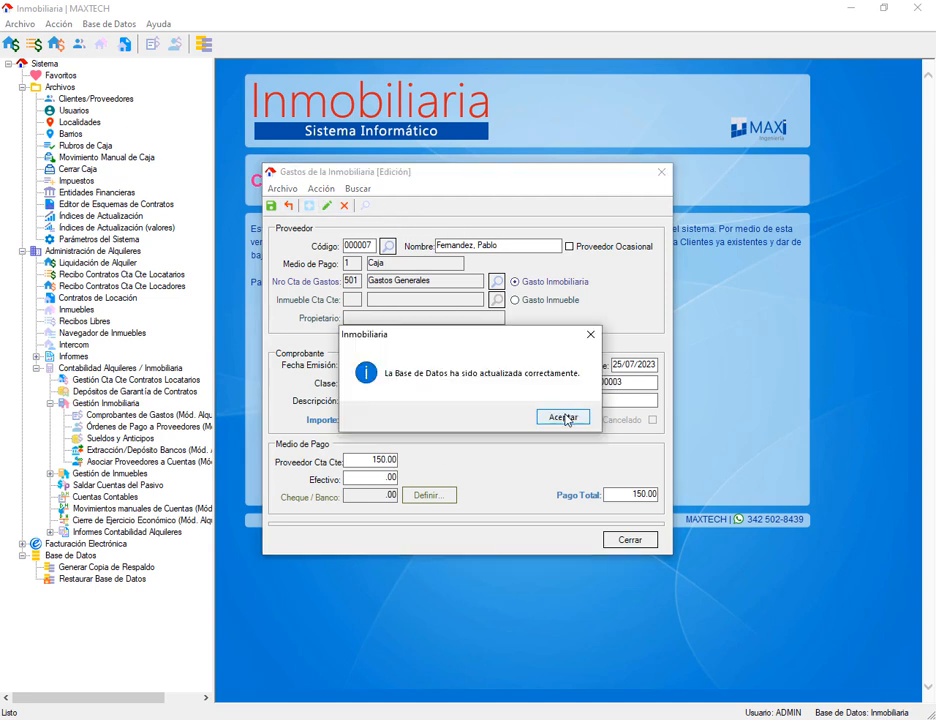
{"action": "left_click", "coordinate": [541, 416]}
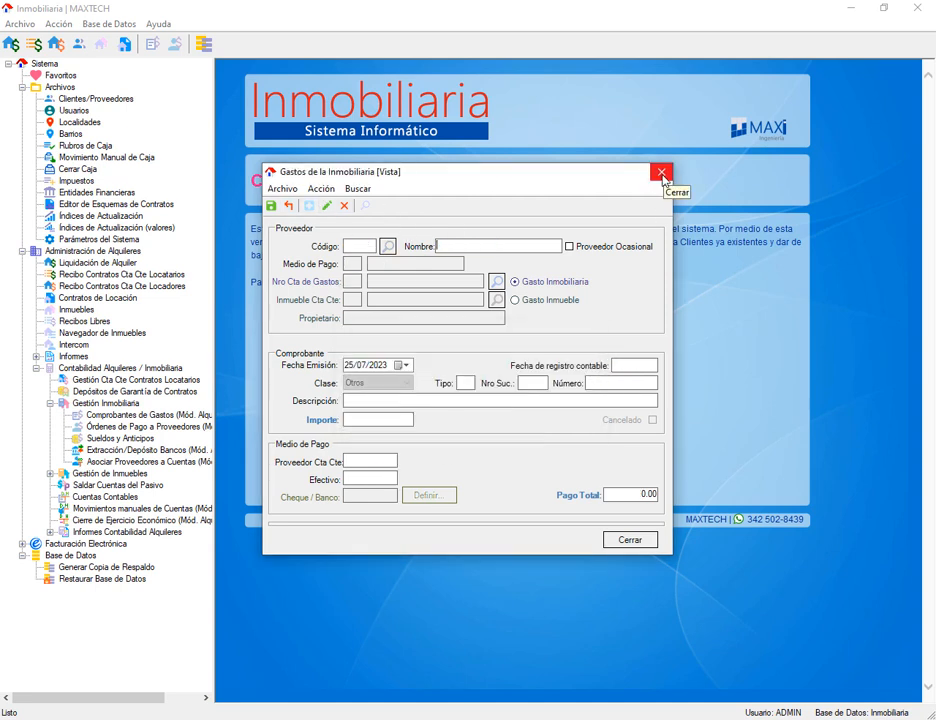